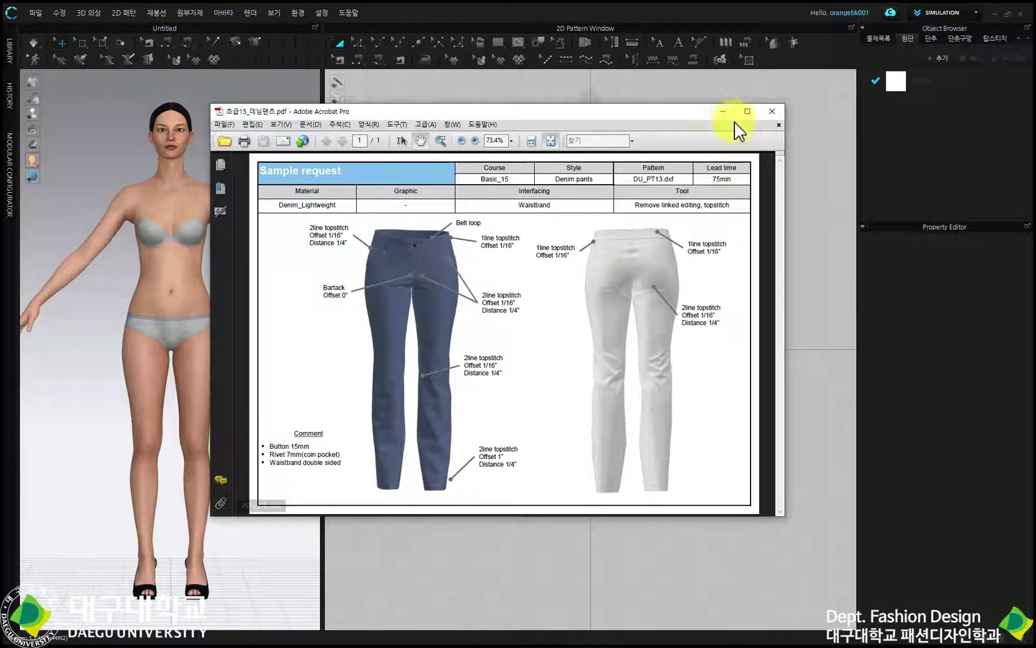
# Put the sample request PDF away and import the pattern file DU_PT13 with the default DXF import options
pyautogui.click(725, 113)
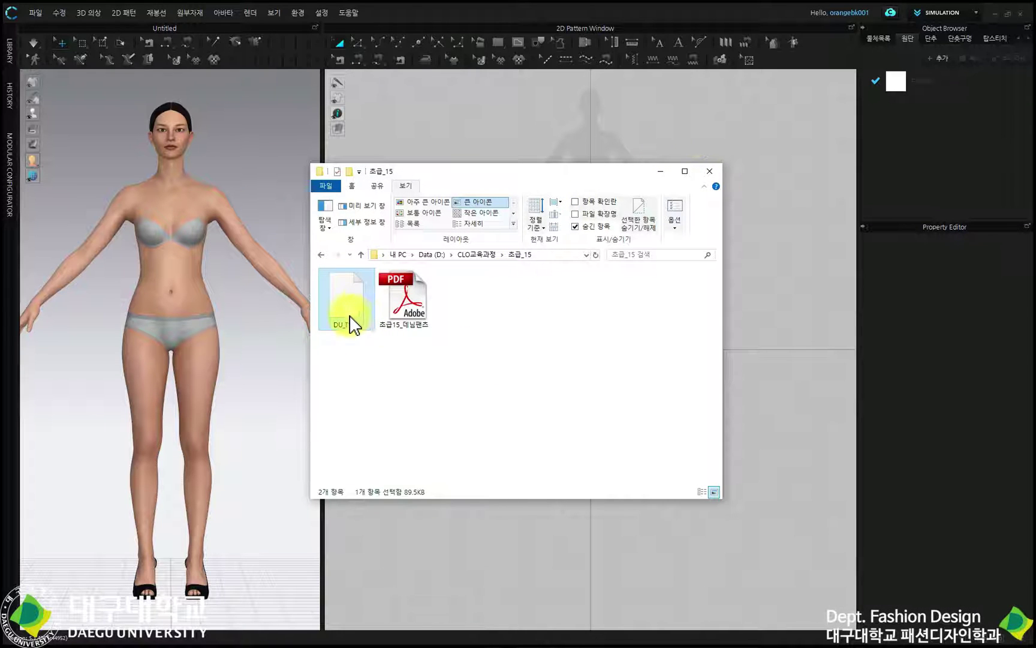
pyautogui.moveTo(347, 324); pyautogui.dragTo(455, 144)
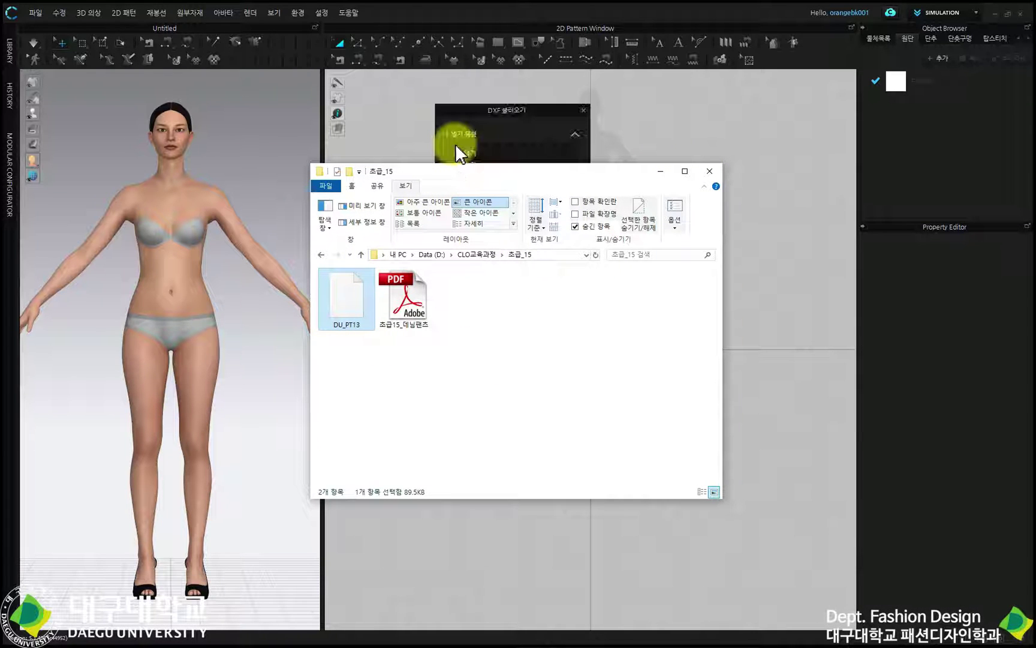
pyautogui.click(497, 111)
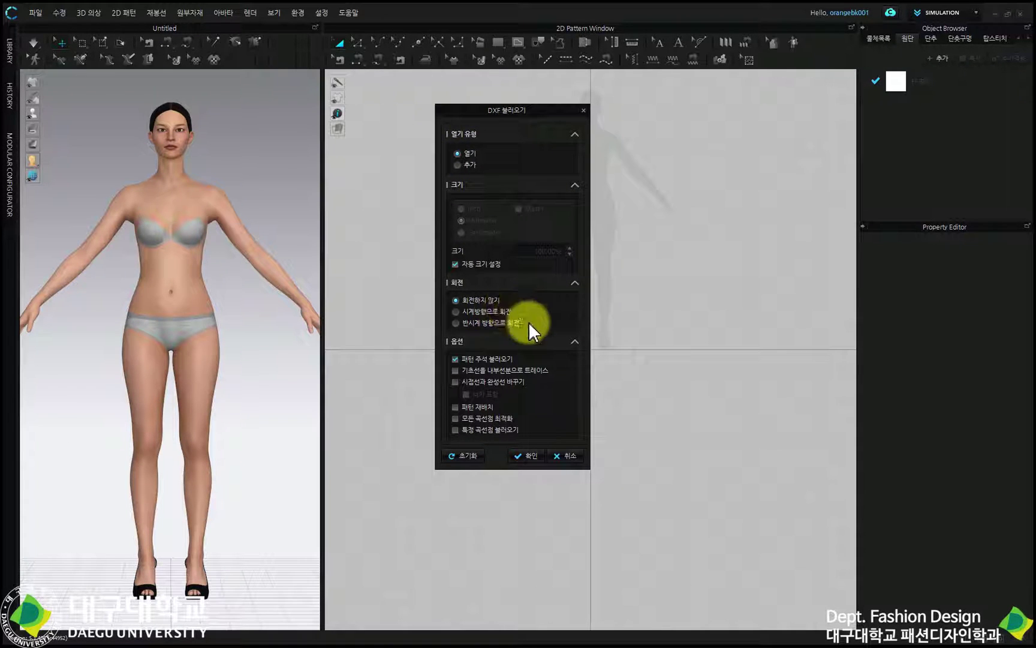
pyautogui.click(521, 456)
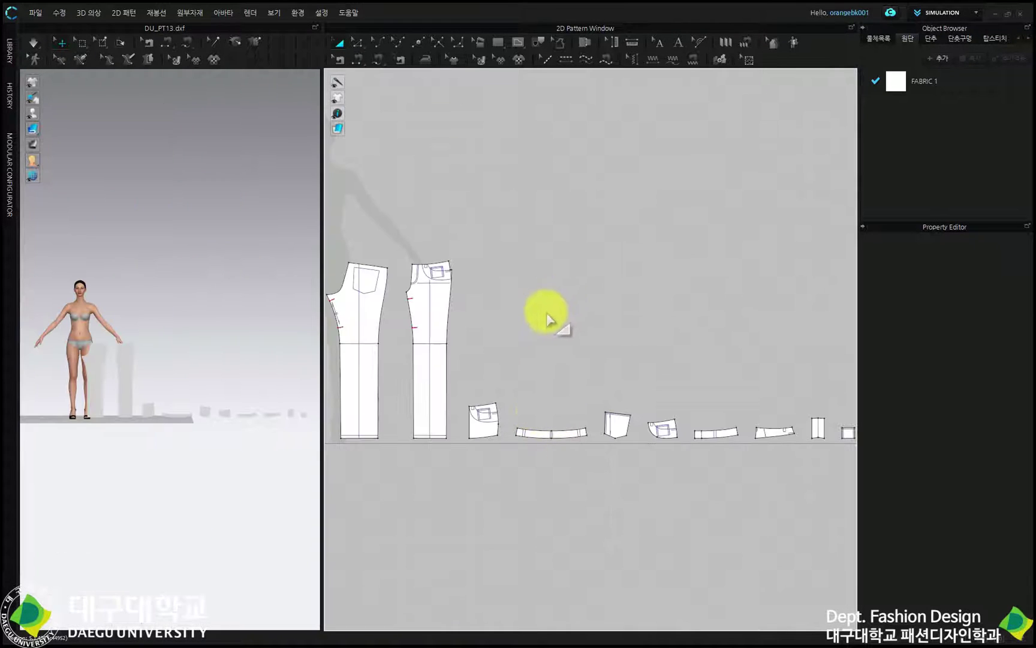
# Lay out the front and back leg panels side by side, with the back pocket, back yoke and both waistband pieces around them
pyautogui.click(436, 331)
pyautogui.moveTo(428, 324); pyautogui.dragTo(479, 248)
pyautogui.moveTo(371, 326); pyautogui.dragTo(631, 240)
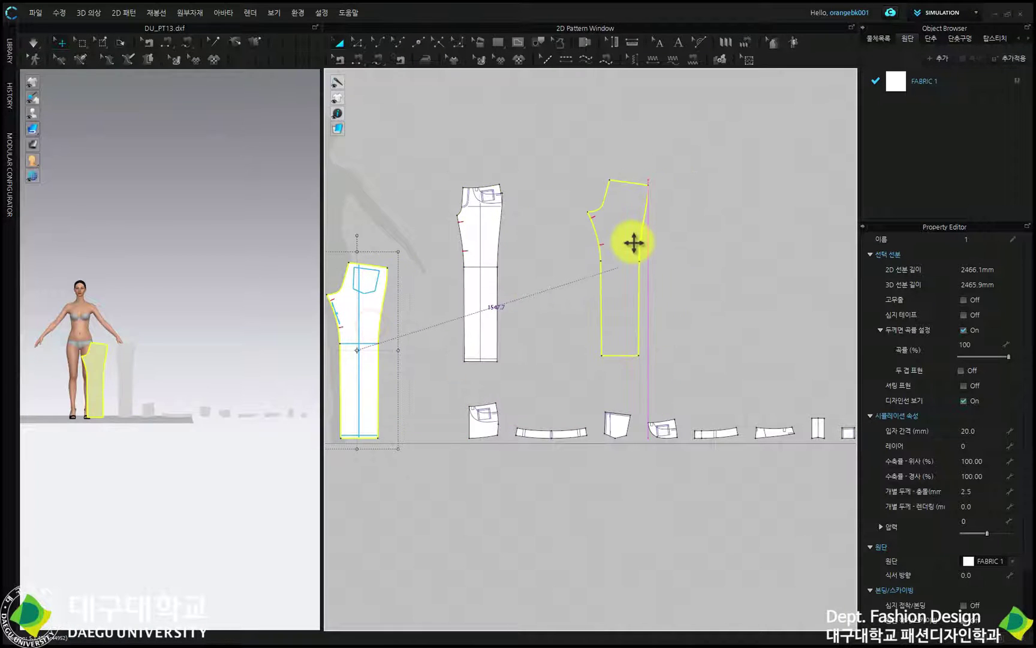
pyautogui.moveTo(615, 430); pyautogui.dragTo(591, 201)
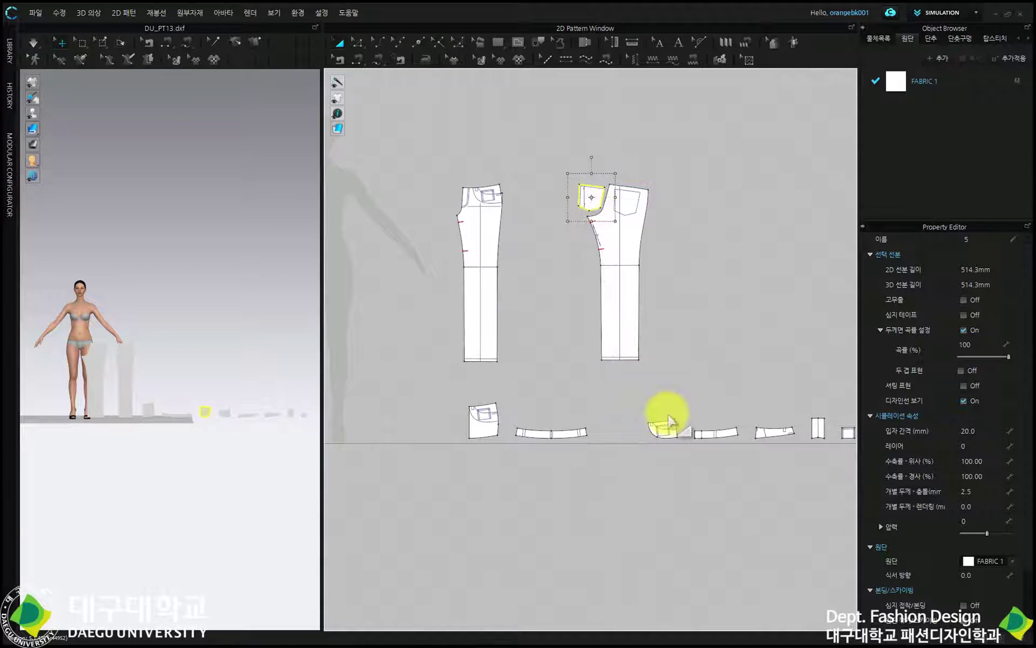
pyautogui.moveTo(760, 432); pyautogui.dragTo(624, 178)
pyautogui.moveTo(583, 429); pyautogui.dragTo(643, 155)
pyautogui.moveTo(737, 429); pyautogui.dragTo(498, 171)
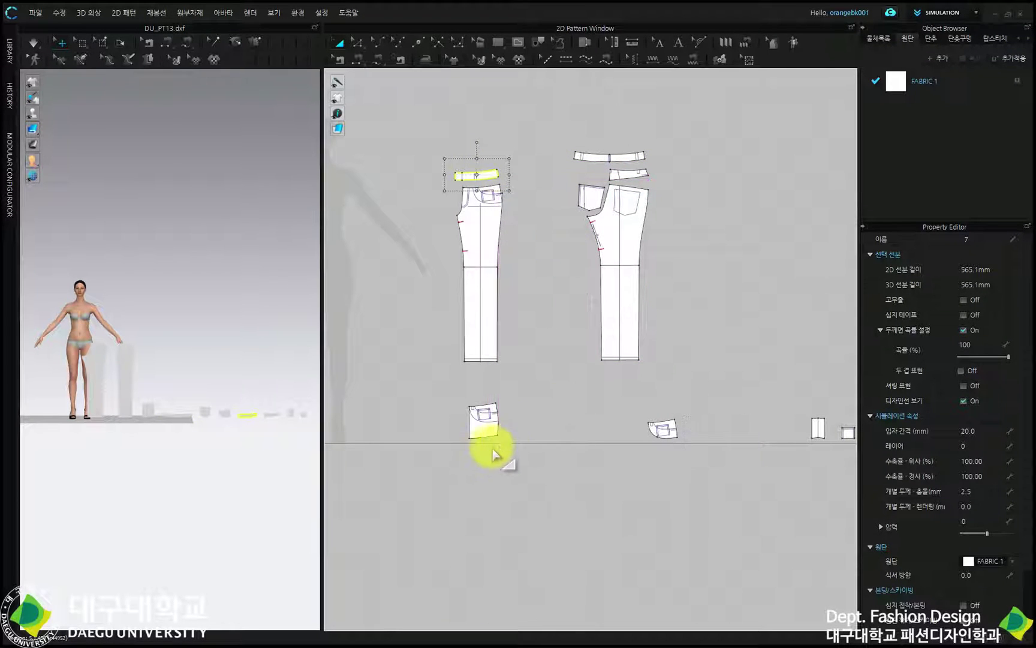
# Place the two front pocket pieces and the coin pocket beside the front panel, and the fly piece next to its fly edge
pyautogui.moveTo(487, 433); pyautogui.dragTo(526, 247)
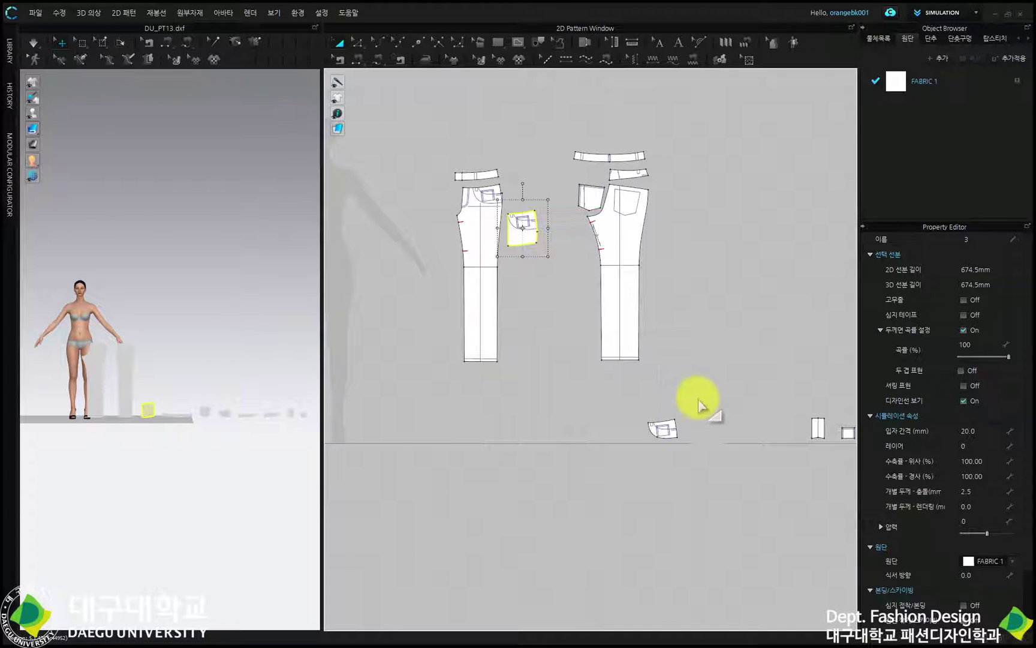
pyautogui.moveTo(671, 420); pyautogui.dragTo(535, 198)
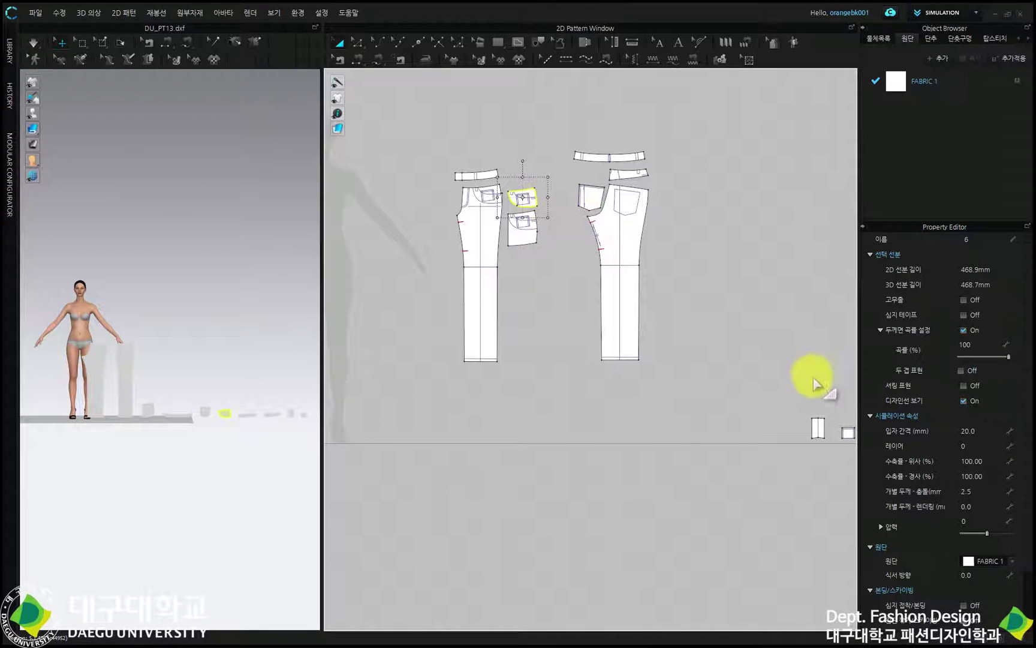
pyautogui.moveTo(846, 432); pyautogui.dragTo(515, 179)
pyautogui.click(813, 426)
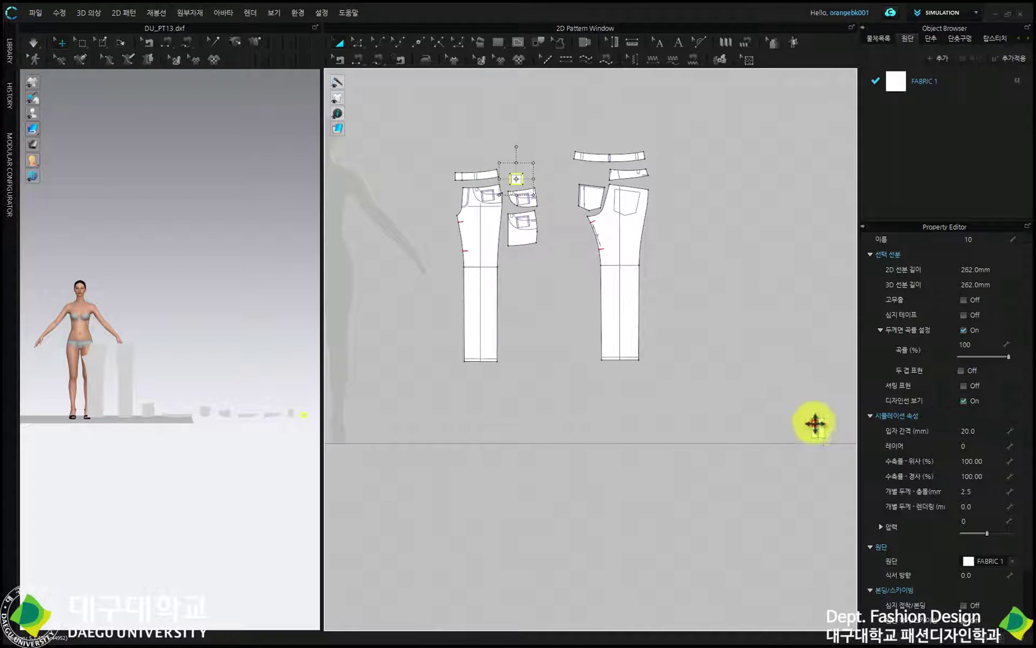
pyautogui.moveTo(814, 423); pyautogui.dragTo(453, 199)
pyautogui.scroll(3, 449, 191)
pyautogui.scroll(-4, 478, 215)
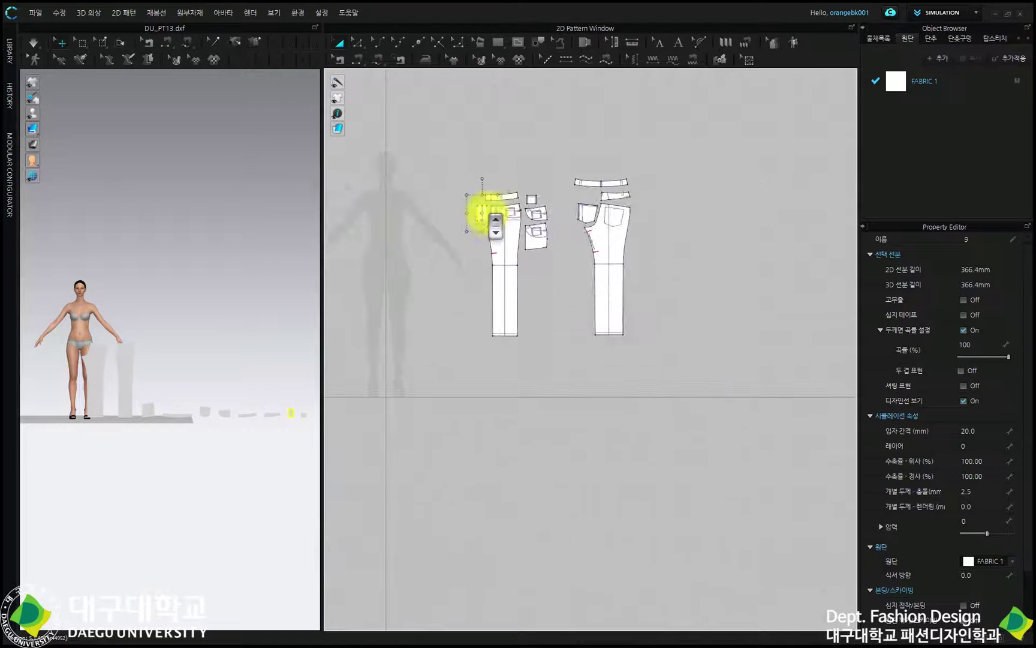
# Select all pattern pieces and move them together onto the lower body of the avatar silhouette
pyautogui.rightClick(567, 284)
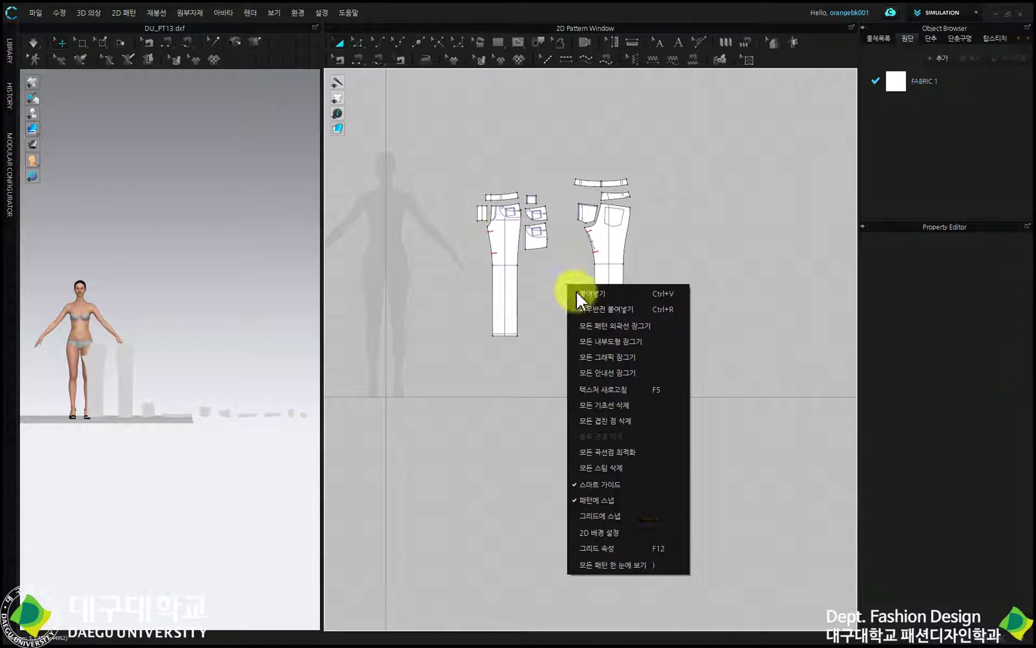
pyautogui.click(605, 565)
pyautogui.scroll(-5, 684, 352)
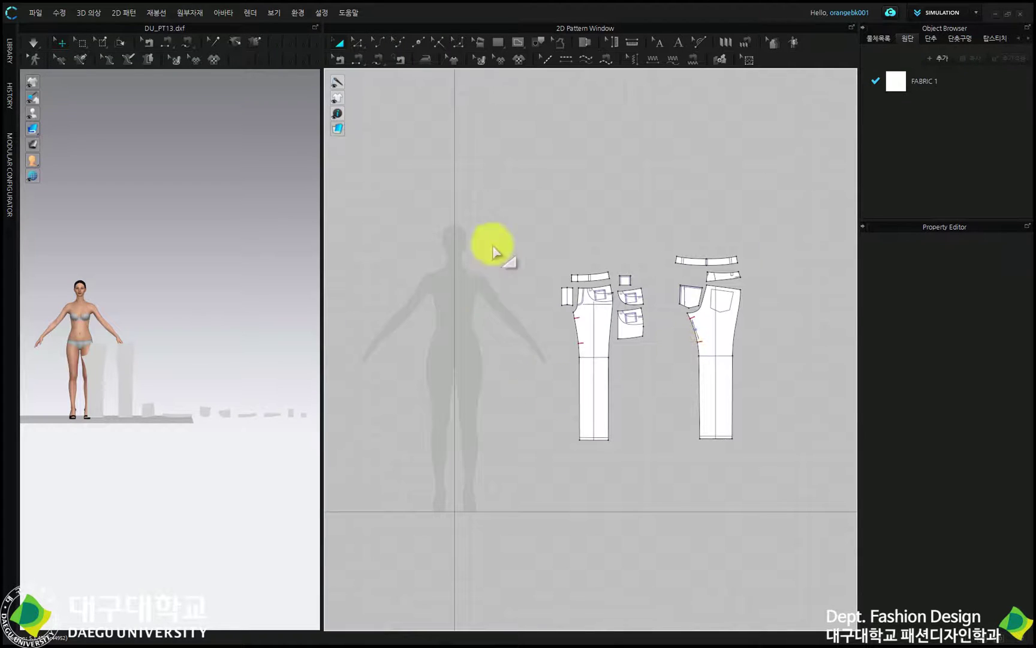
pyautogui.moveTo(508, 210); pyautogui.dragTo(786, 522)
pyautogui.moveTo(710, 338); pyautogui.dragTo(593, 397)
pyautogui.scroll(6, 474, 382)
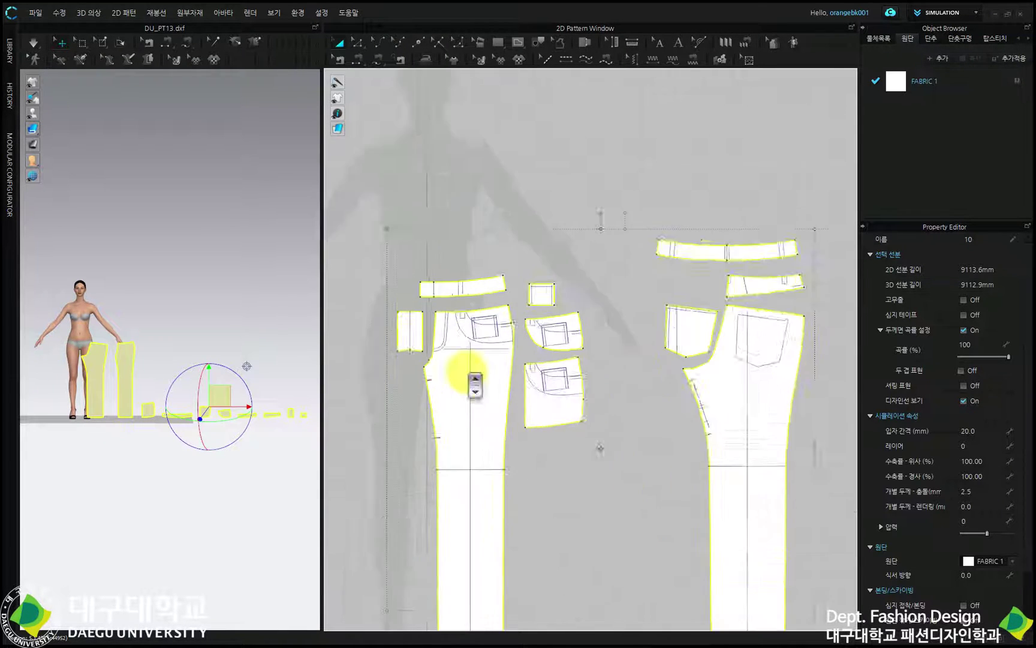
pyautogui.scroll(-5, 488, 374)
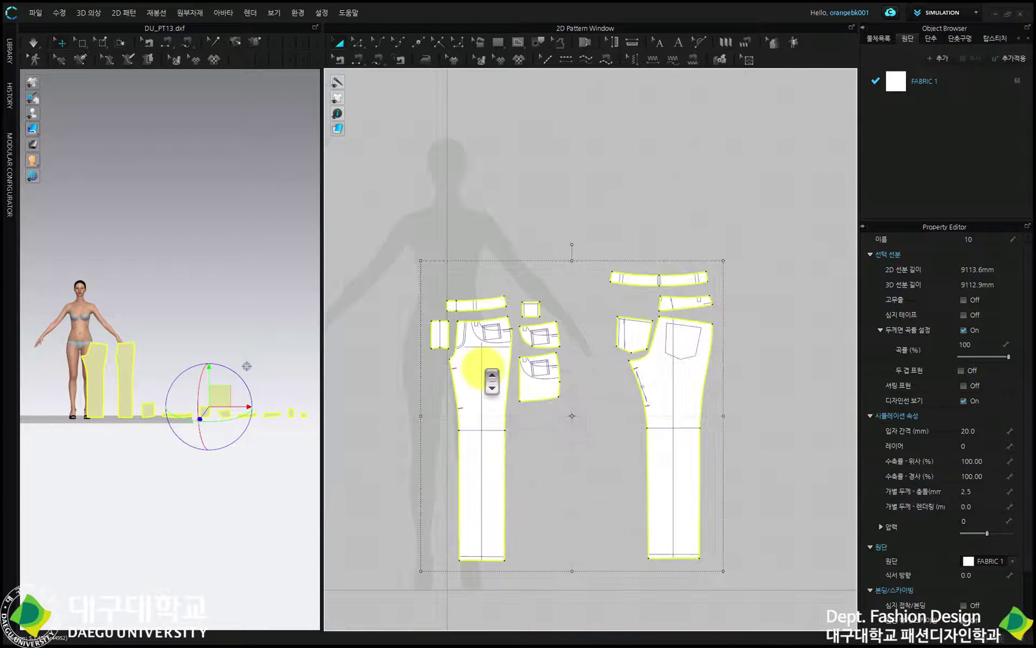
pyautogui.moveTo(496, 362); pyautogui.dragTo(510, 318, button='middle')
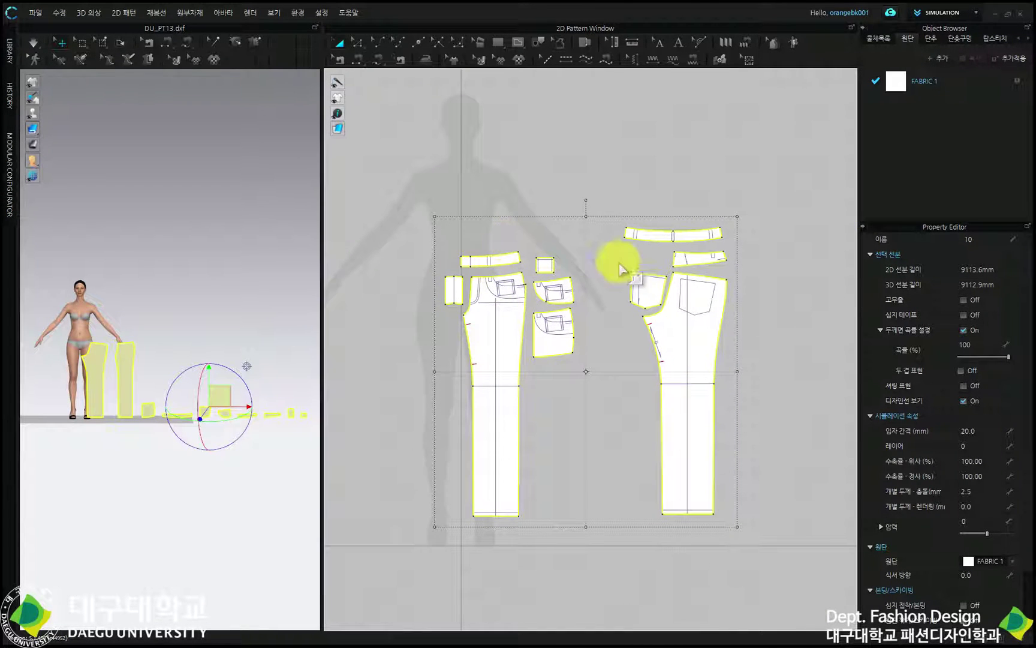
# Flip the back panel, yoke and back pocket horizontally, align them level with the front panel, and move the back waistband above the yoke
pyautogui.moveTo(772, 238); pyautogui.dragTo(603, 564)
pyautogui.rightClick(684, 329)
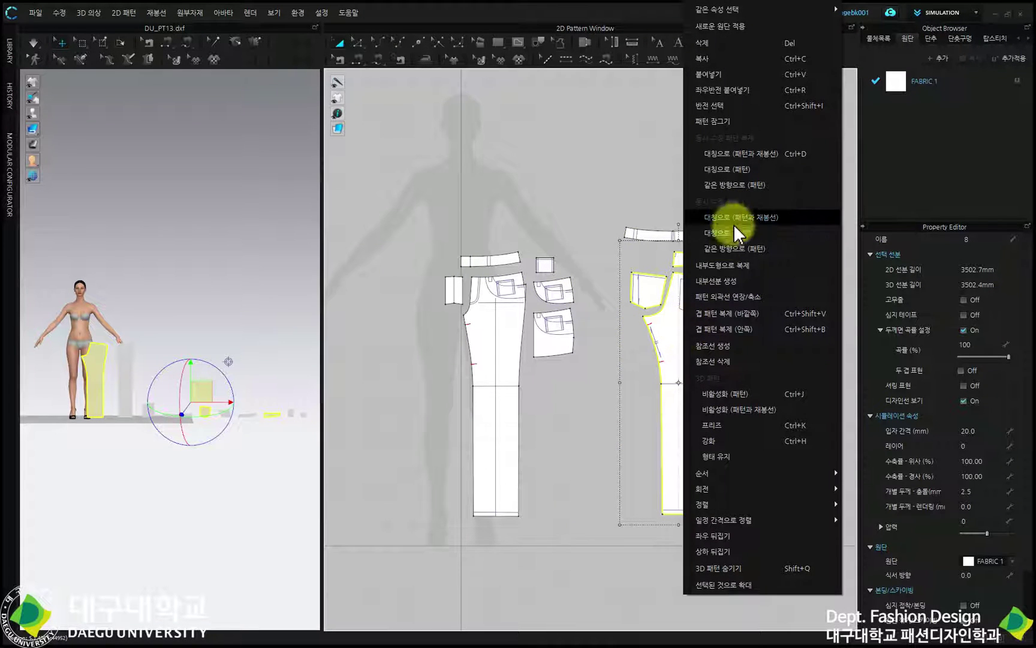
pyautogui.click(652, 486)
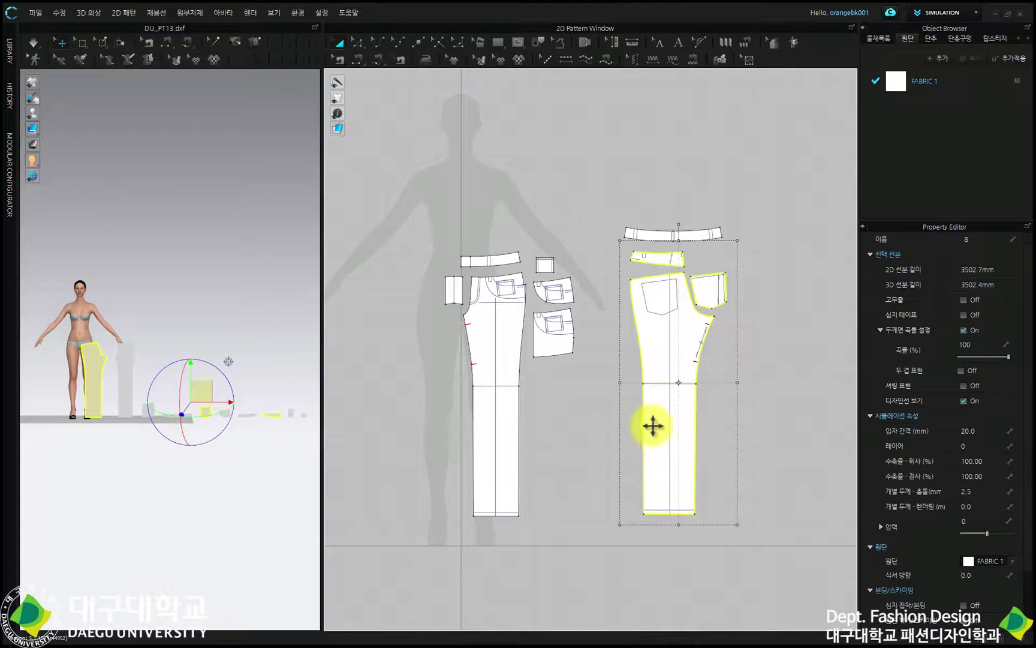
pyautogui.click(610, 431)
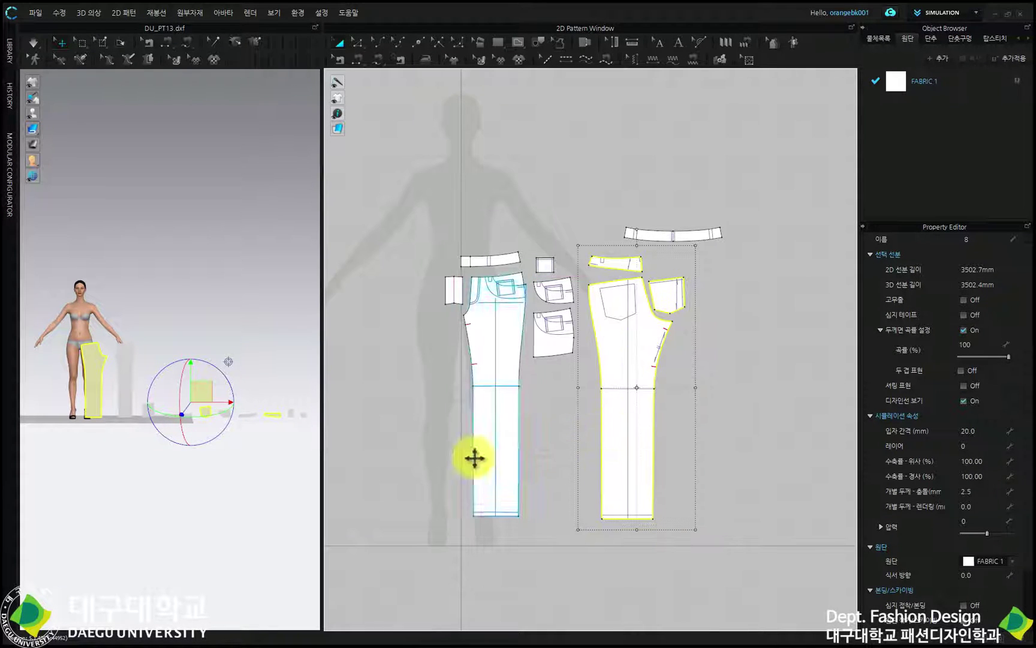
pyautogui.scroll(2, 537, 453)
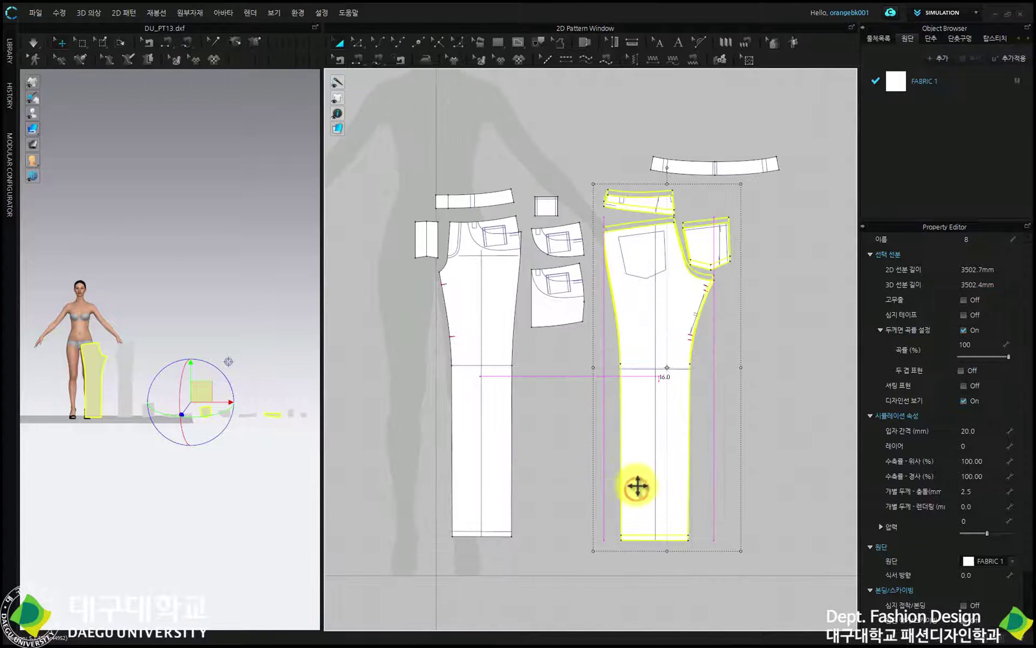
pyautogui.moveTo(633, 489); pyautogui.dragTo(636, 483)
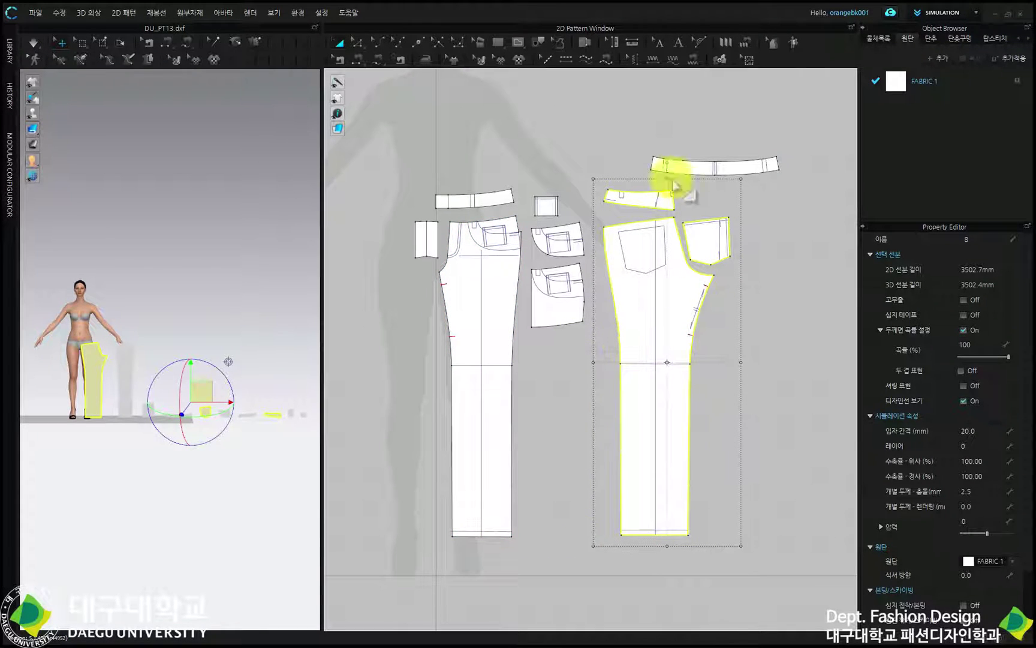
pyautogui.moveTo(725, 165); pyautogui.dragTo(695, 174)
# Turn on fusible bonding for the front and back waistband pieces using the Fusible_Rigid preset
pyautogui.scroll(1, 519, 271)
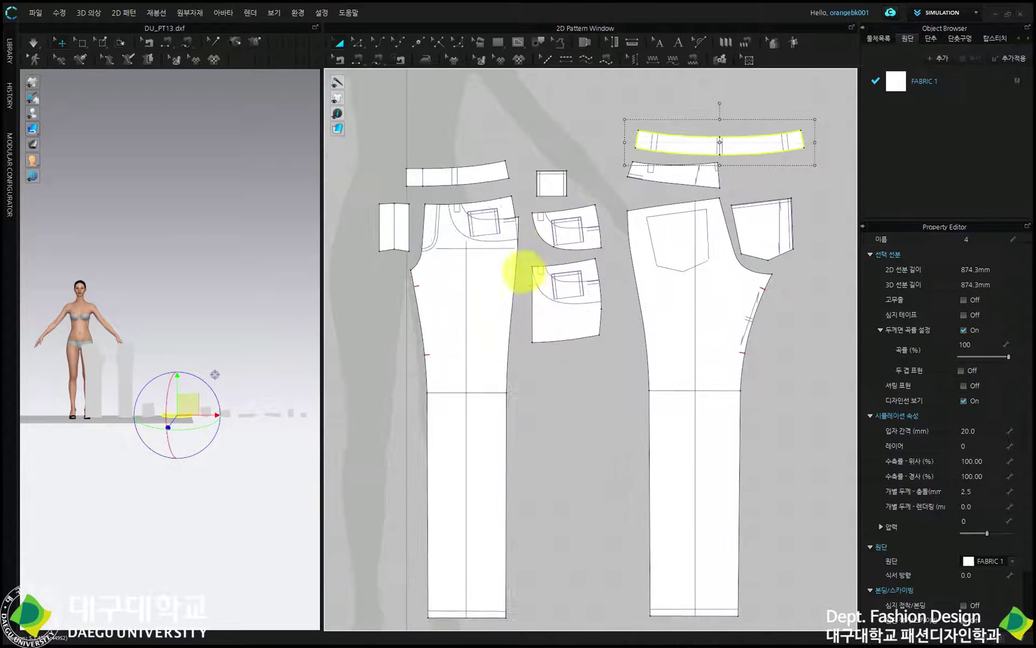
pyautogui.keyDown('shift'); pyautogui.click(496, 176); pyautogui.keyUp('shift')
pyautogui.scroll(-1, 960, 447)
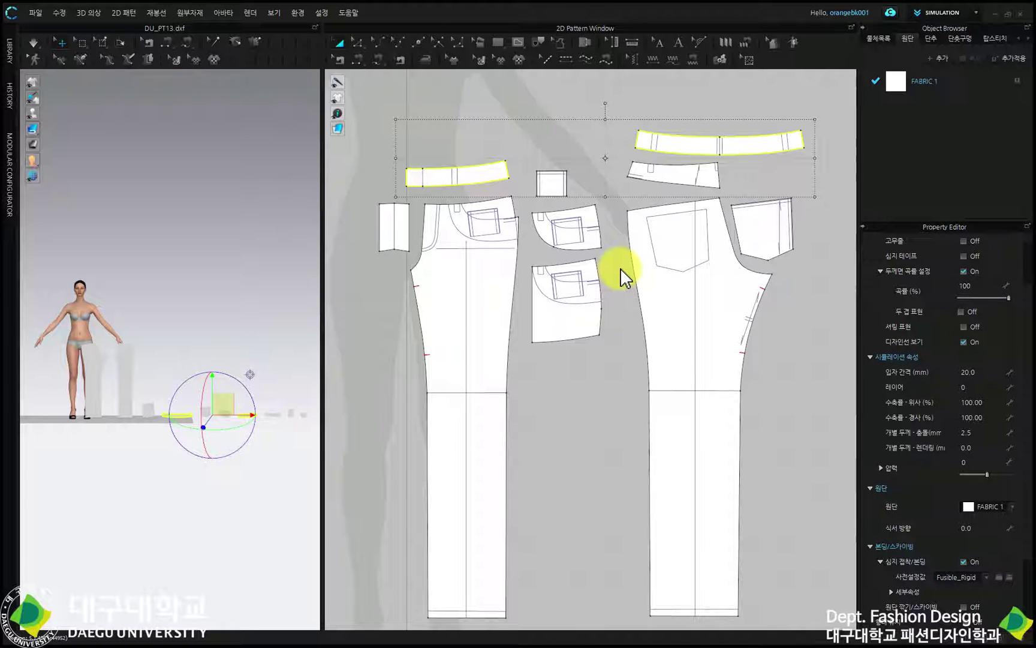
pyautogui.scroll(4, 467, 226)
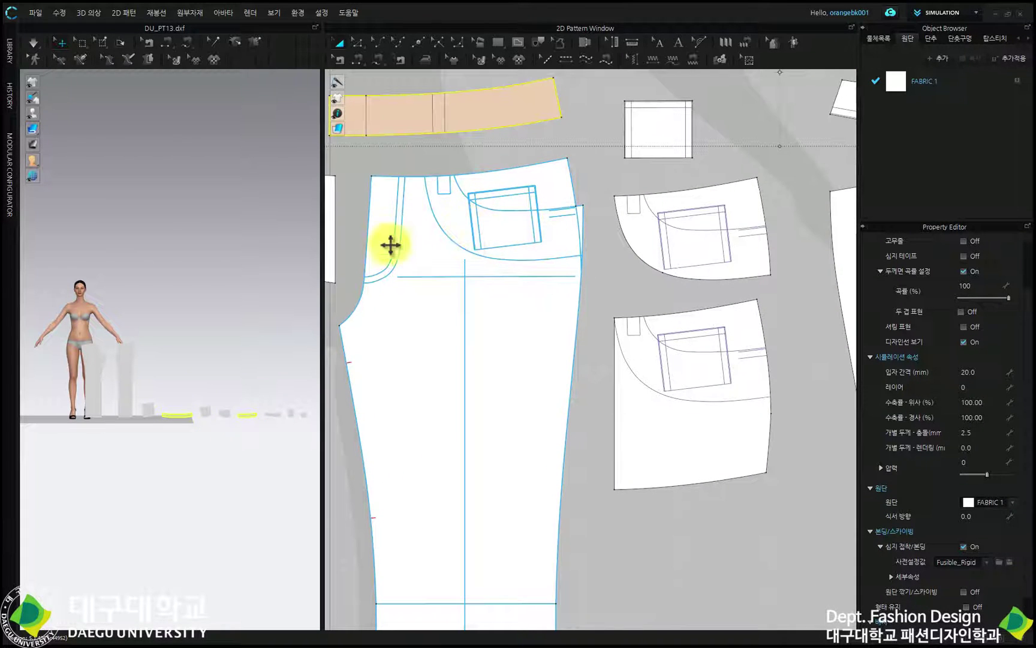
# Check the lengths of the front panel's waist and side edges and examine its pocket opening line and side corner
pyautogui.click(603, 178)
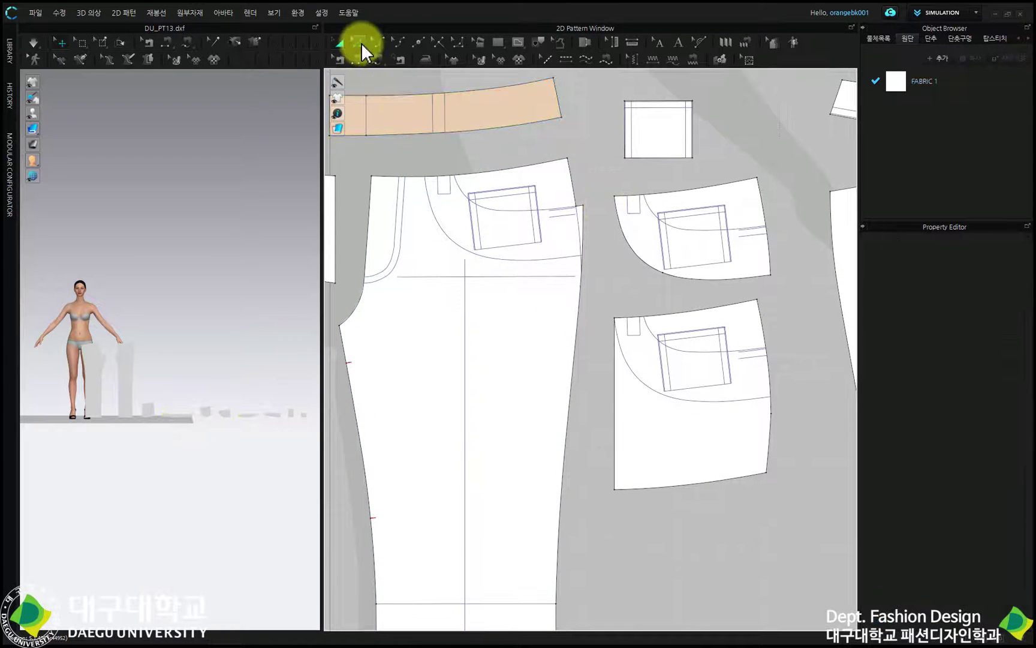
pyautogui.click(360, 43)
pyautogui.click(535, 168)
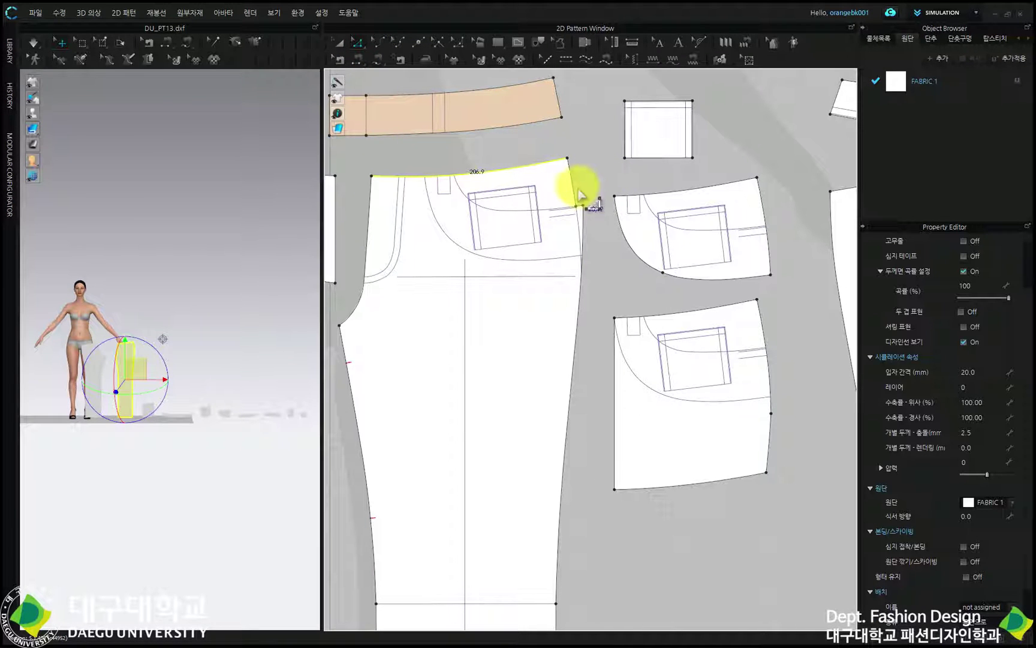
pyautogui.click(574, 184)
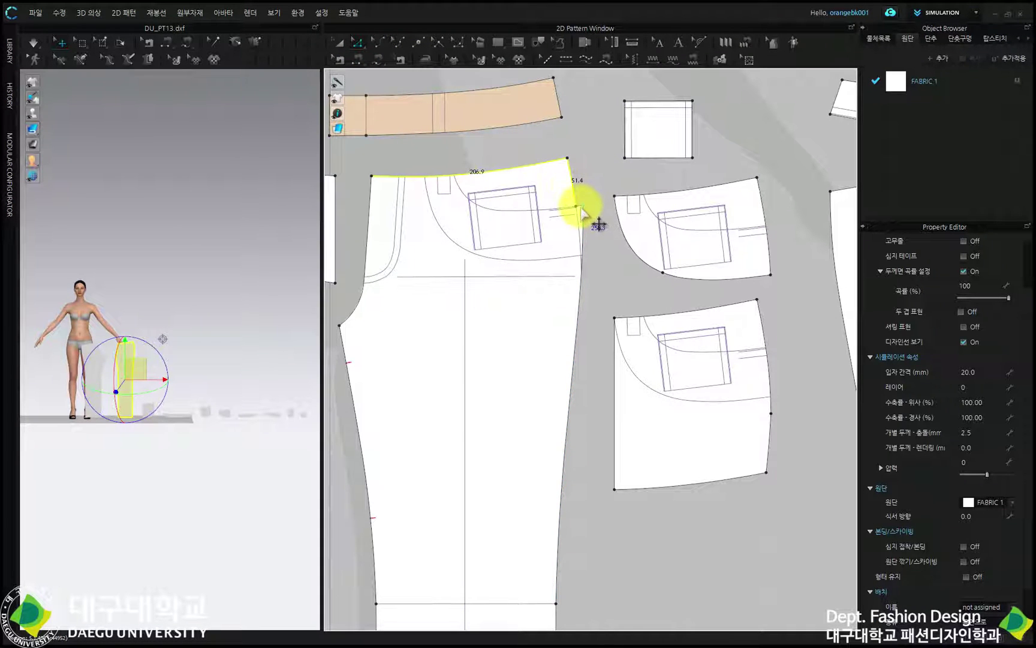
pyautogui.scroll(3, 580, 210)
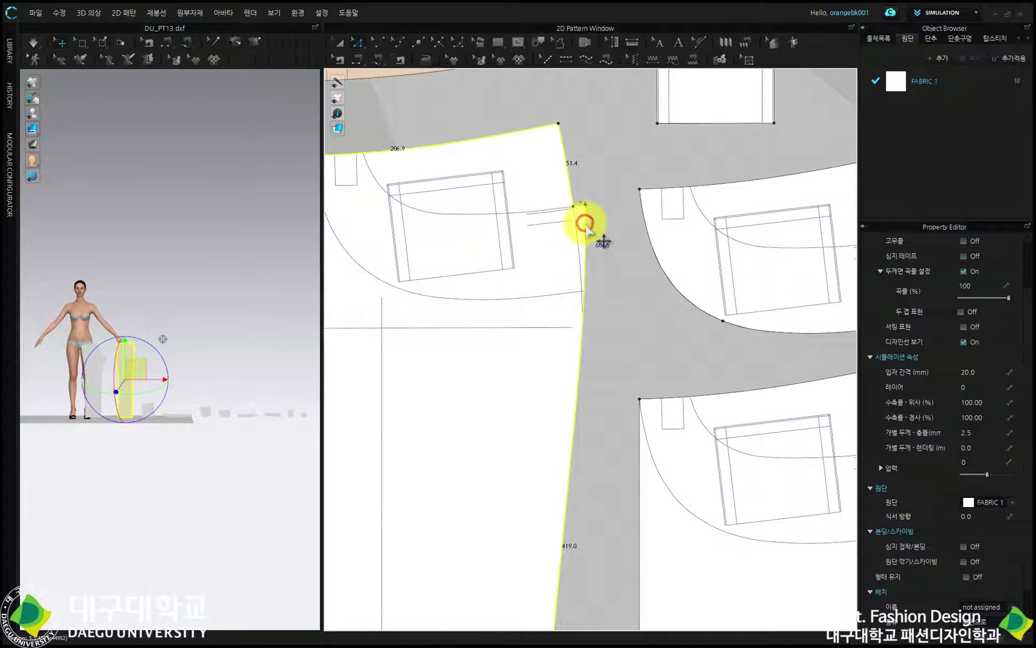
pyautogui.scroll(-4, 586, 228)
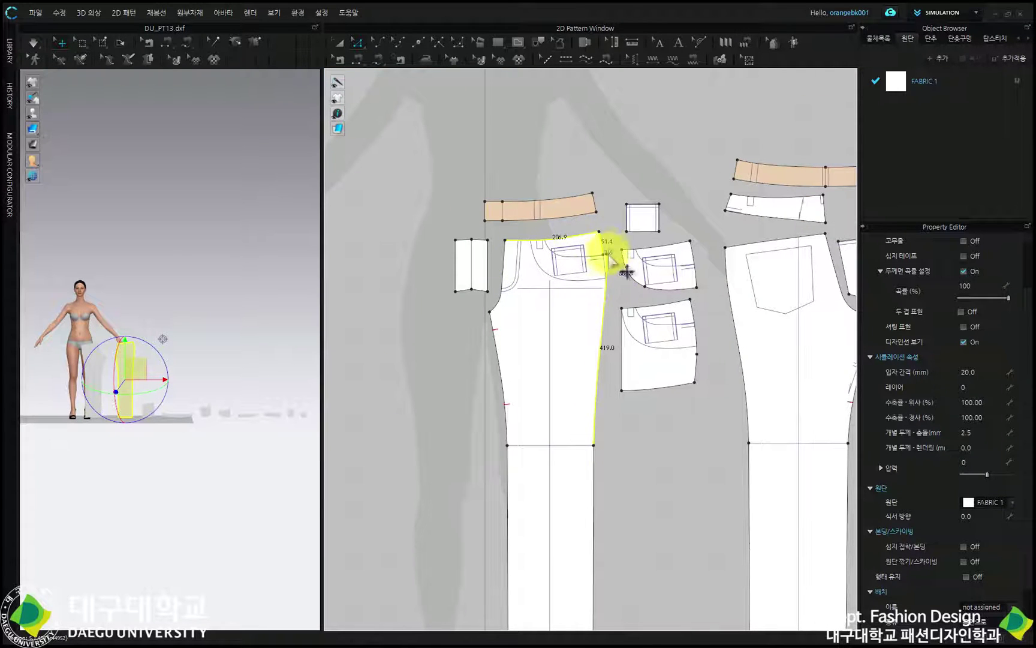
pyautogui.click(607, 161)
pyautogui.scroll(4, 607, 272)
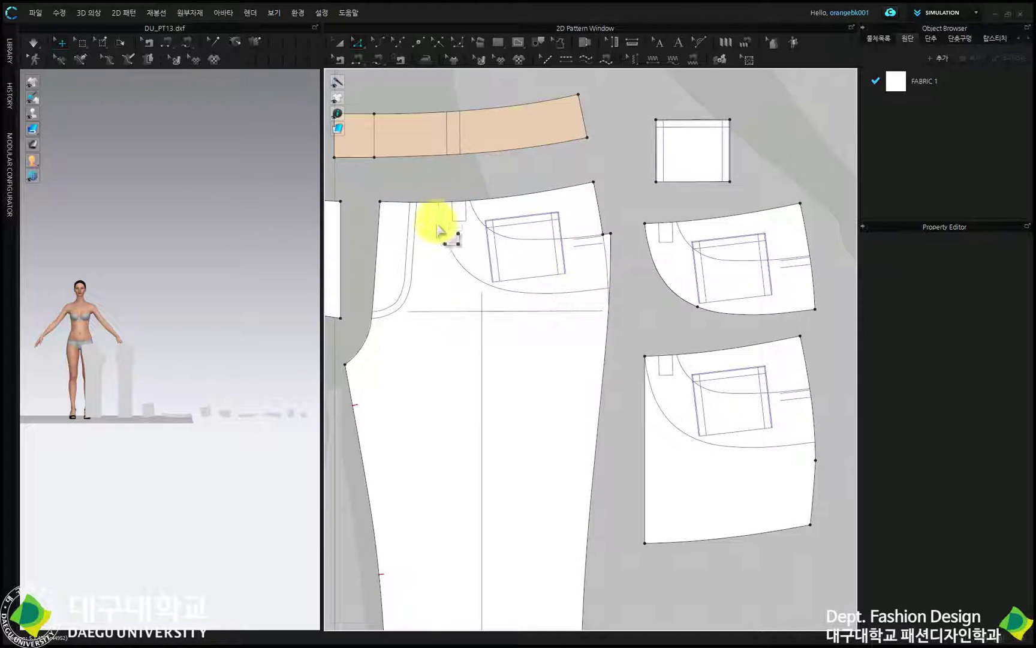
pyautogui.scroll(3, 607, 240)
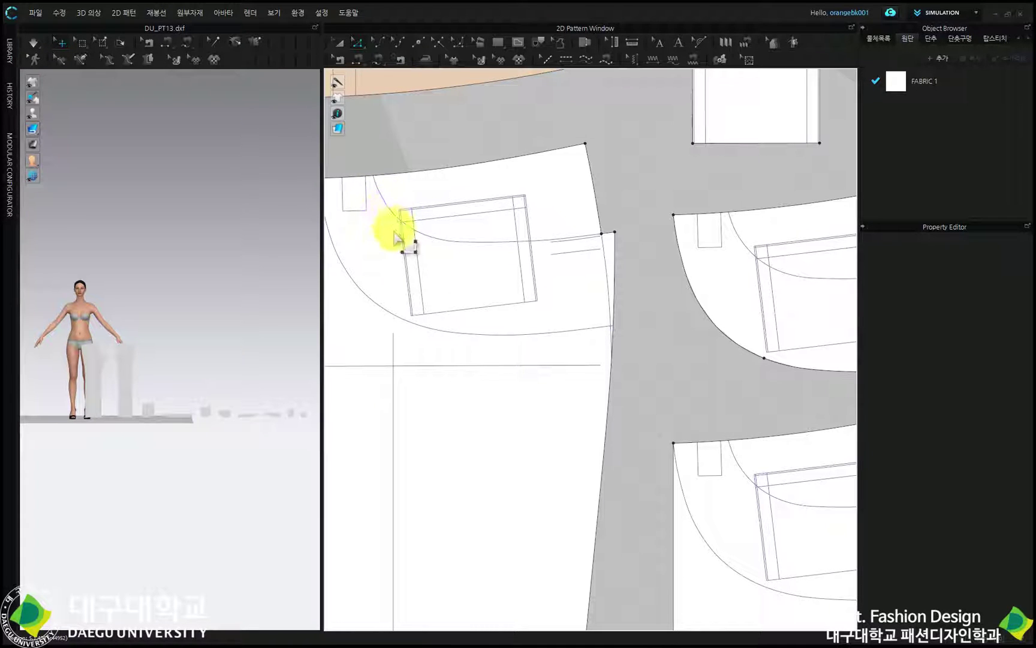
pyautogui.scroll(-2, 599, 223)
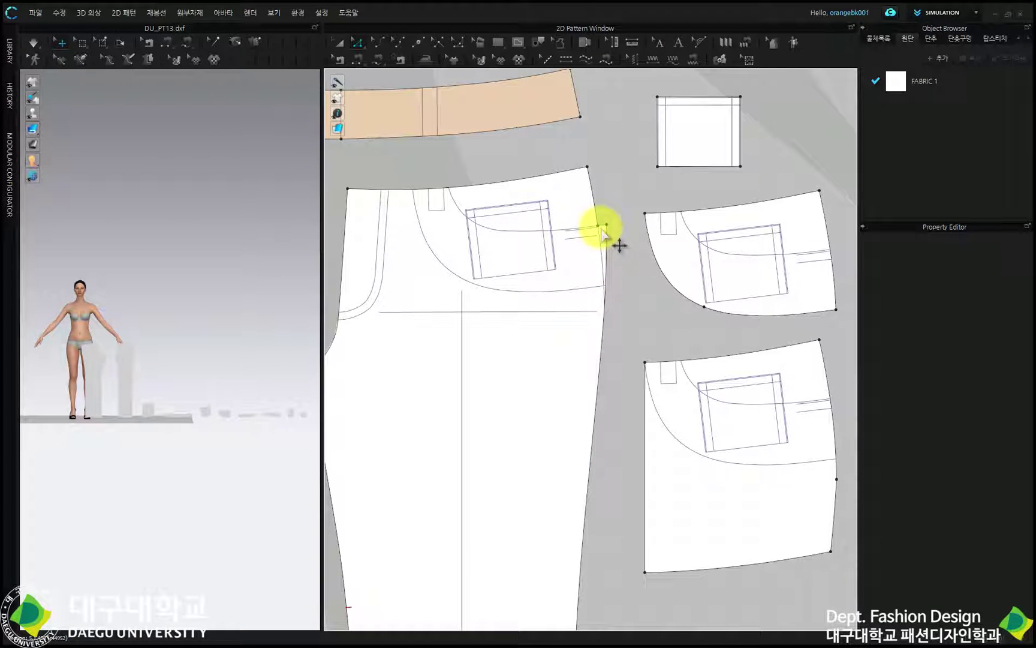
# Cut the front panel along the curved pocket opening line, separating the upper side piece without sewing it
pyautogui.click(539, 41)
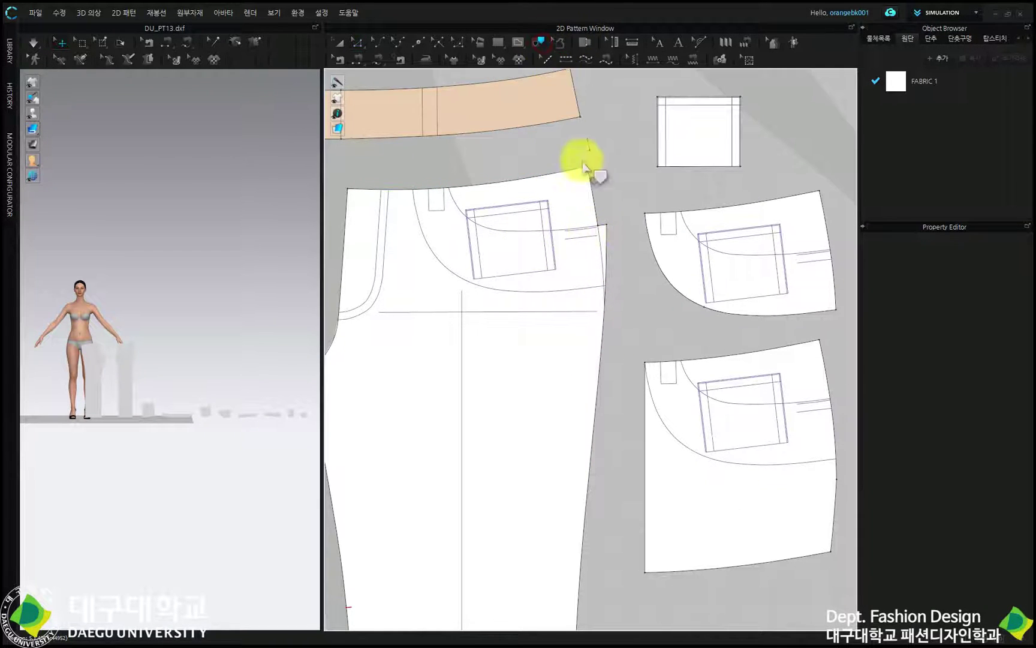
pyautogui.rightClick(559, 229)
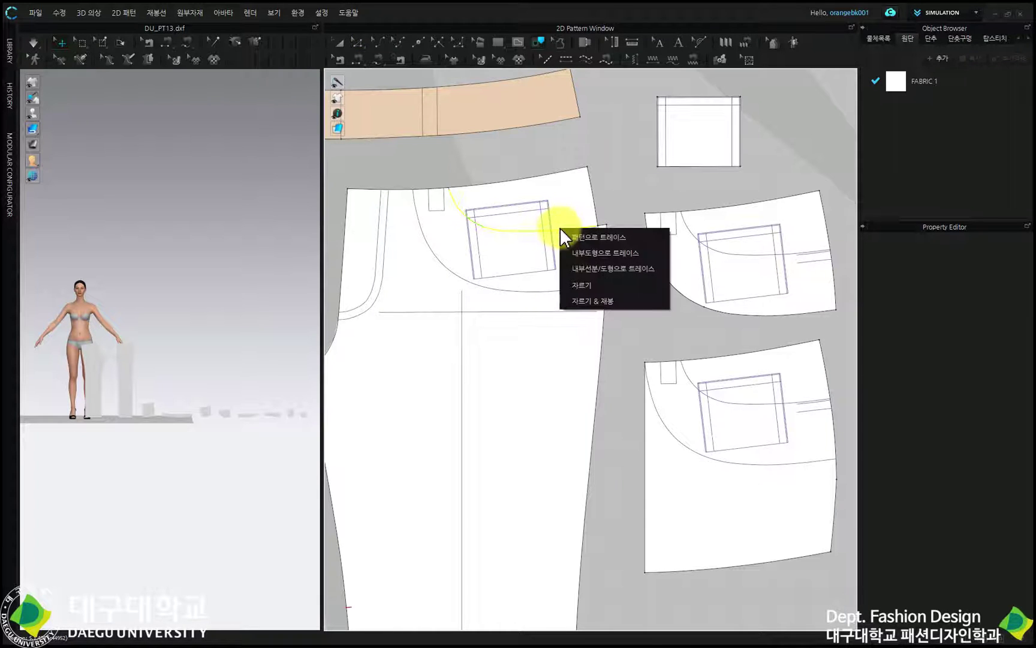
pyautogui.click(592, 295)
pyautogui.click(339, 42)
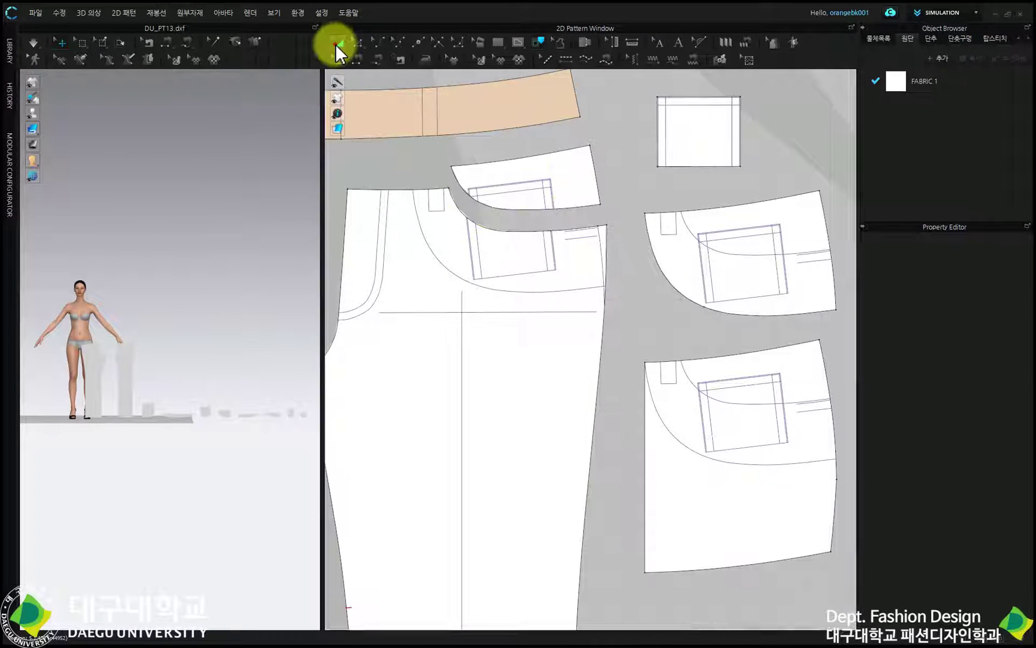
# Move the cut-off side piece above the front waistband and try laying the curved pocket facing over the front panel's pocket opening
pyautogui.click(565, 176)
pyautogui.scroll(-4, 582, 186)
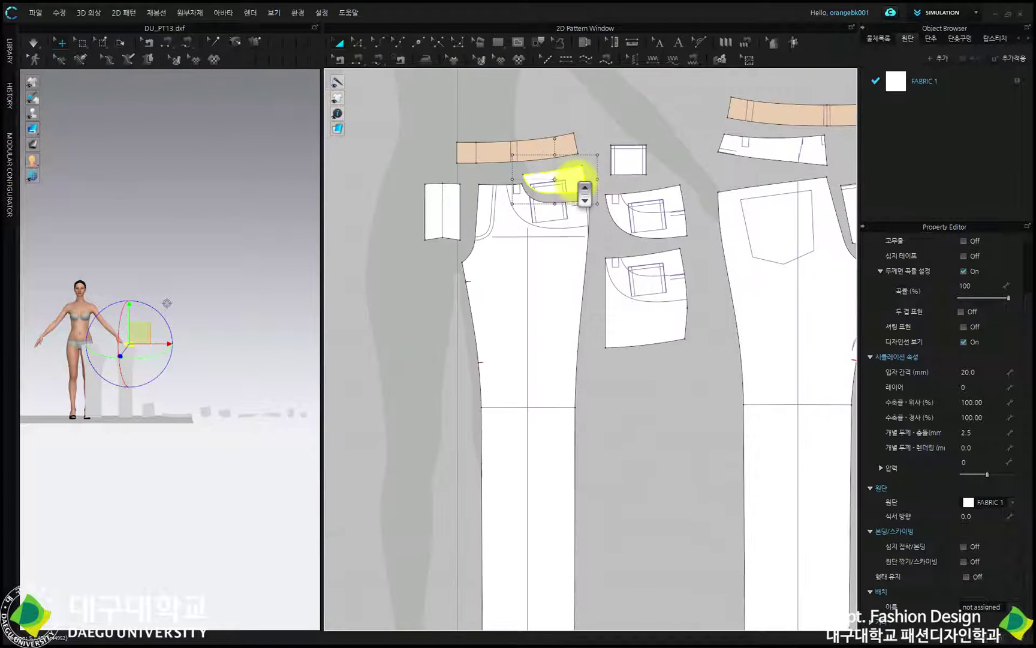
pyautogui.moveTo(576, 183); pyautogui.dragTo(599, 97)
pyautogui.scroll(3, 578, 180)
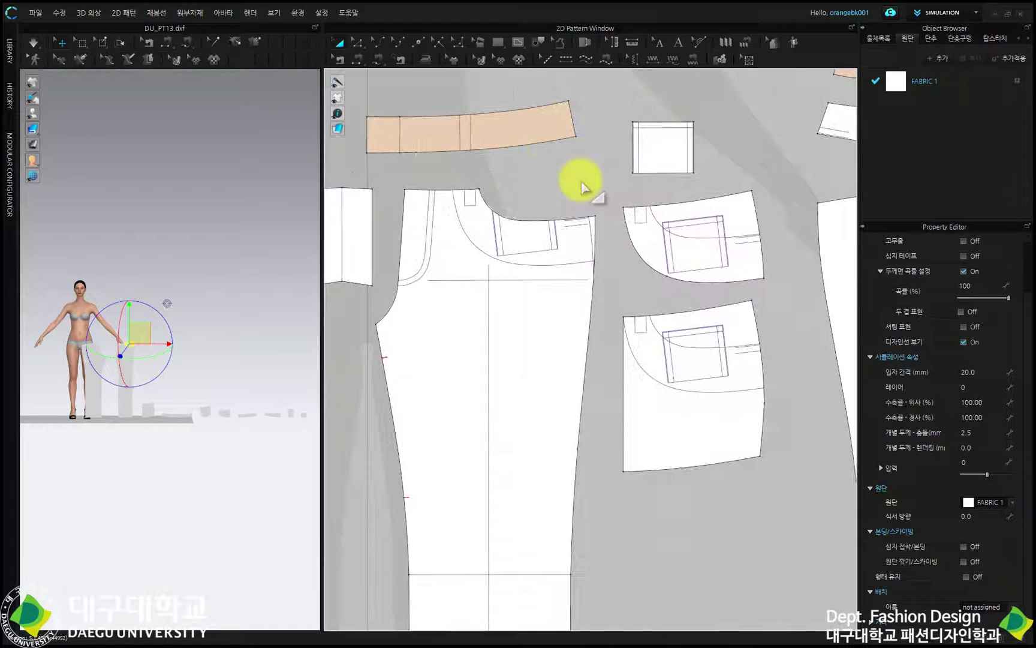
pyautogui.click(543, 262)
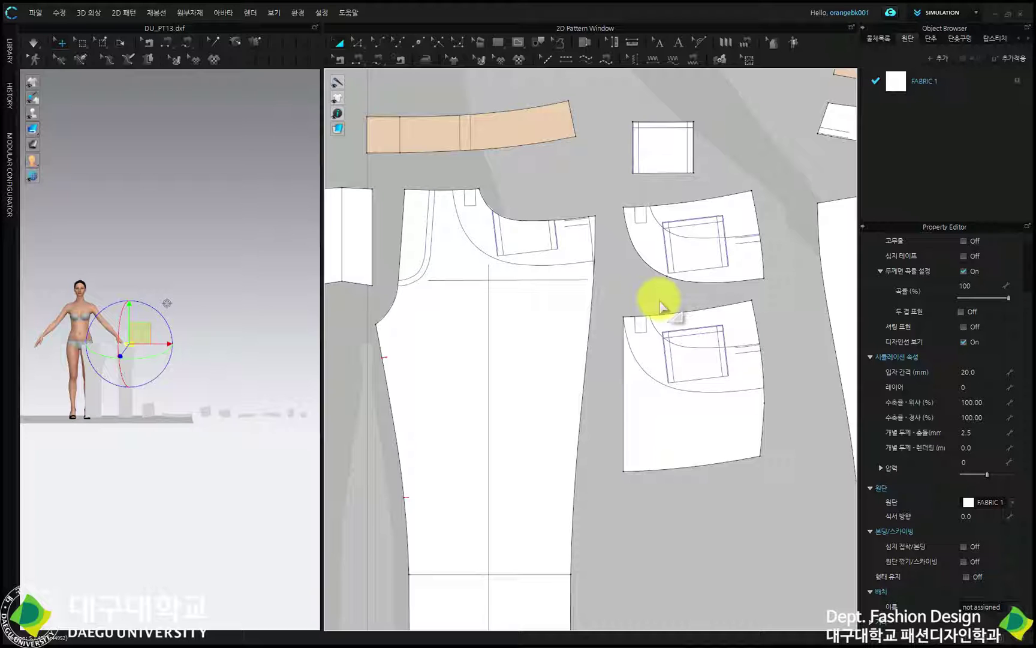
pyautogui.moveTo(728, 211); pyautogui.dragTo(578, 203)
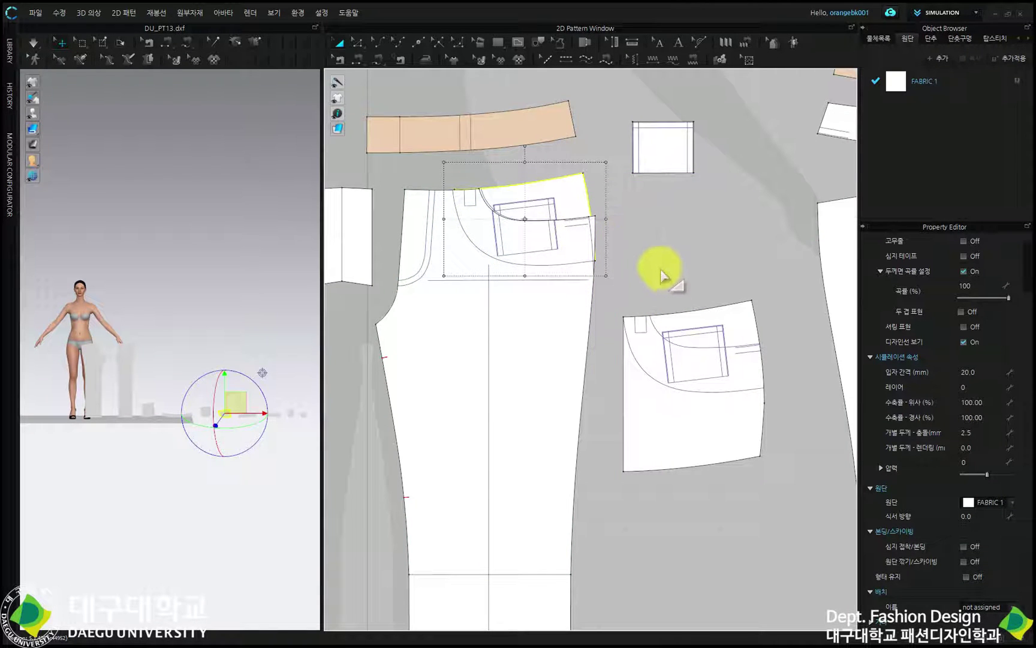
pyautogui.hotkey('ctrl', 'z')
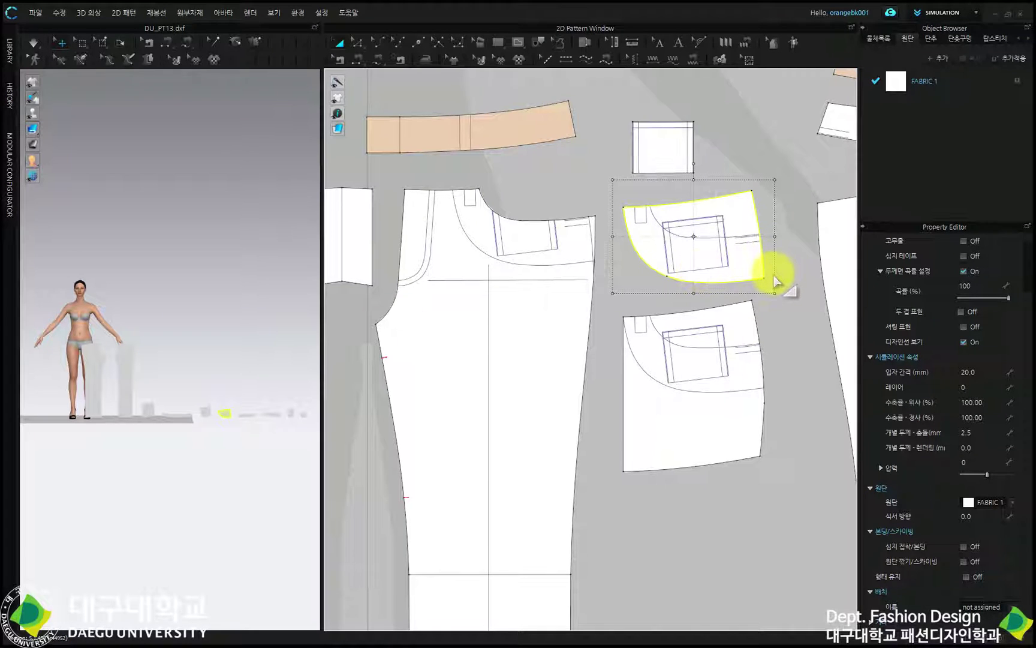
# Delete the upper side piece cut off along the front panel's curved pocket opening
pyautogui.scroll(-3, 772, 274)
pyautogui.moveTo(702, 118); pyautogui.dragTo(648, 220)
pyautogui.scroll(3, 646, 220)
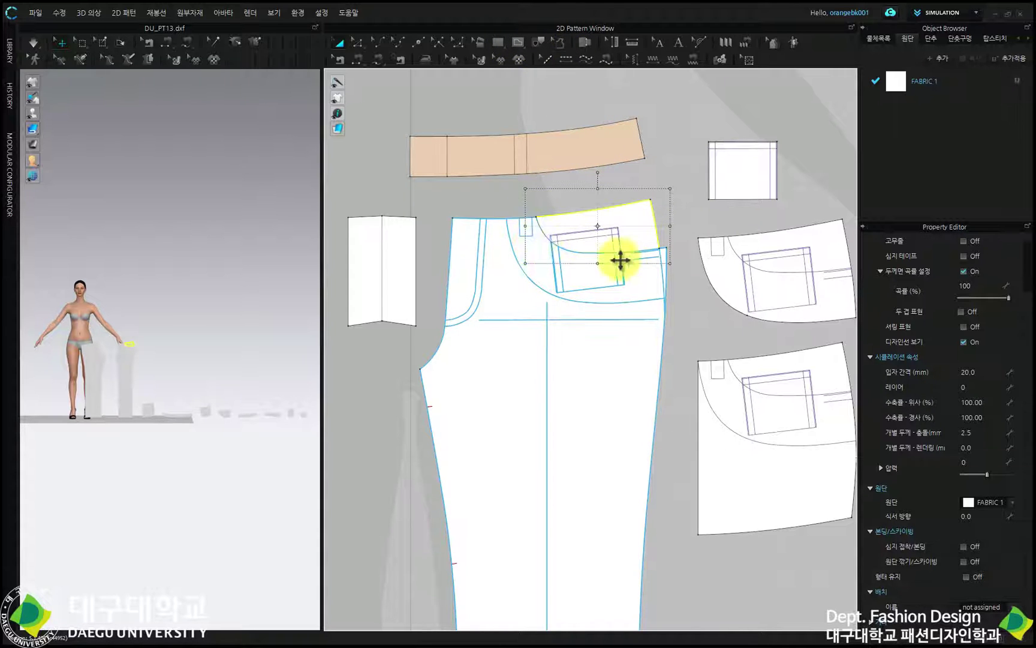
pyautogui.press('Delete')
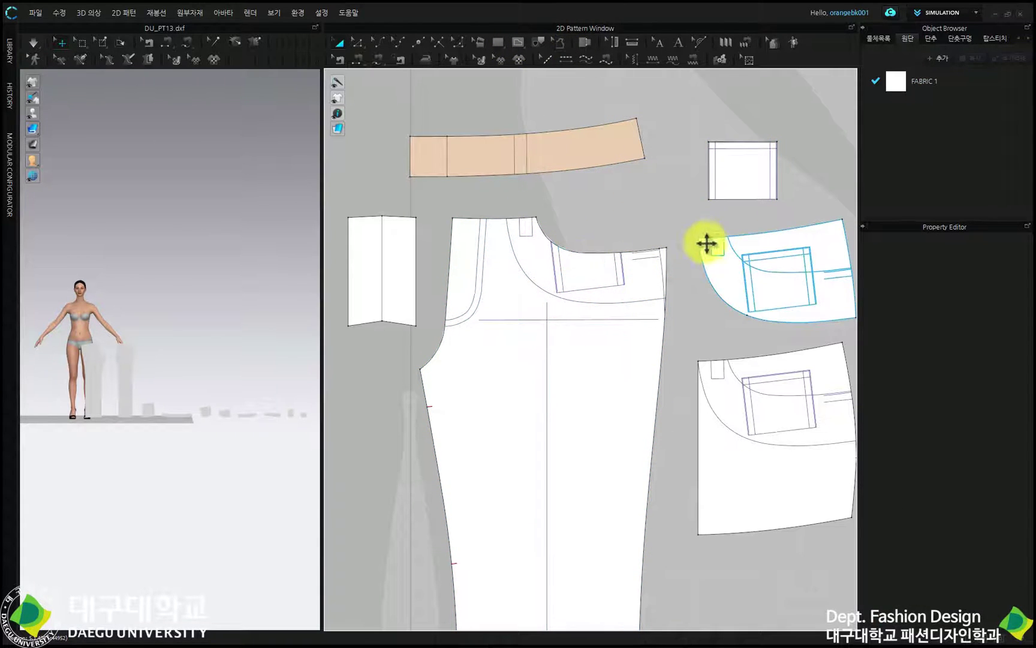
pyautogui.scroll(-3, 727, 255)
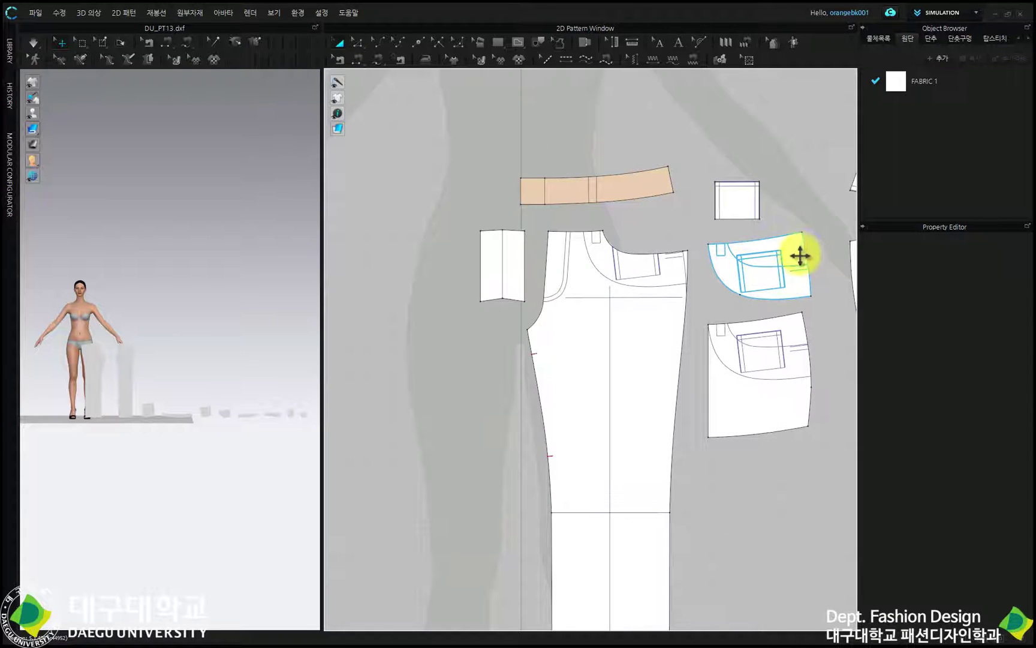
pyautogui.scroll(2, 800, 256)
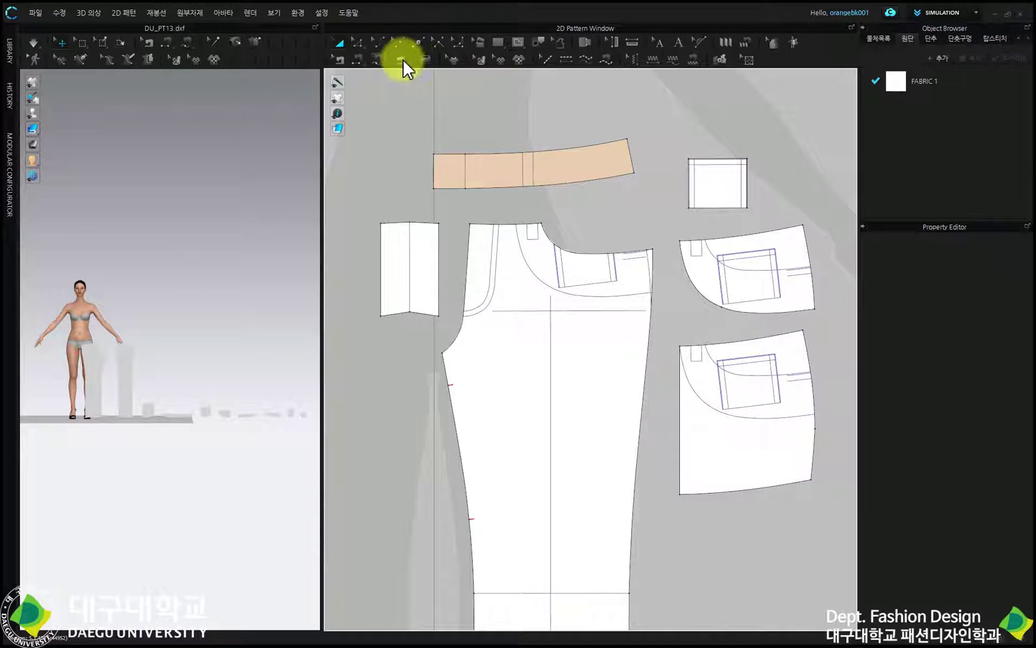
# Duplicate the large pocket bag piece and place the copy about 238 mm below the original
pyautogui.click(758, 406)
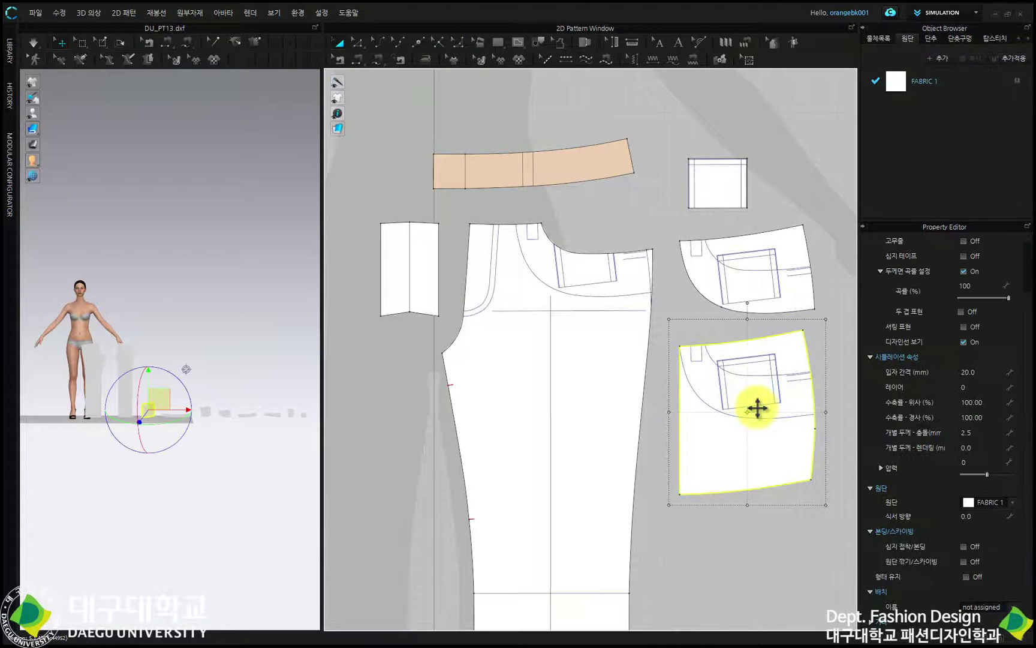
pyautogui.hotkey('ctrl', 'v')
pyautogui.moveTo(768, 527); pyautogui.dragTo(738, 396, button='middle')
pyautogui.click(725, 478)
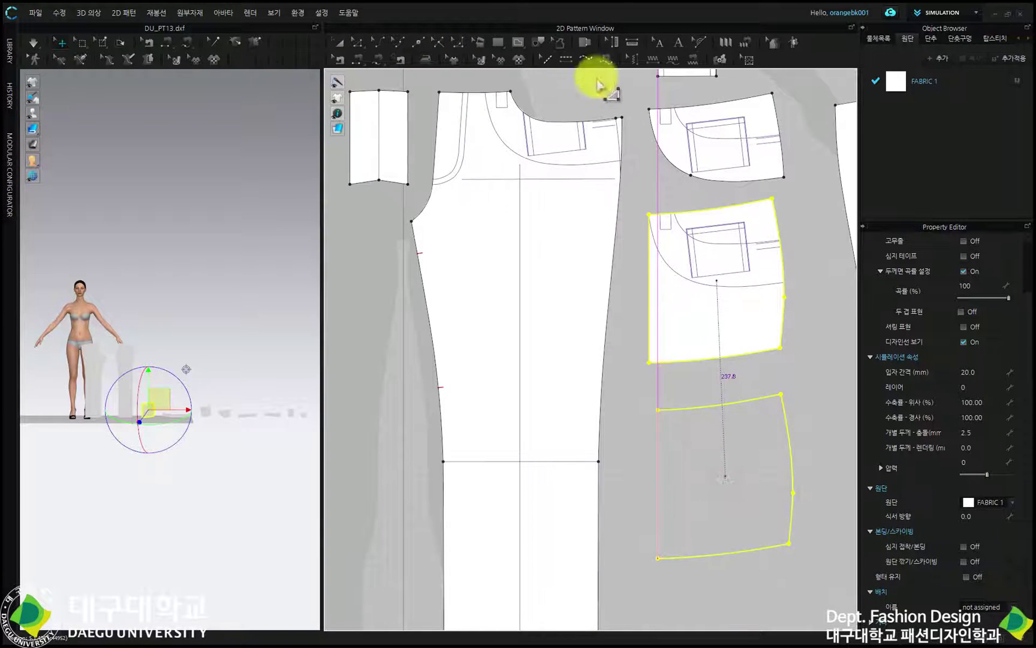
# Cut the copied pocket bag along its curved pocket opening line without sewing and delete the upper piece
pyautogui.click(538, 44)
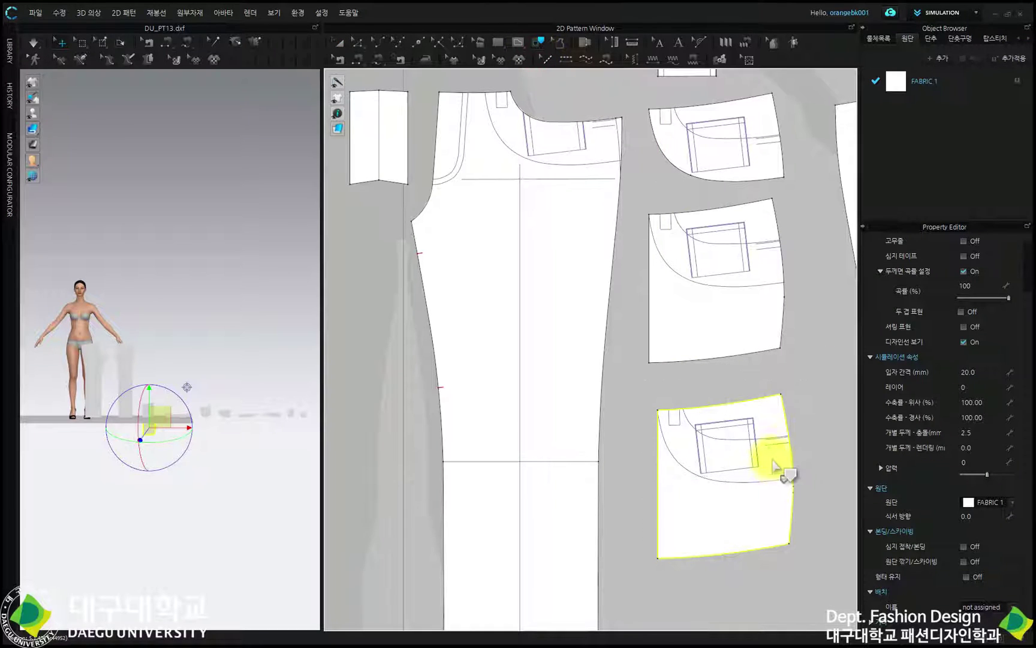
pyautogui.click(763, 437)
pyautogui.rightClick(763, 438)
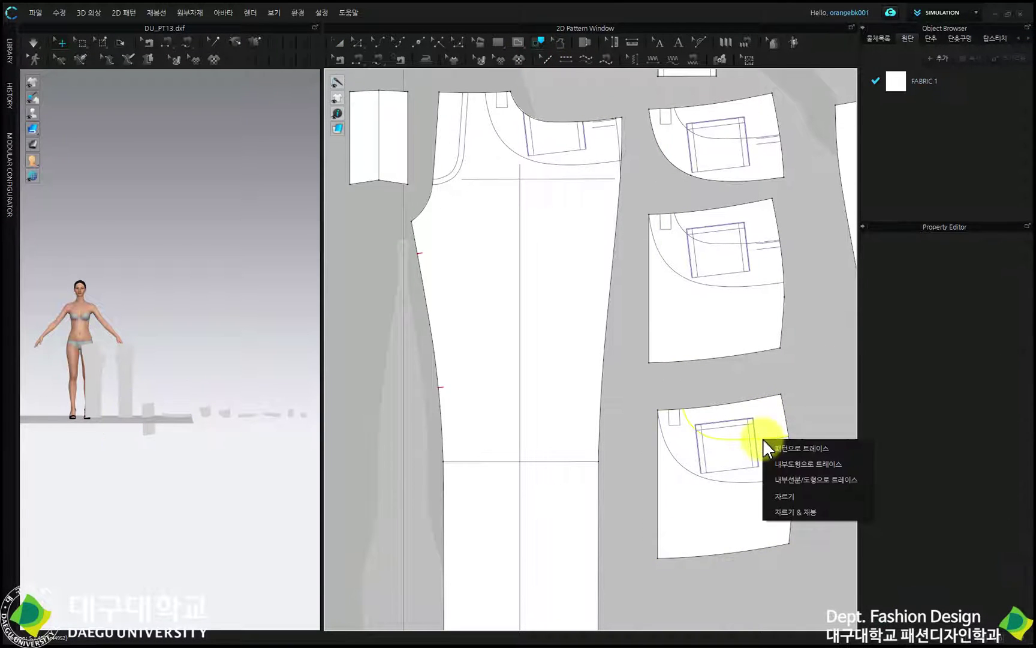
pyautogui.click(797, 496)
pyautogui.click(339, 44)
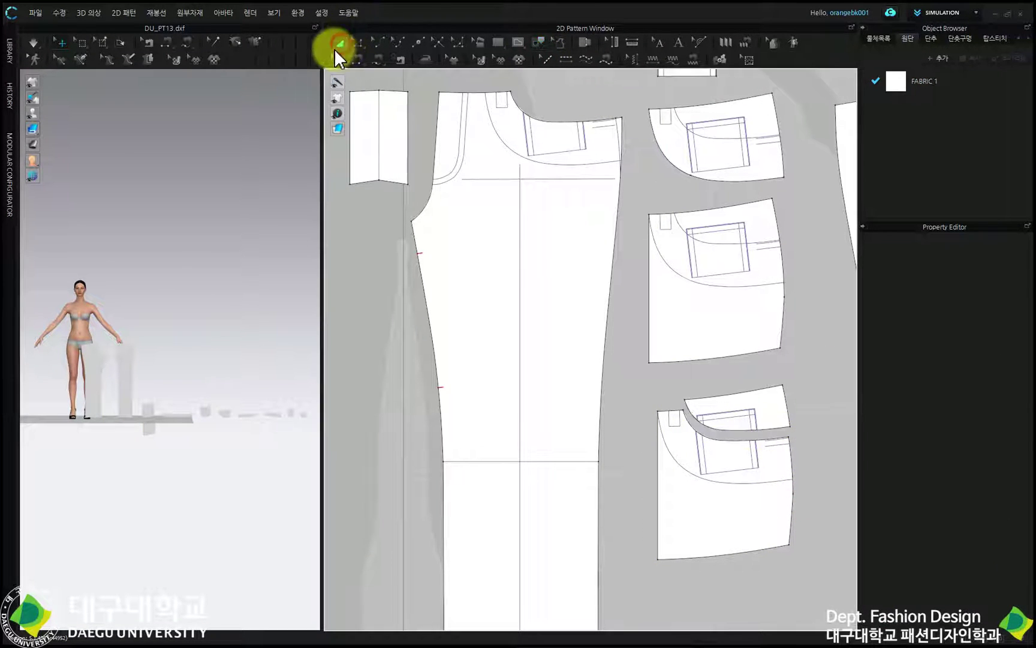
pyautogui.click(751, 397)
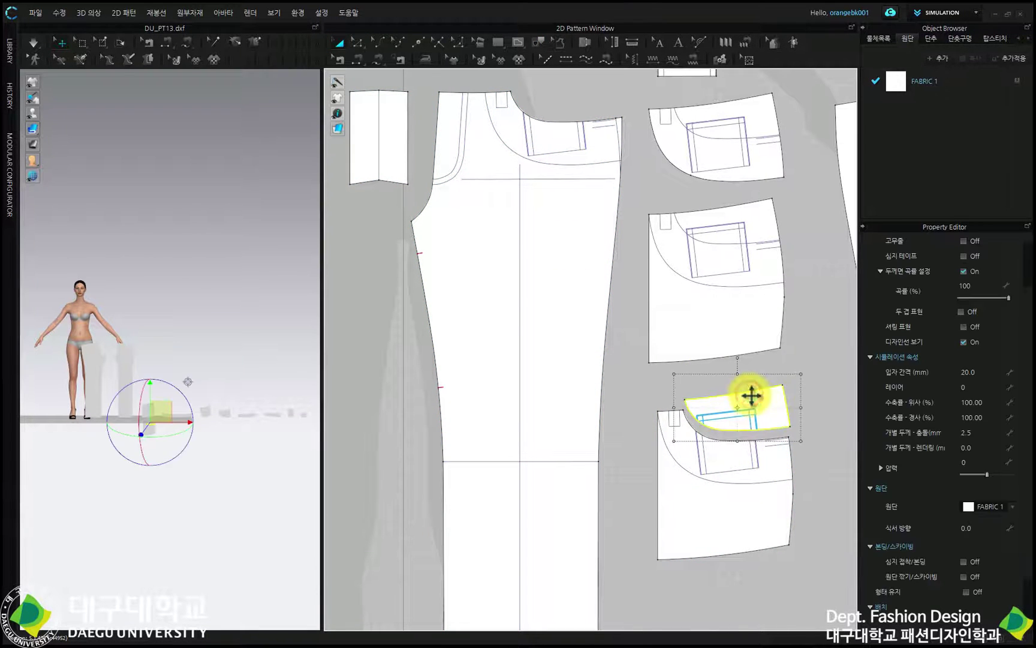
pyautogui.press('Delete')
# Align the trimmed pocket bag with the front panel's pocket opening and bring the front panel above it in the stacking order
pyautogui.click(778, 463)
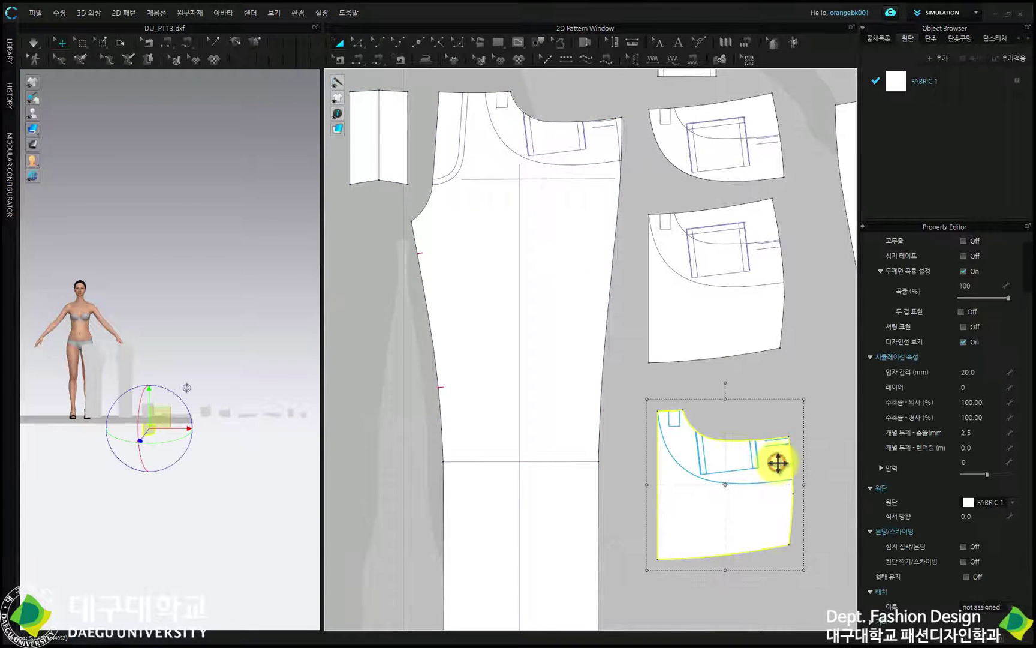
pyautogui.moveTo(778, 463); pyautogui.dragTo(604, 145)
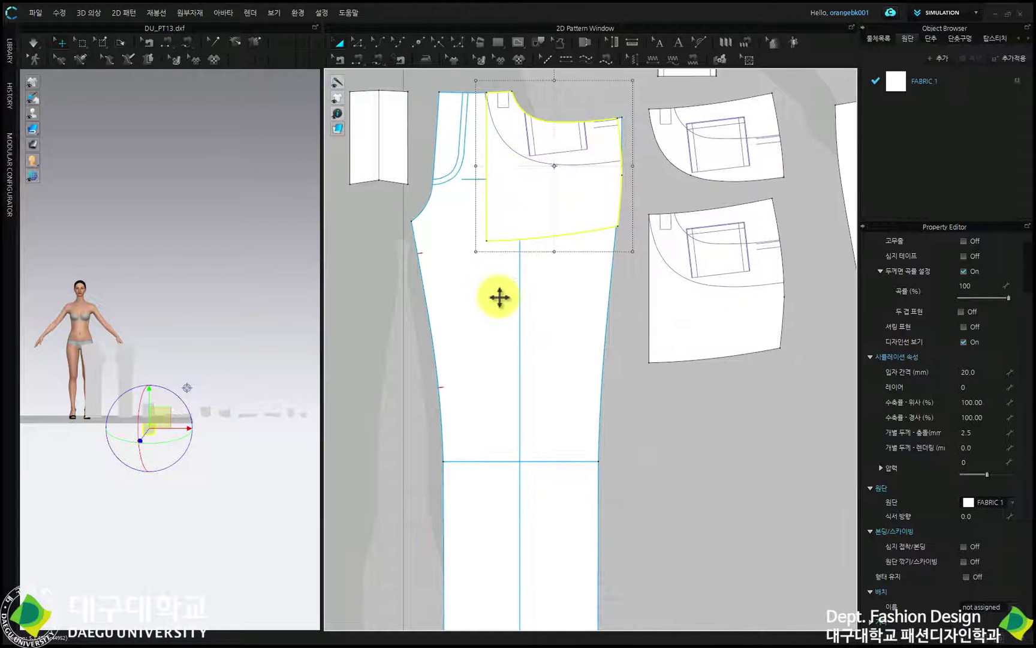
pyautogui.click(481, 278)
pyautogui.rightClick(481, 277)
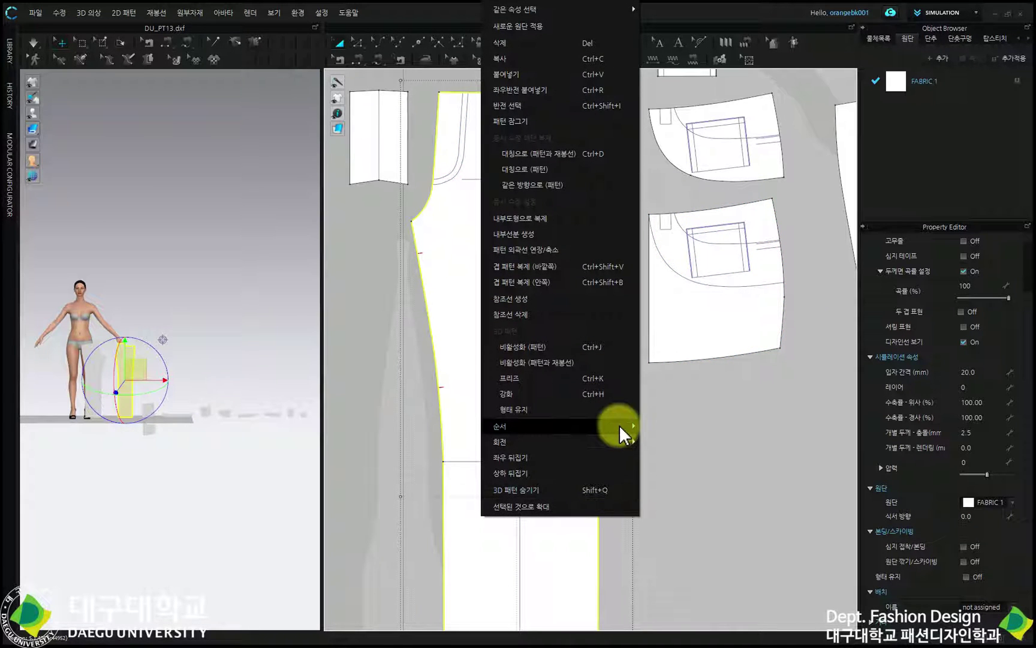
pyautogui.moveTo(619, 427)
pyautogui.click(657, 450)
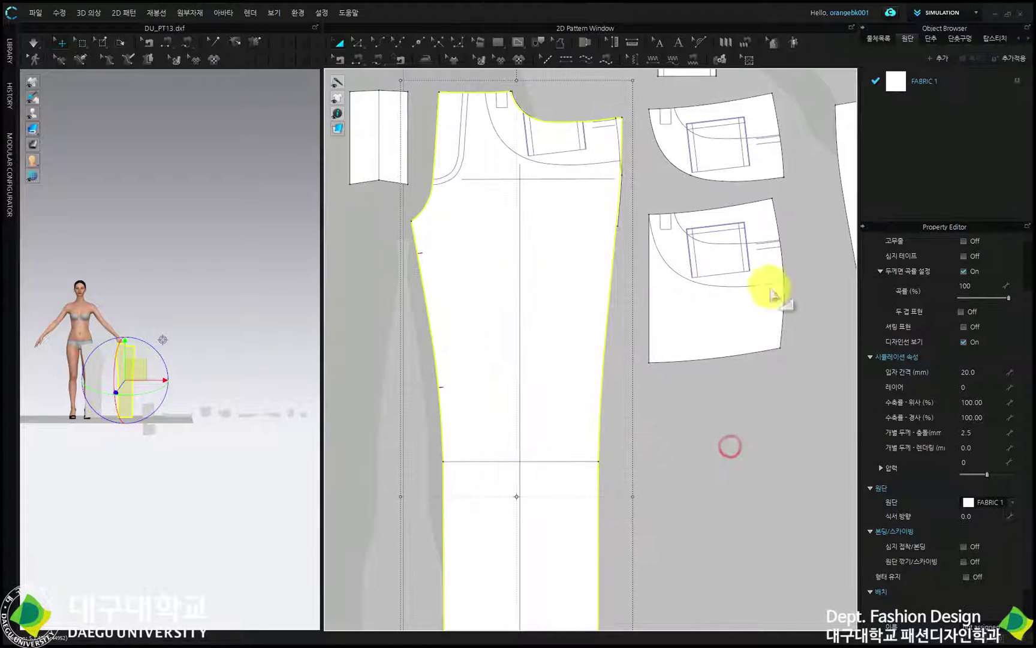
# Shift the full pocket bag slightly down and lay the curved pocket facing over its upper part
pyautogui.click(766, 329)
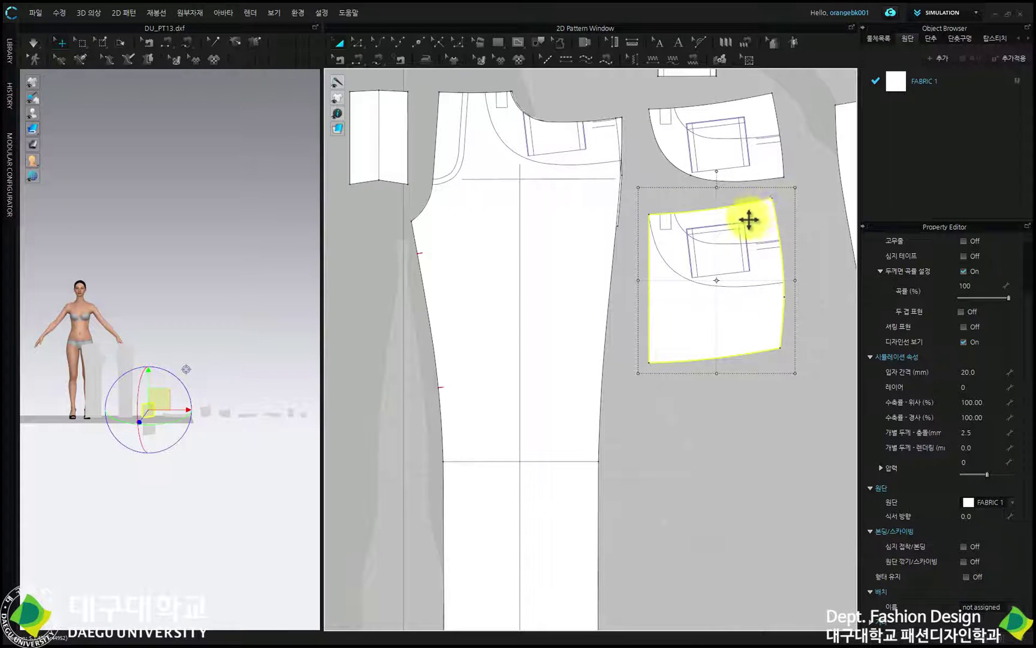
pyautogui.moveTo(747, 220); pyautogui.dragTo(754, 242)
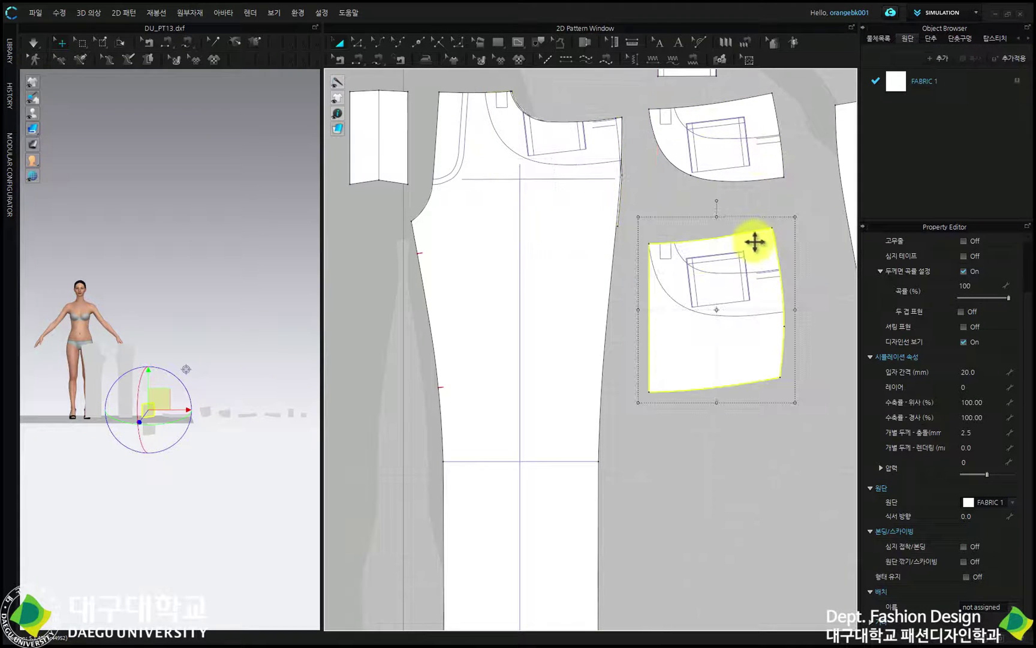
pyautogui.click(759, 112)
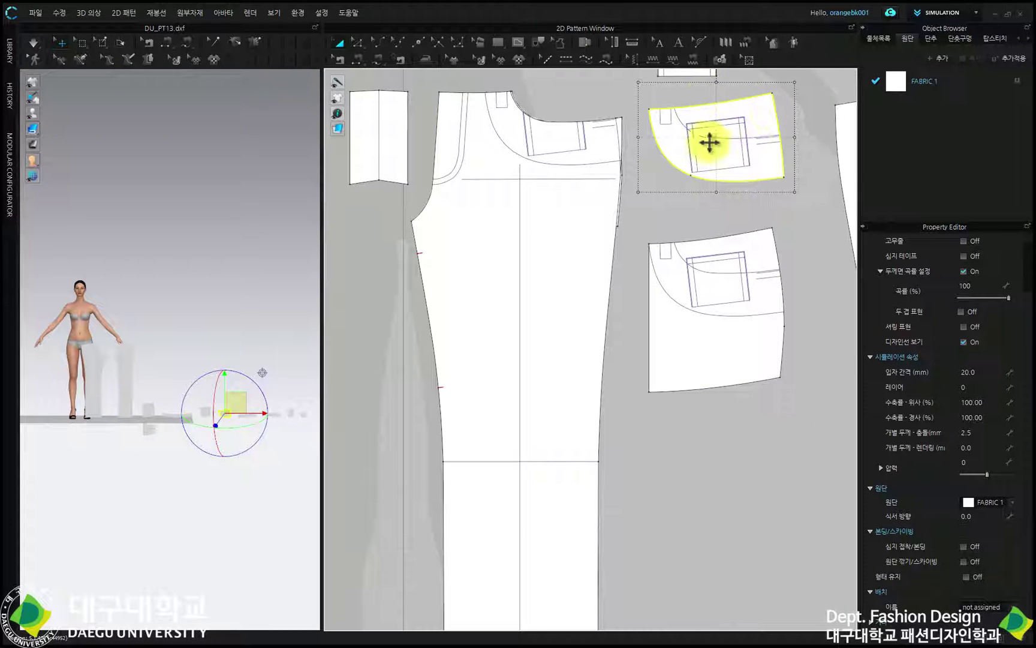
pyautogui.moveTo(769, 111); pyautogui.dragTo(768, 248)
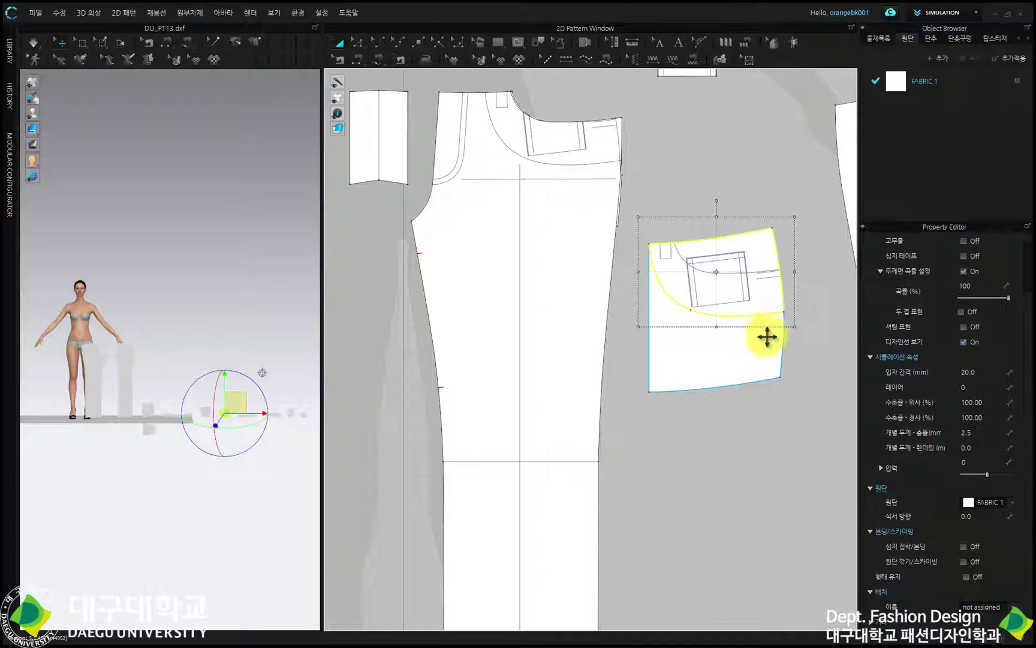
# Move the stacked facing and full pocket bag together onto the front panel, aligned with its pocket opening
pyautogui.click(761, 350)
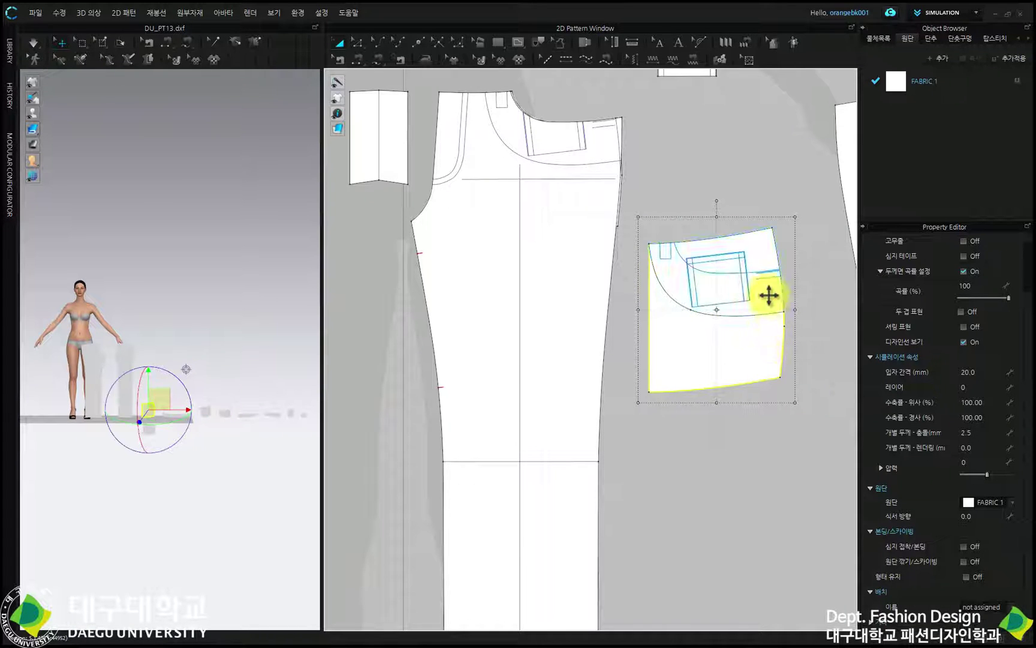
pyautogui.click(810, 194)
pyautogui.click(743, 385)
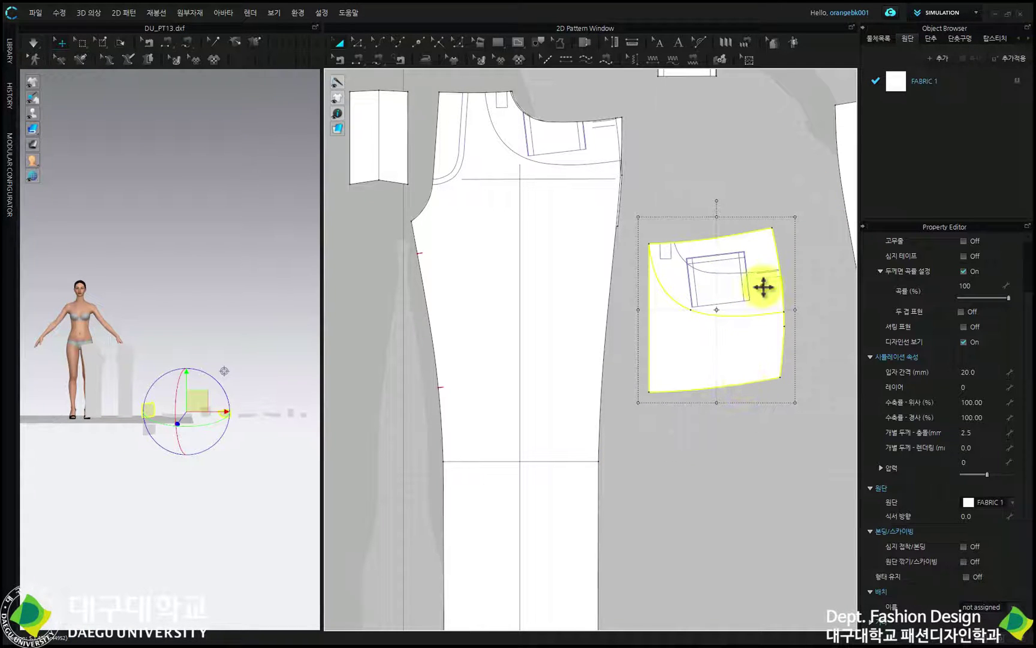
pyautogui.moveTo(763, 287); pyautogui.dragTo(596, 133)
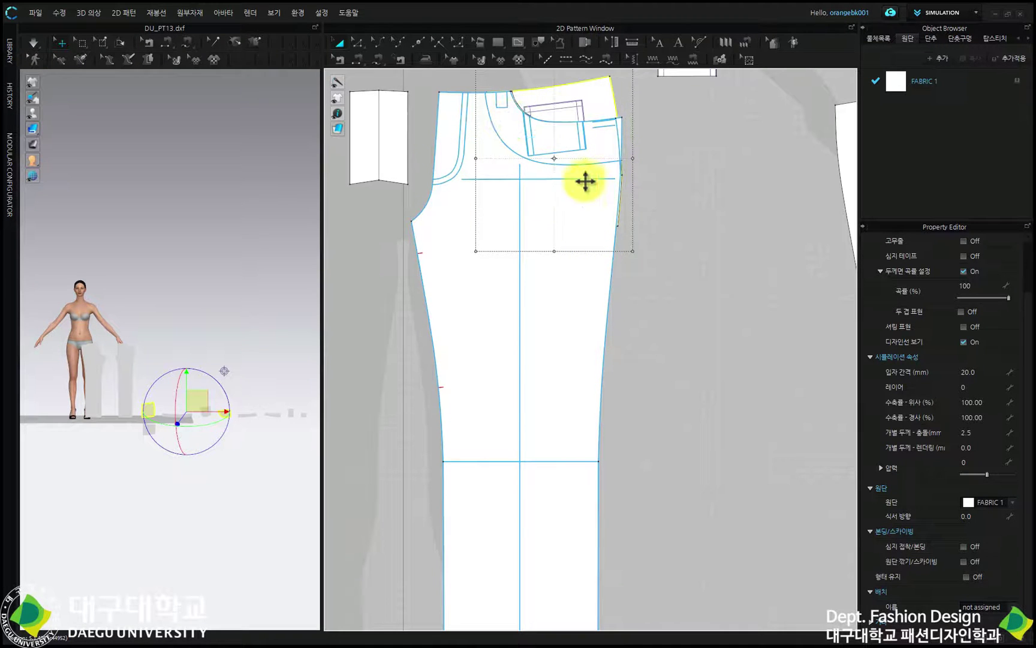
# Undo the stacking so the facing and full pocket bag return to their places beside the front panel
pyautogui.hotkey('ctrl', 'z')
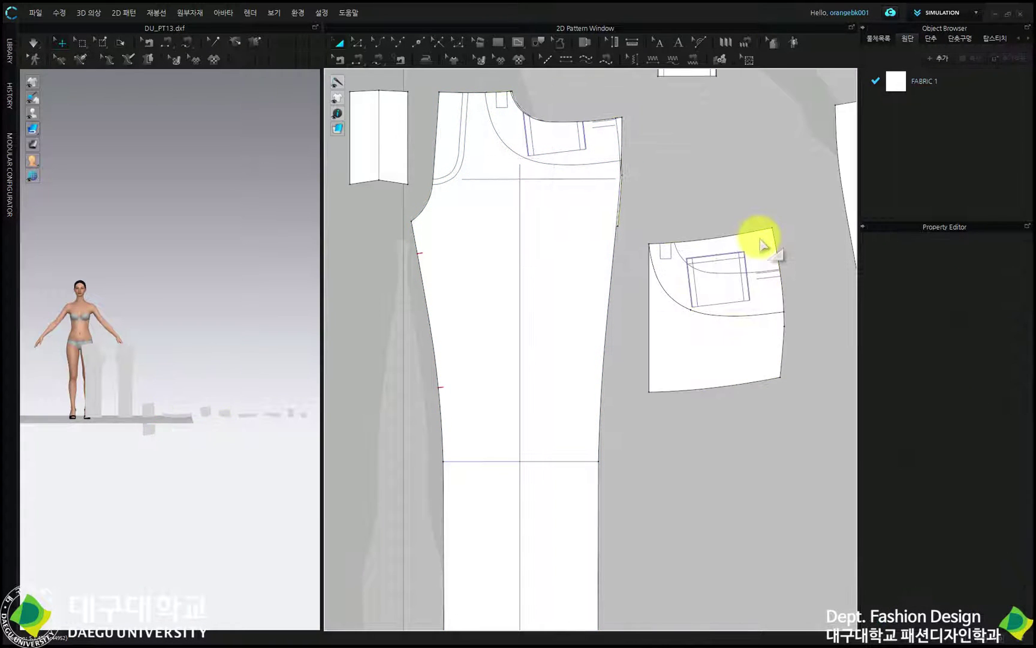
pyautogui.click(763, 244)
pyautogui.hotkey('ctrl', 'c')
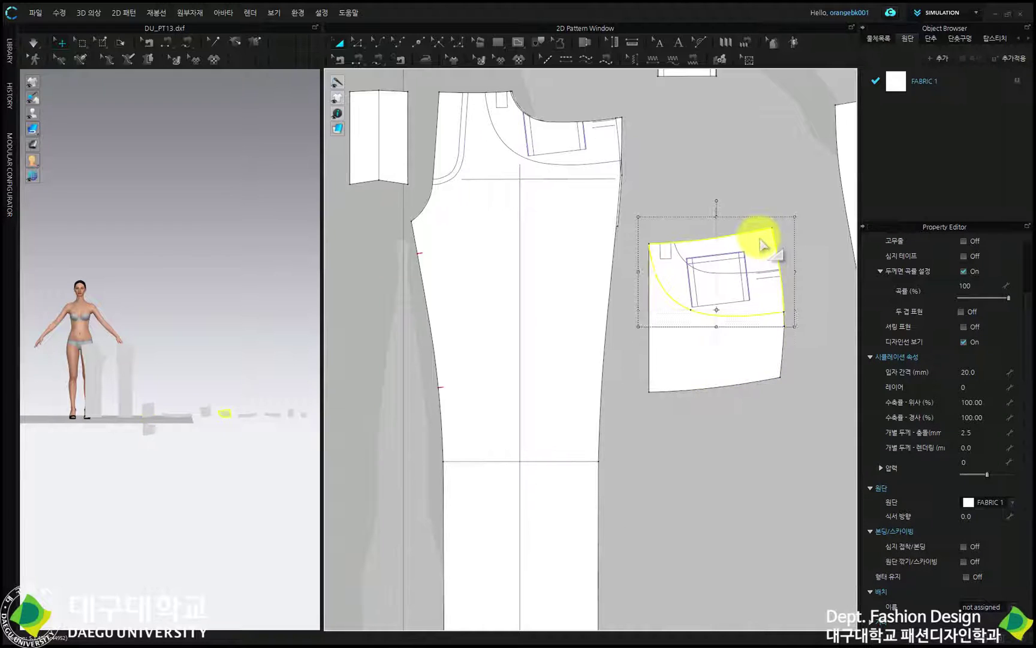
pyautogui.hotkey('ctrl', 'v')
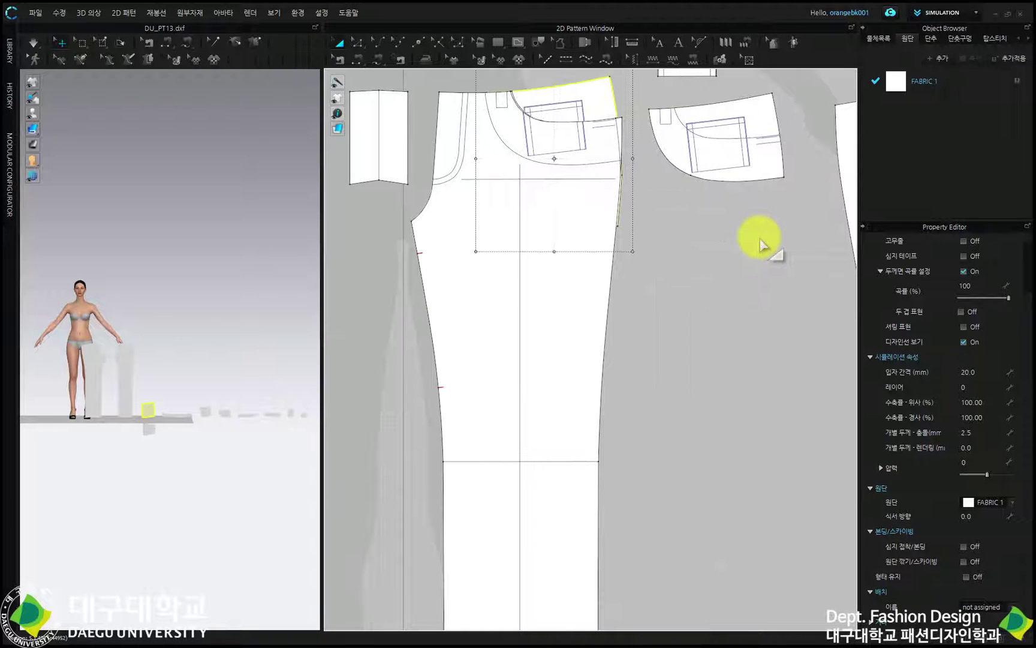
pyautogui.click(761, 245)
pyautogui.click(762, 245)
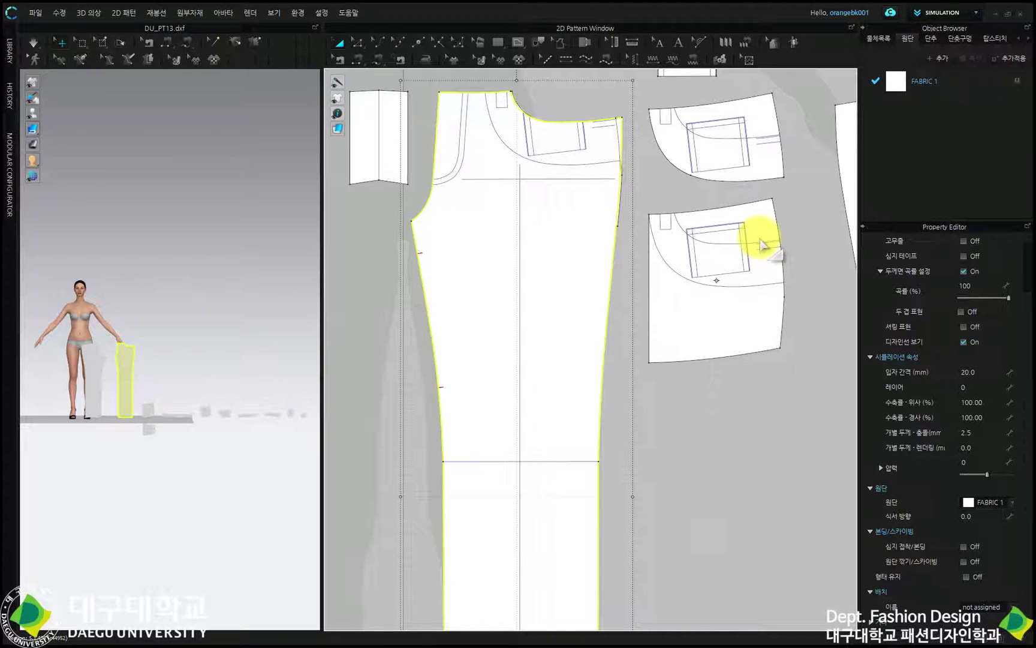
pyautogui.click(763, 234)
# Move the trimmed pocket bag off the front panel to below the full one, and delete both pocket bag pieces
pyautogui.moveTo(564, 188); pyautogui.dragTo(735, 495)
pyautogui.scroll(-2, 731, 440)
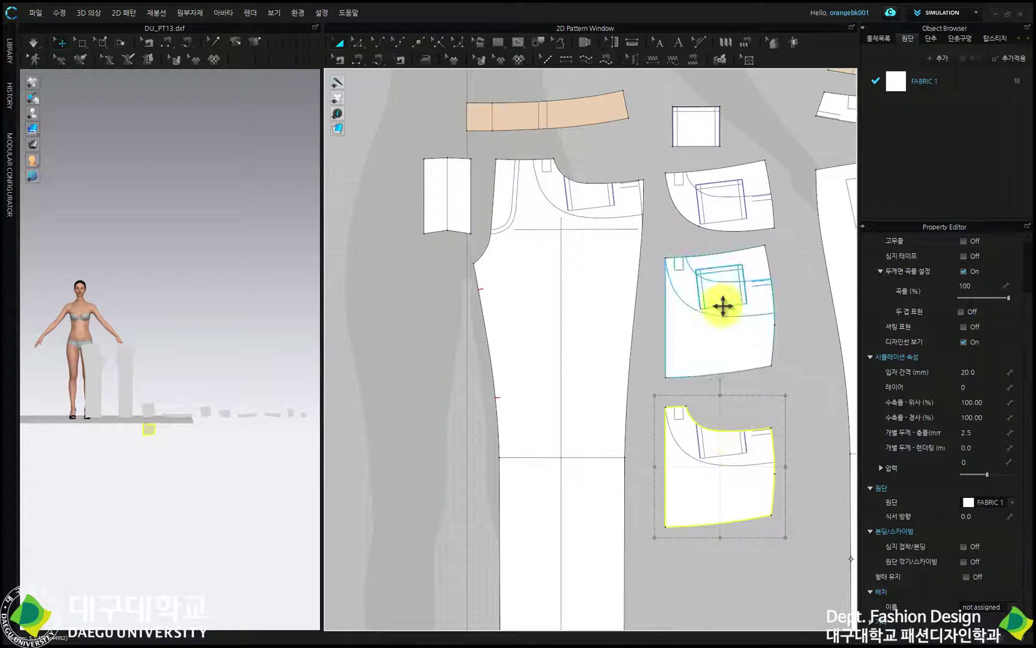
pyautogui.keyDown('shift'); pyautogui.click(726, 345); pyautogui.keyUp('shift')
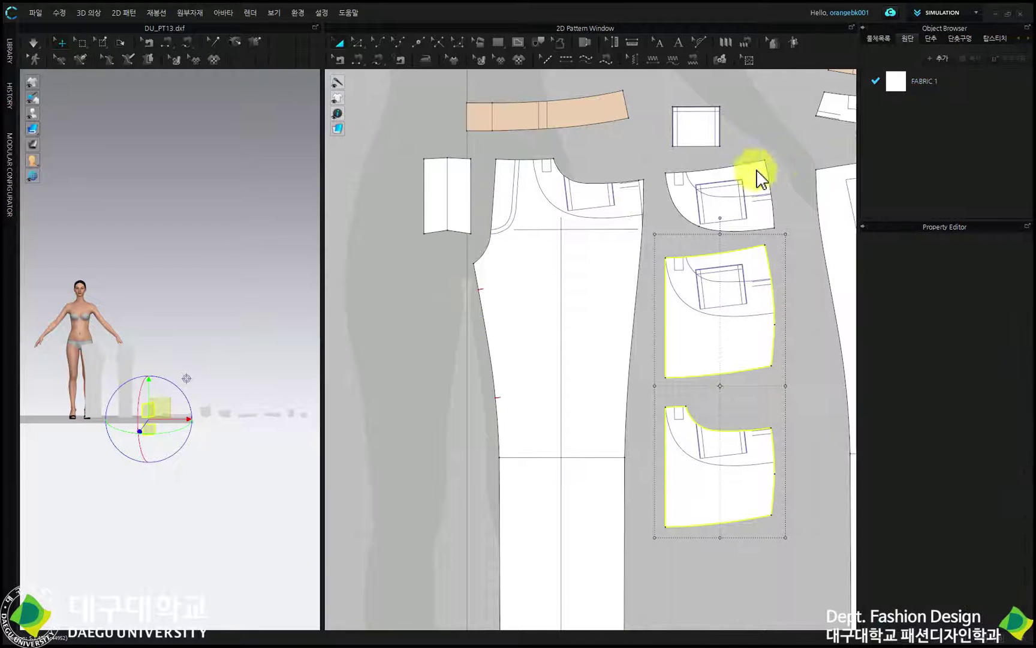
pyautogui.click(722, 215)
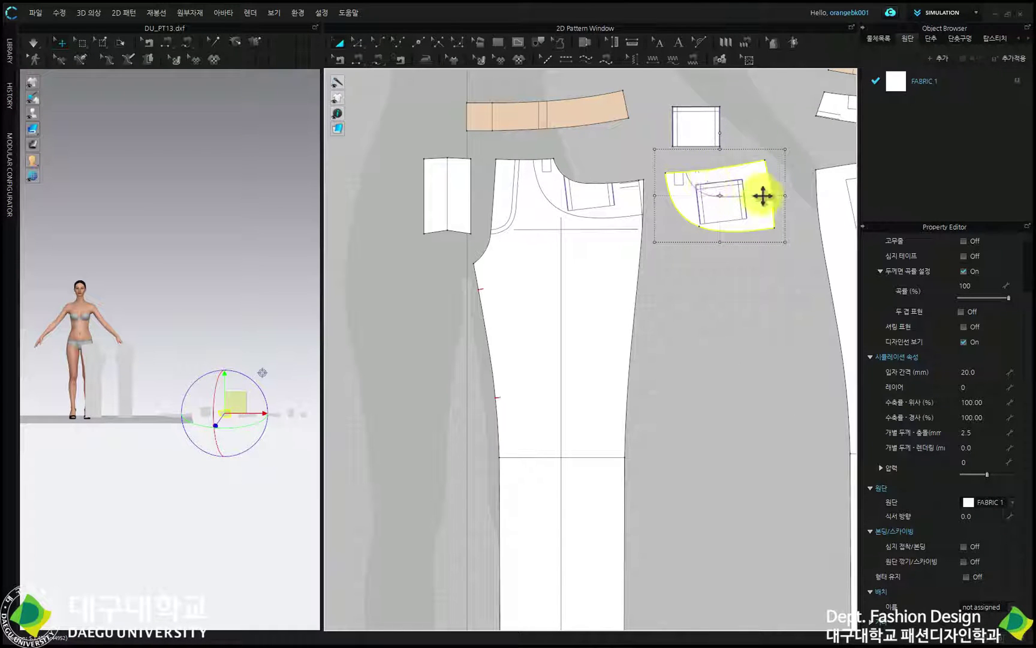
pyautogui.scroll(-1, 676, 199)
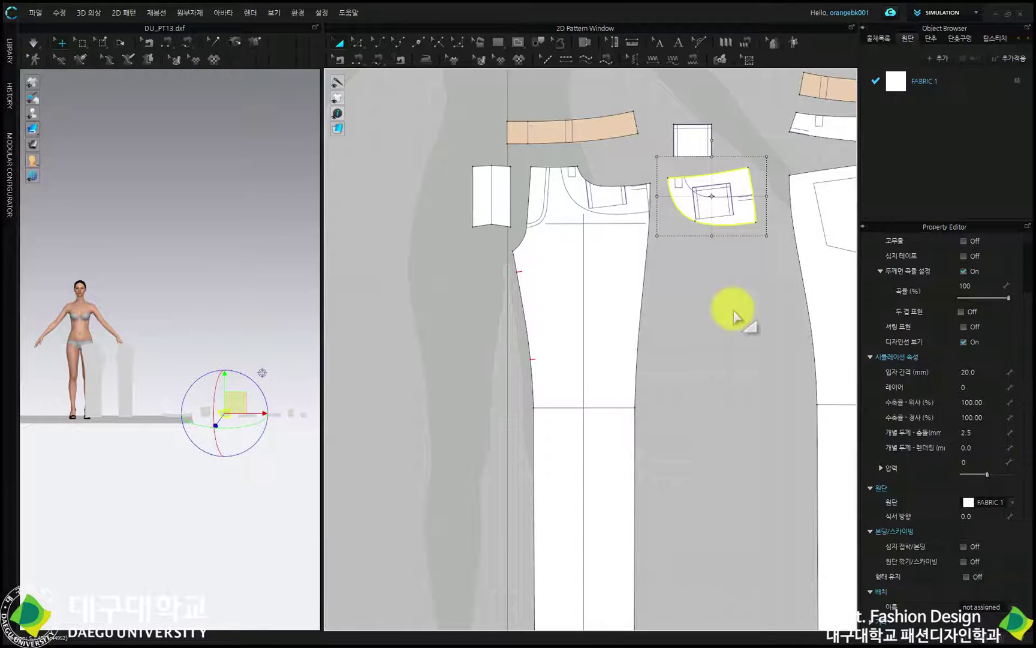
pyautogui.scroll(-3, 733, 316)
pyautogui.scroll(4, 585, 254)
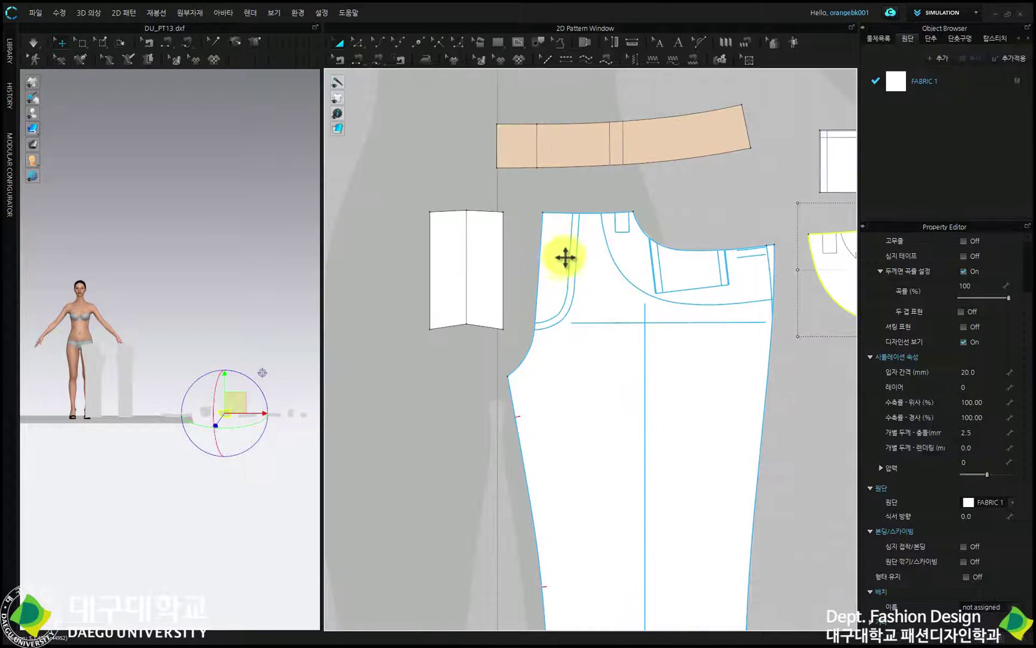
# Delete the folded fly piece beside the front panel
pyautogui.click(480, 244)
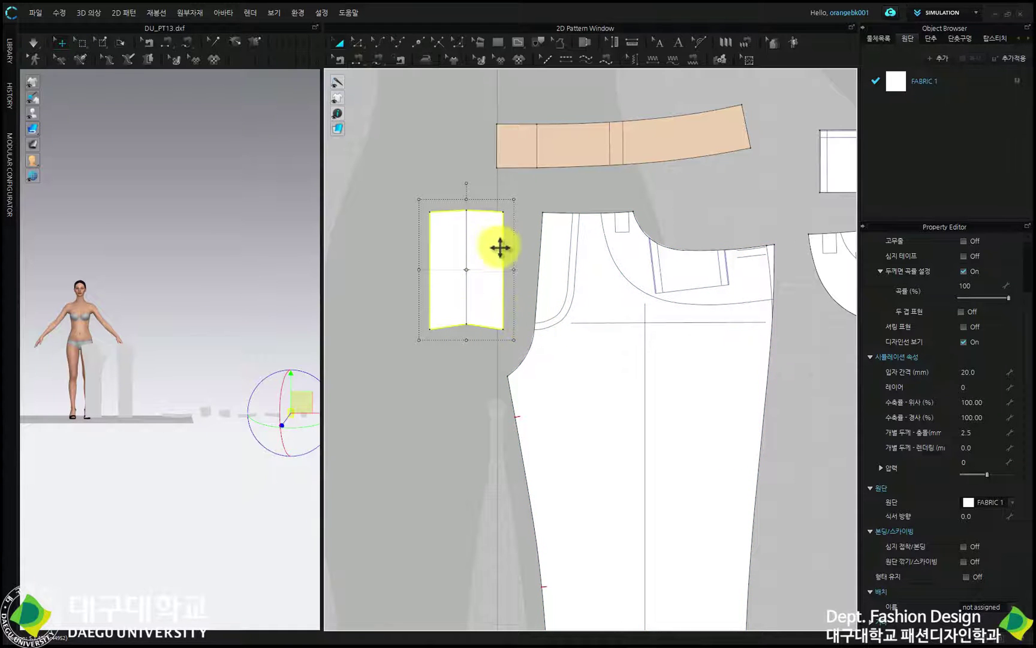
pyautogui.press('Delete')
pyautogui.scroll(-5, 520, 304)
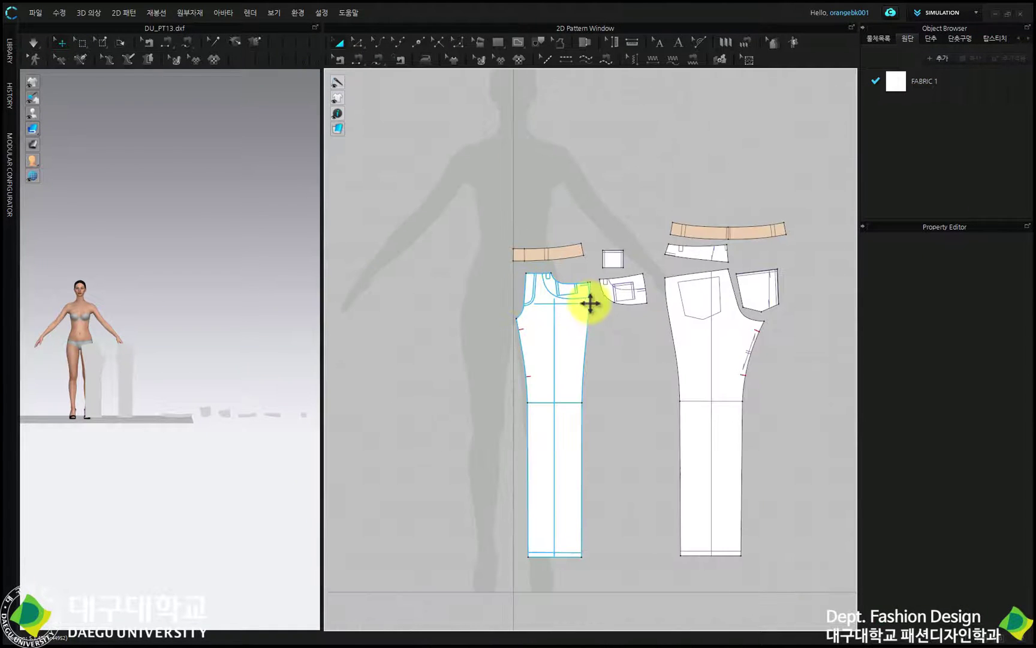
# Move the curved pocket facing onto the front panel so it fills the pocket opening
pyautogui.moveTo(689, 342); pyautogui.dragTo(596, 277, button='right')
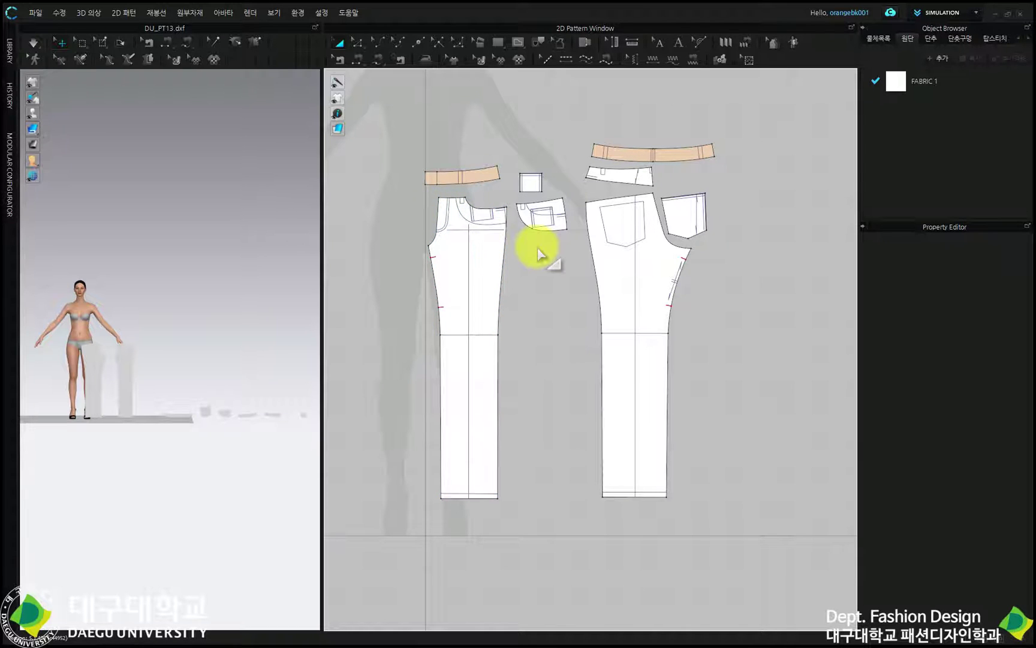
pyautogui.scroll(2, 538, 255)
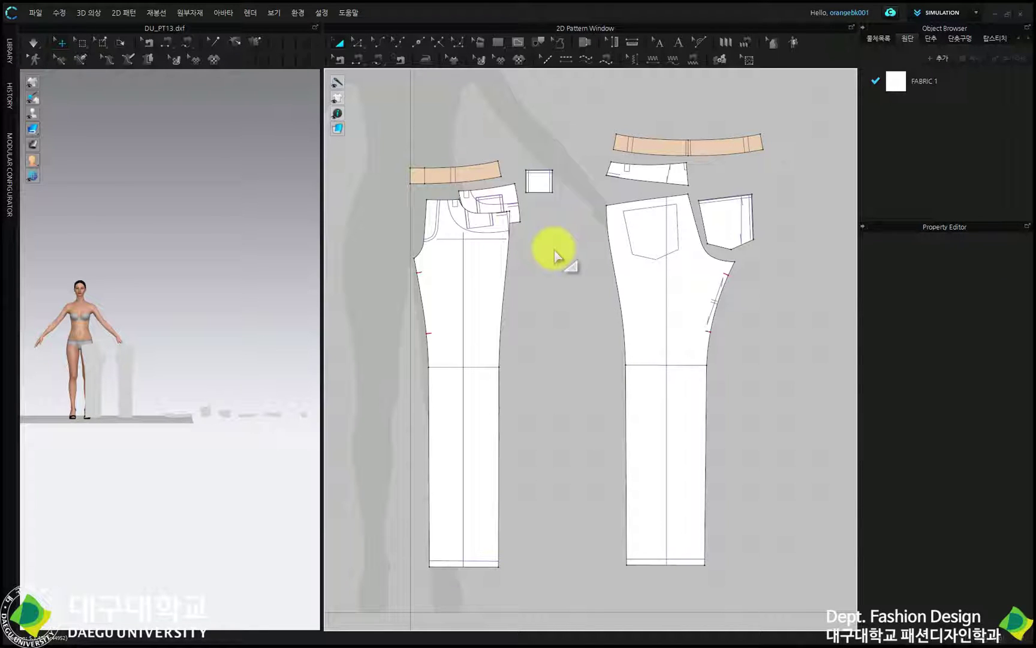
pyautogui.click(359, 59)
pyautogui.scroll(2, 532, 221)
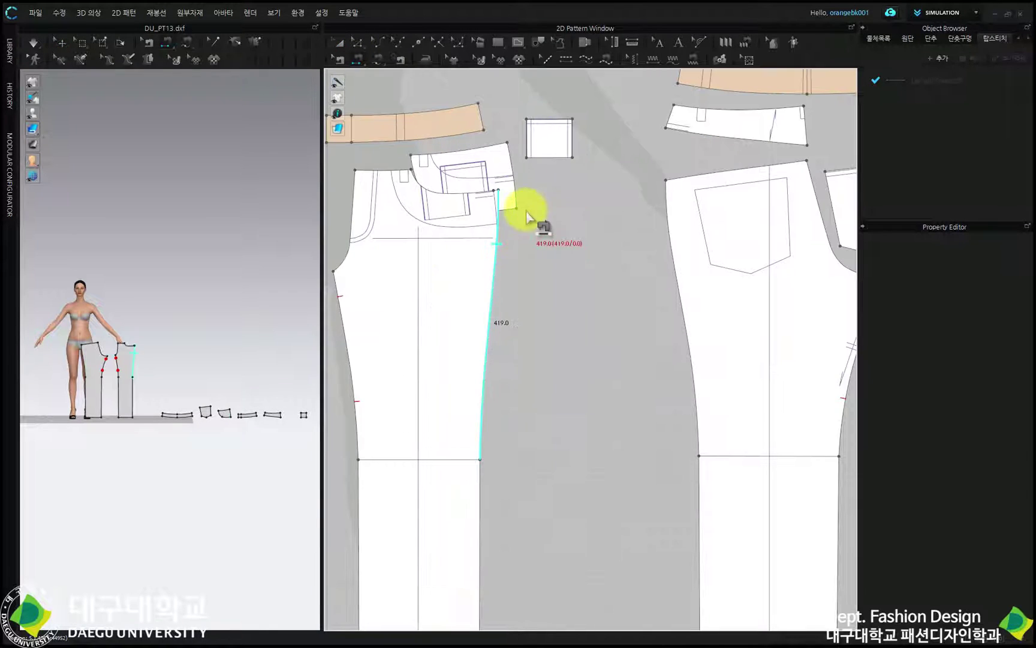
# Trace the curved pocket opening line on the pocket facing as an internal line
pyautogui.click(358, 43)
pyautogui.scroll(4, 530, 167)
pyautogui.scroll(-1, 427, 173)
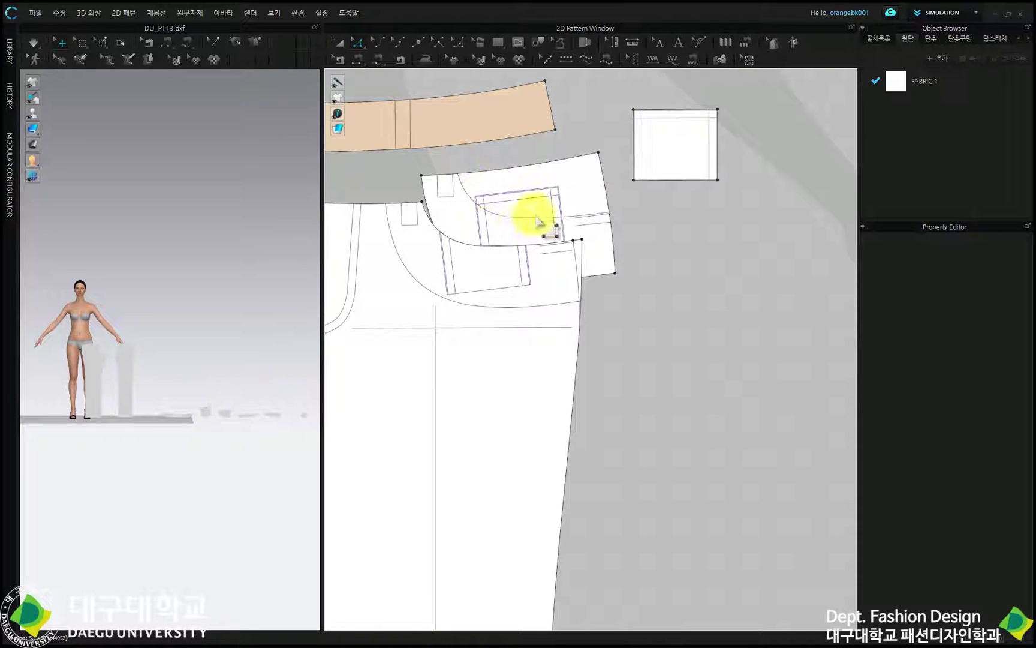
pyautogui.click(539, 42)
pyautogui.click(462, 186)
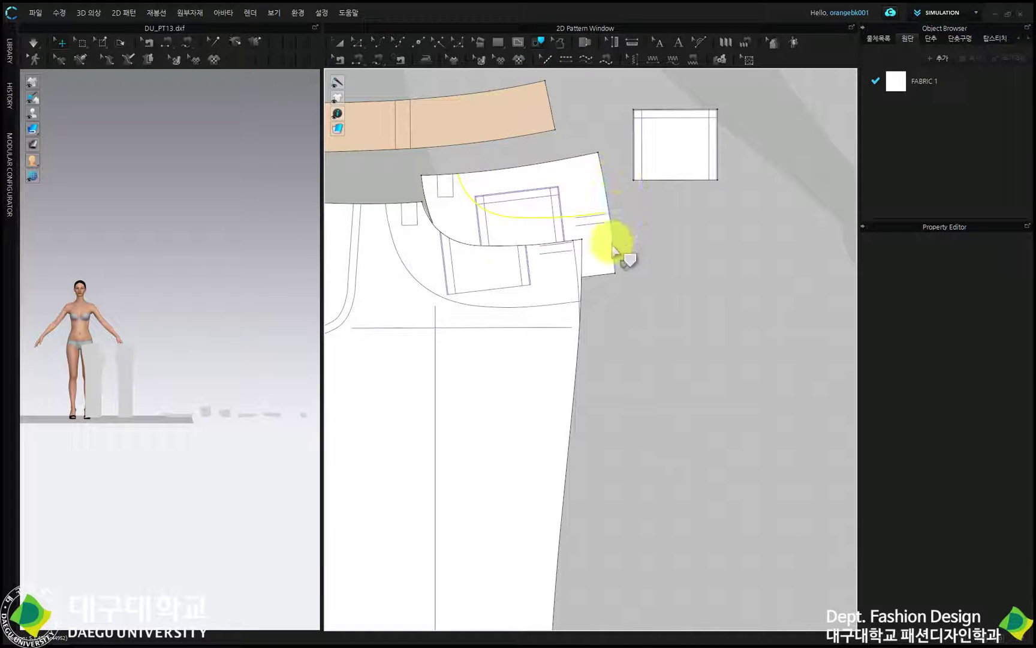
pyautogui.click(606, 227)
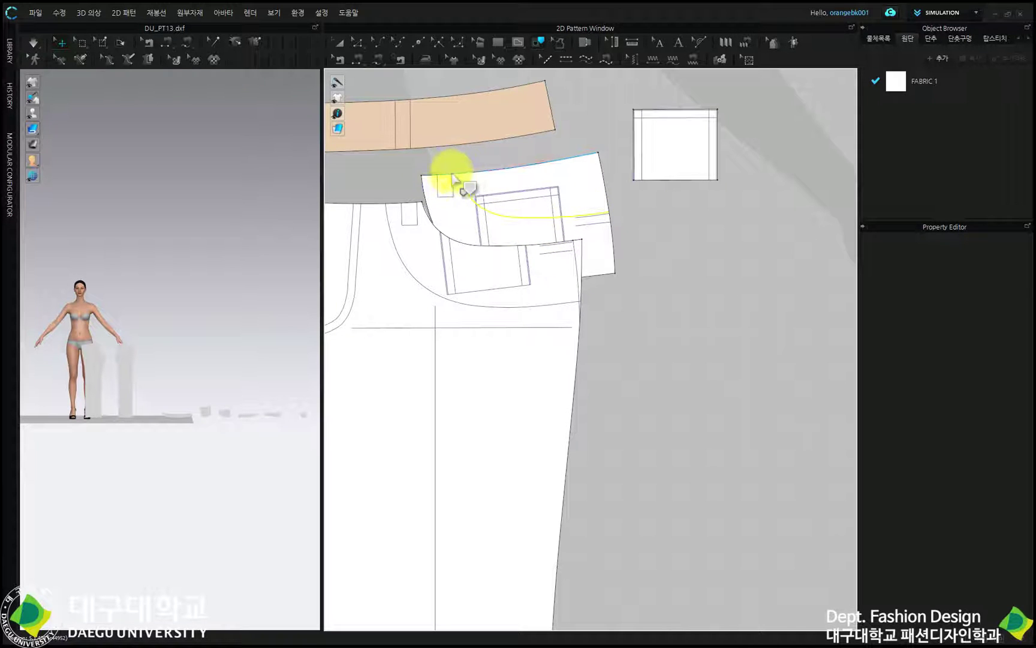
pyautogui.scroll(3, 526, 219)
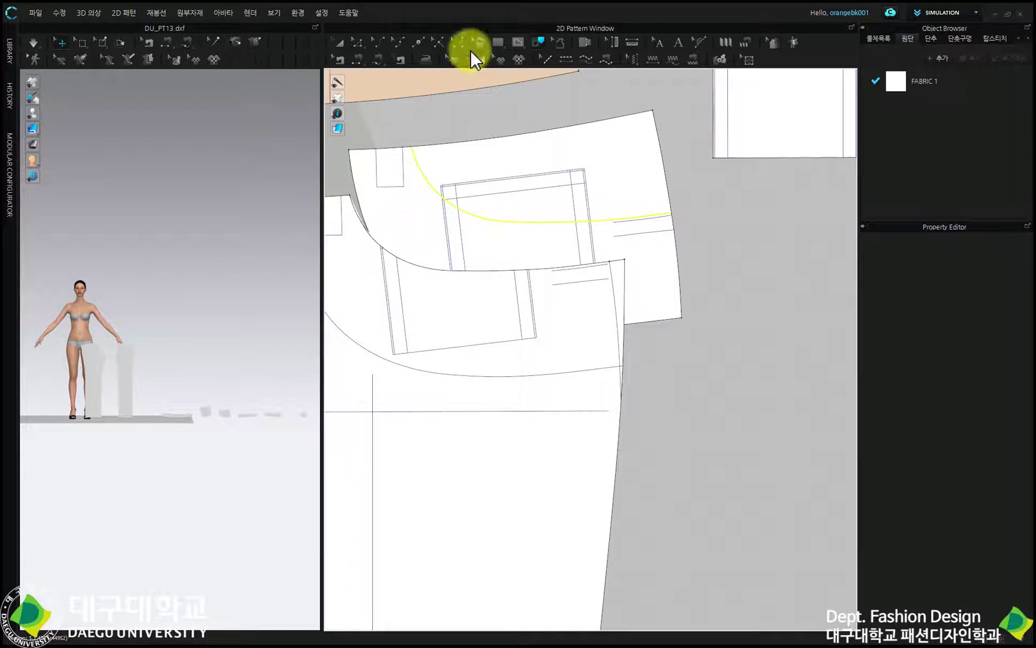
pyautogui.click(418, 43)
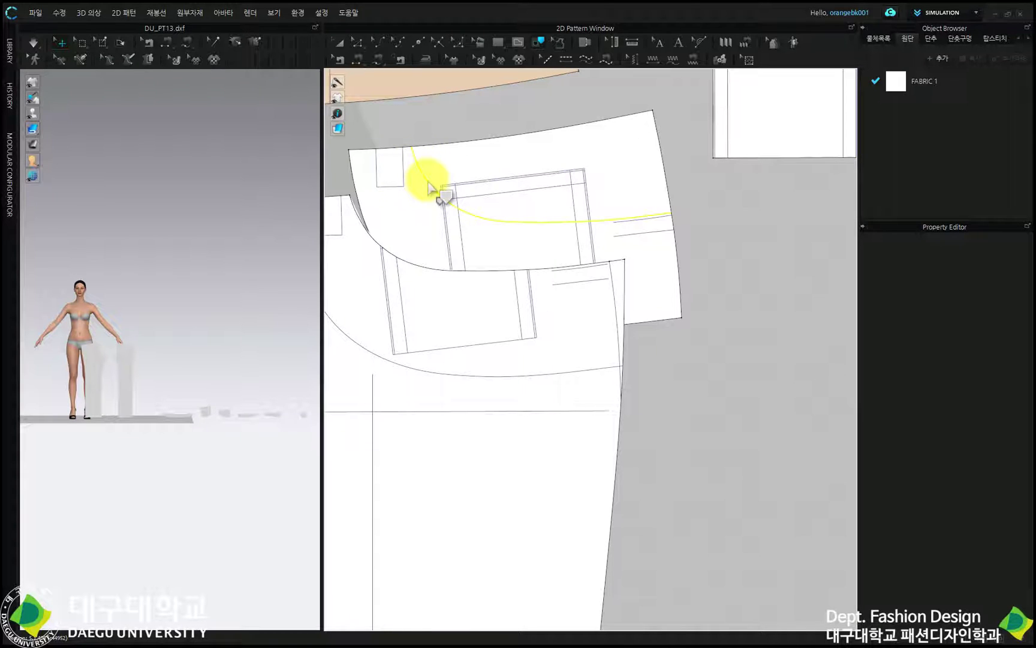
pyautogui.rightClick(427, 181)
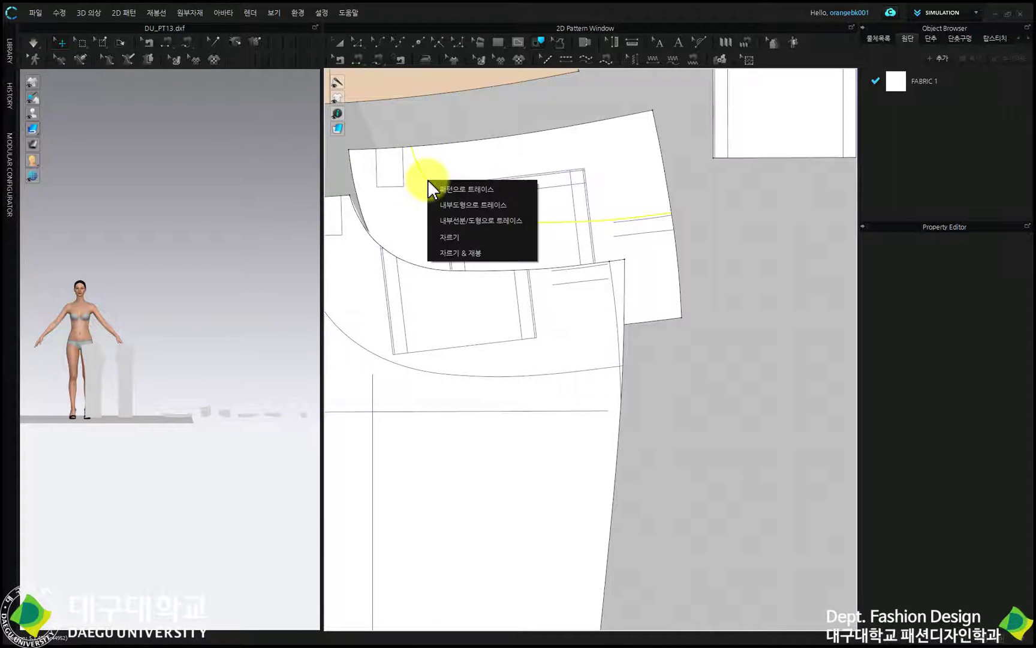
pyautogui.click(453, 221)
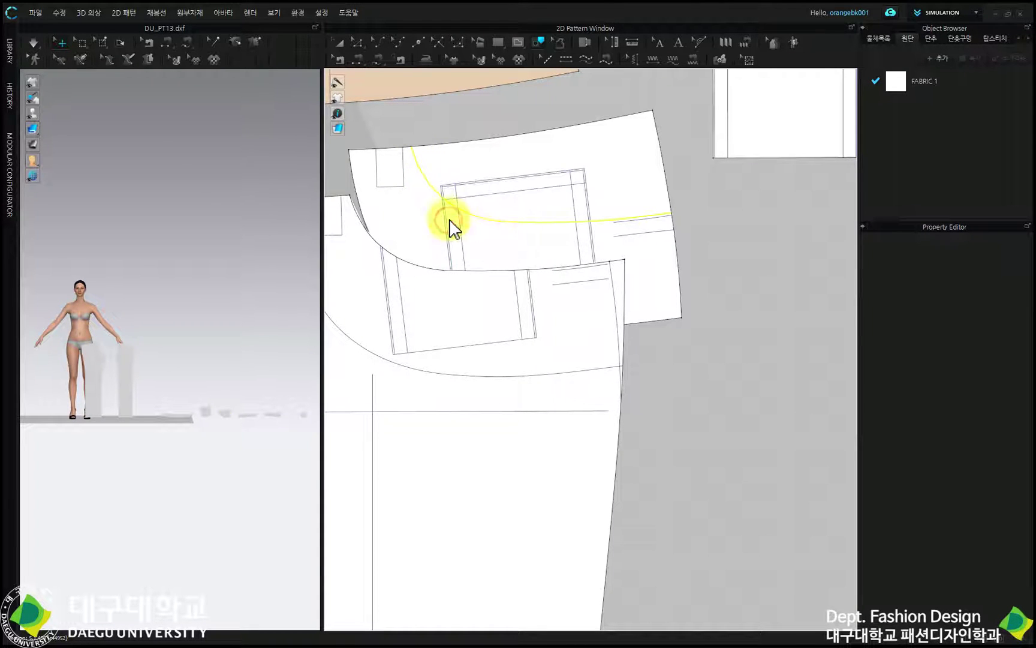
# Align the traced curve to the pocket facing's outline, adding points where it meets the waist and side edges
pyautogui.click(358, 42)
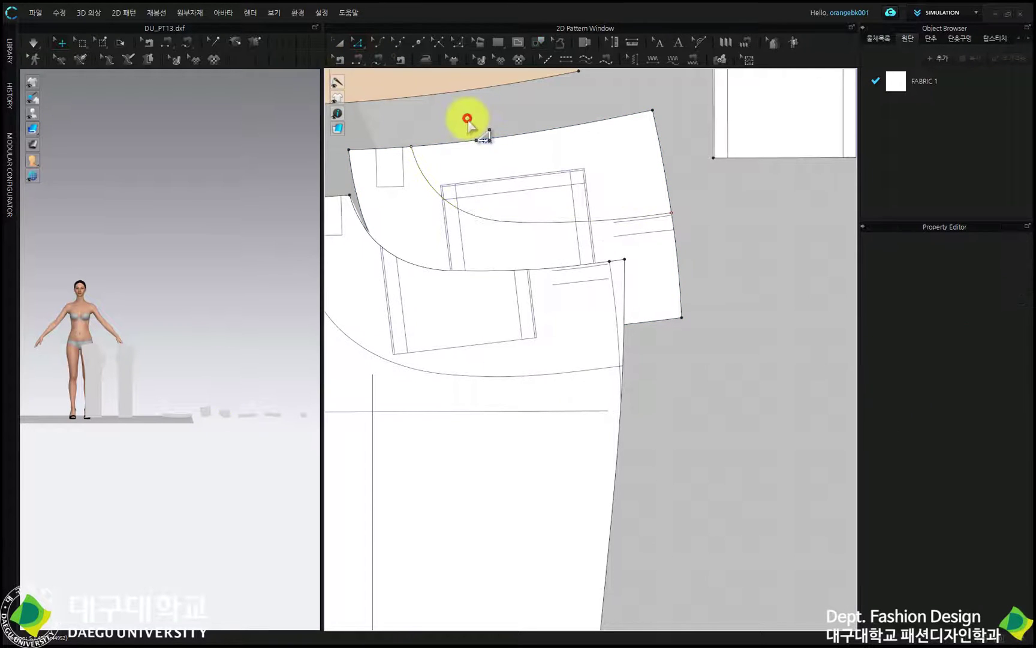
pyautogui.click(424, 175)
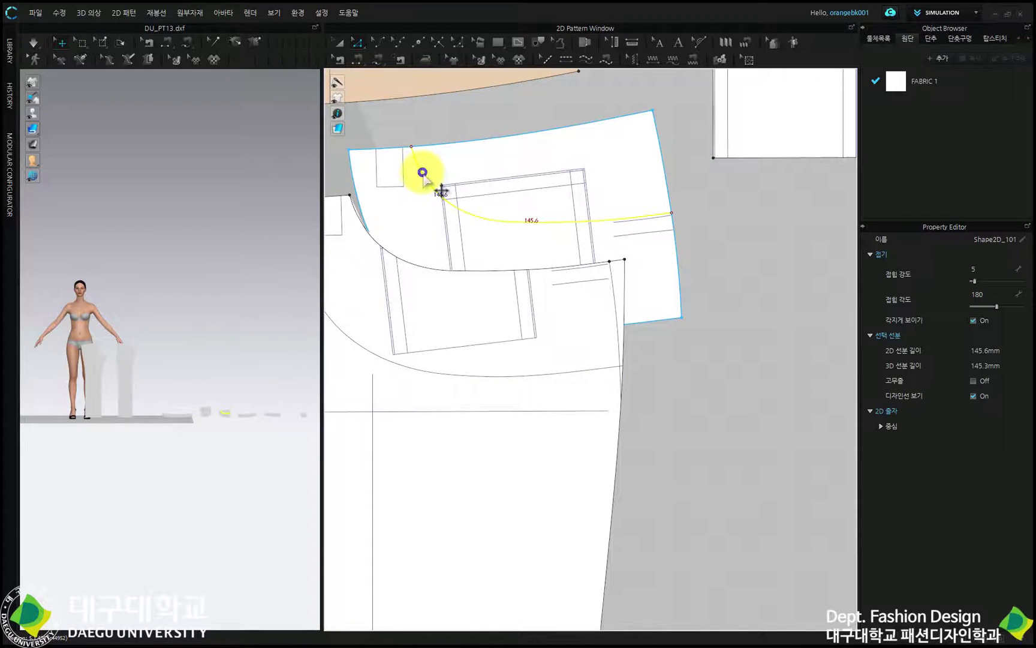
pyautogui.rightClick(424, 175)
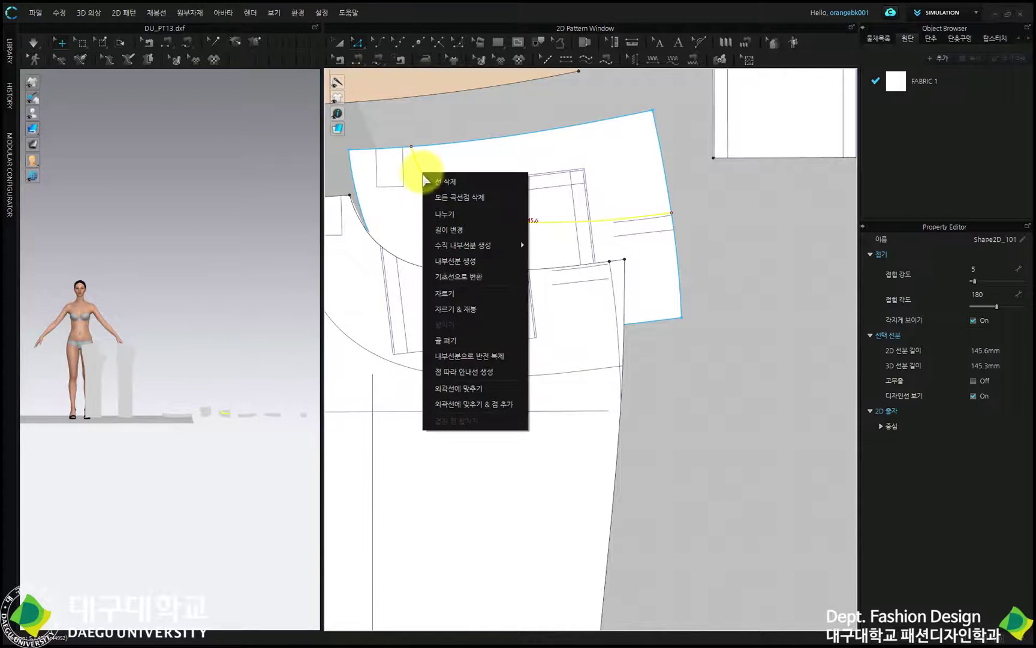
pyautogui.click(463, 401)
pyautogui.click(713, 238)
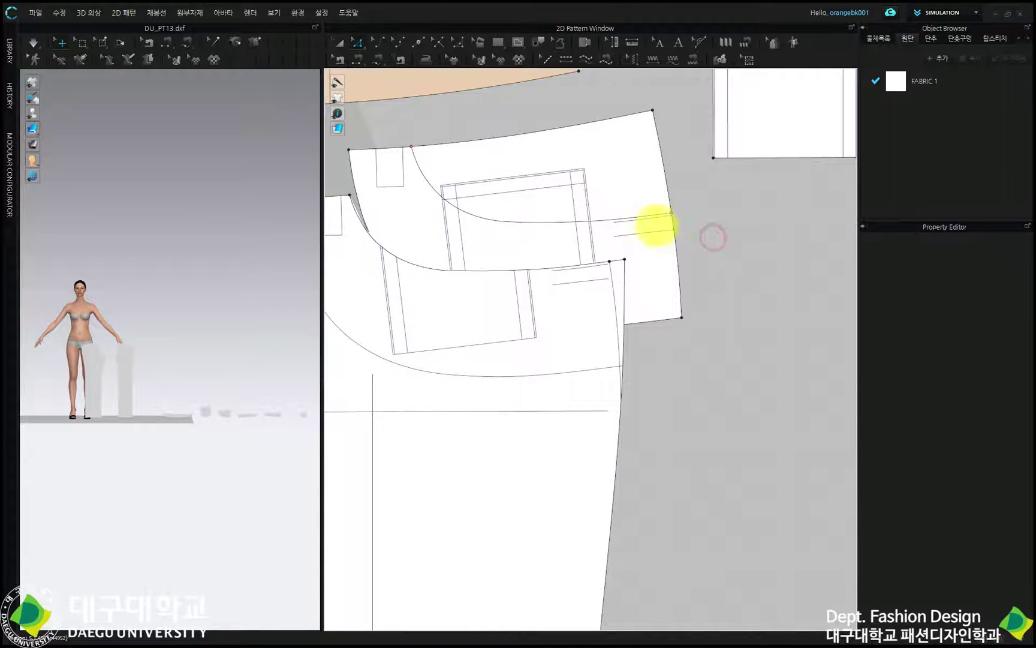
pyautogui.click(604, 223)
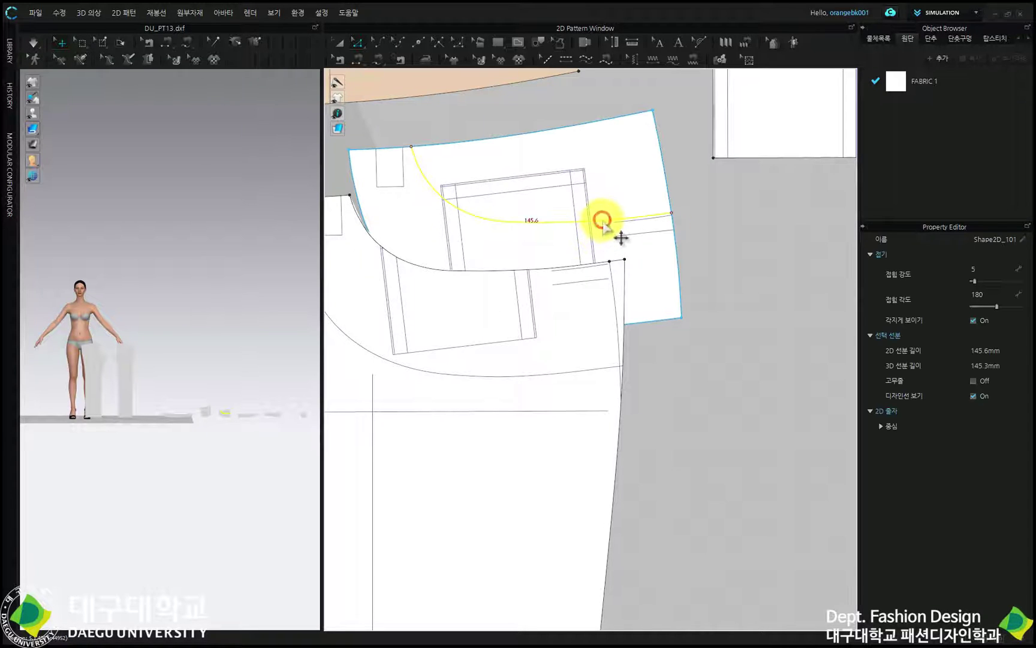
pyautogui.press('Escape')
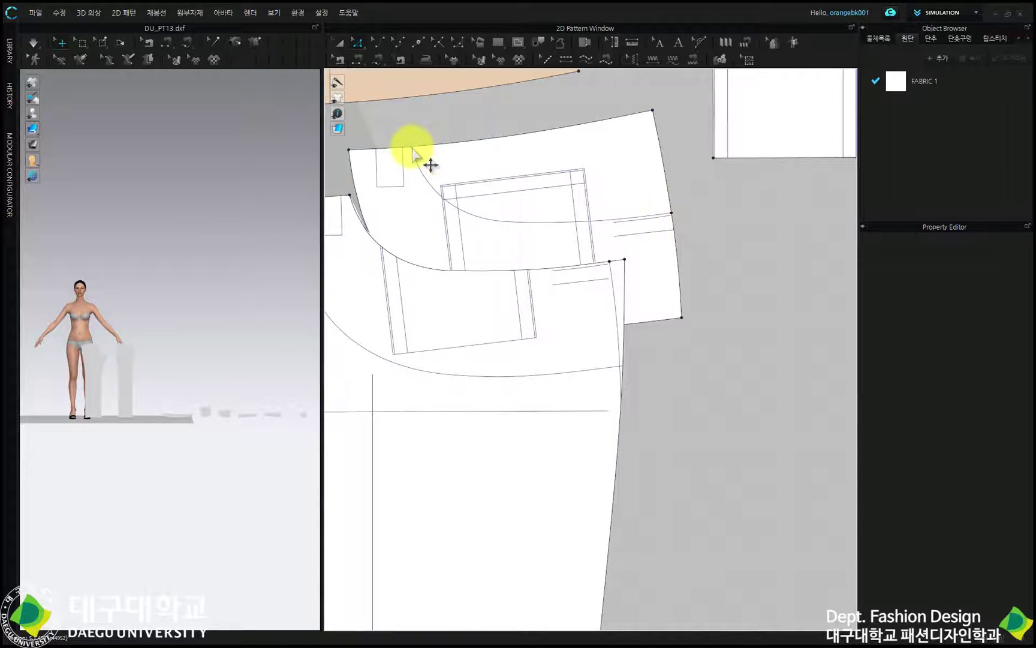
# Measure the combined side length of pocket facing and front panel above the knee, and that of back yoke and back panel
pyautogui.scroll(-5, 654, 225)
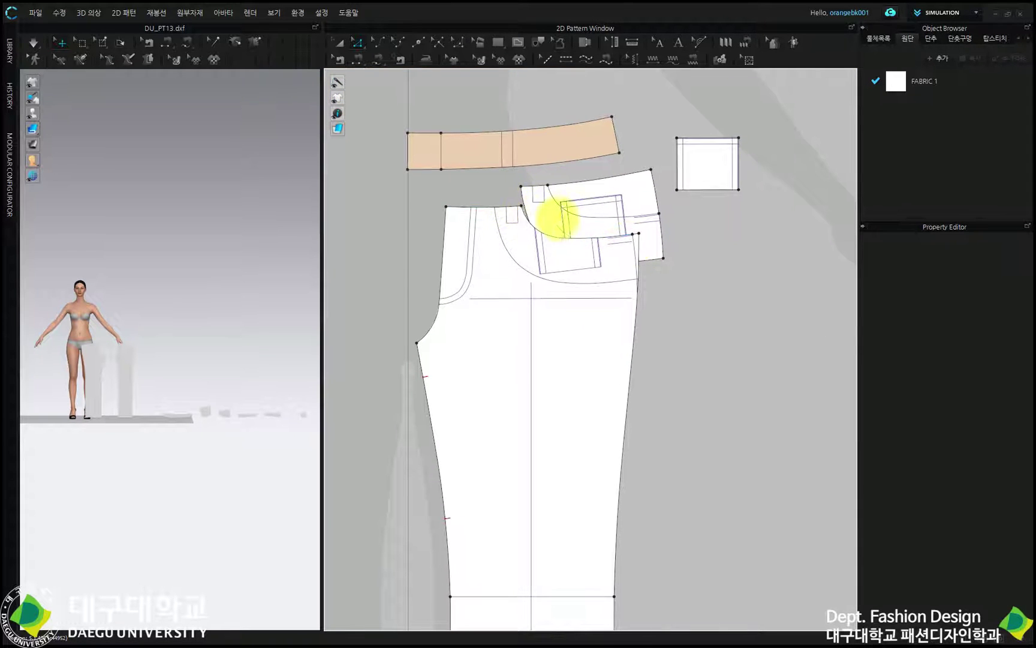
pyautogui.scroll(-2, 693, 335)
pyautogui.moveTo(689, 324); pyautogui.dragTo(569, 243, button='middle')
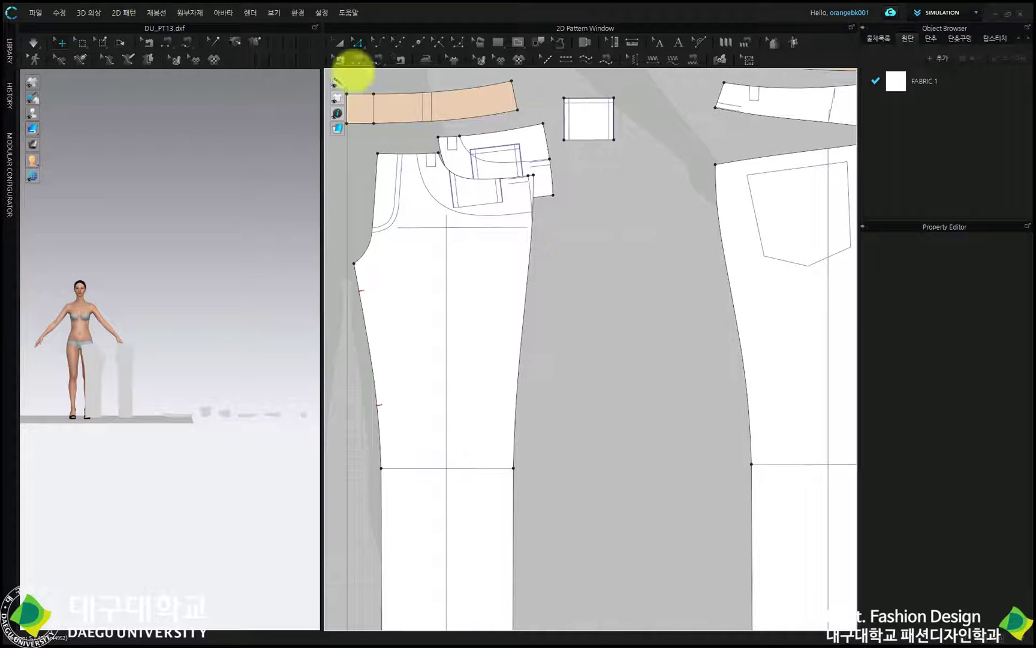
pyautogui.click(357, 43)
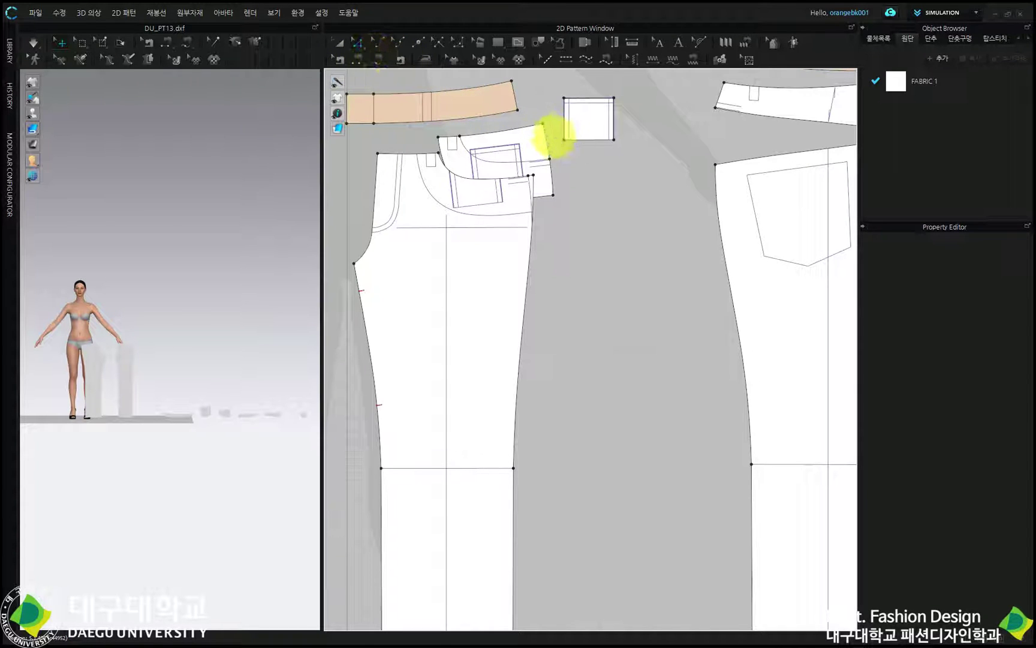
pyautogui.click(549, 144)
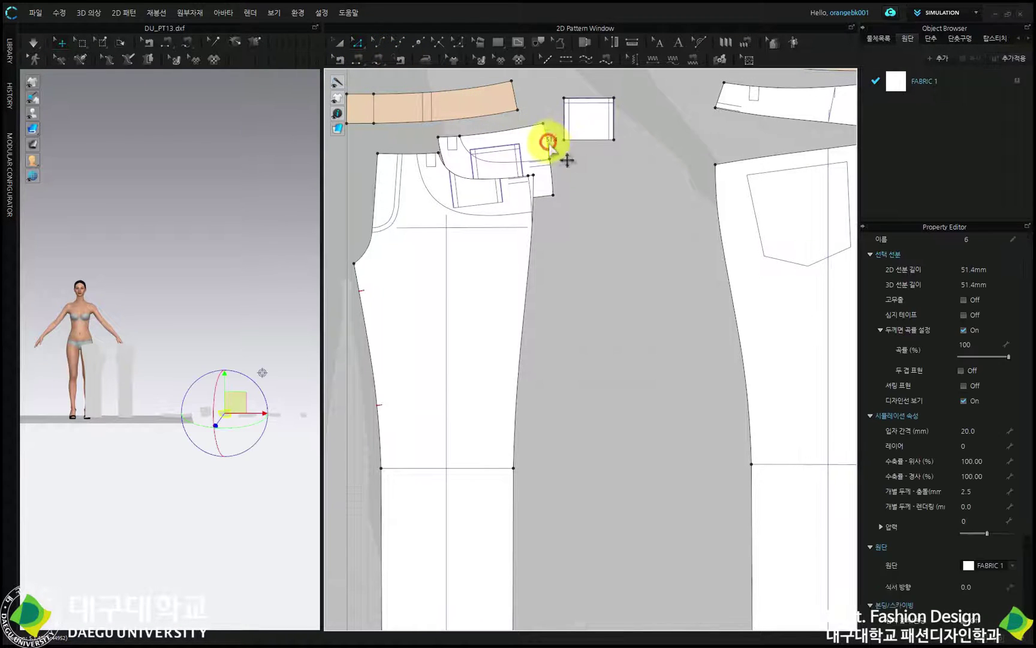
pyautogui.keyDown('shift'); pyautogui.click(534, 231); pyautogui.keyUp('shift')
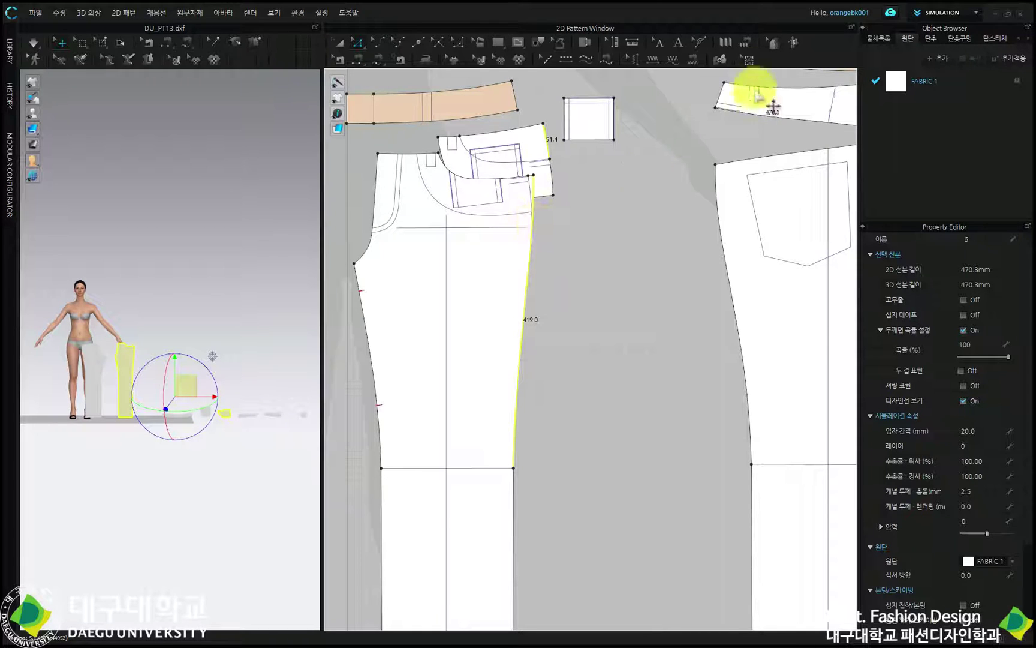
pyautogui.click(721, 96)
pyautogui.keyDown('shift'); pyautogui.click(720, 210); pyautogui.keyUp('shift')
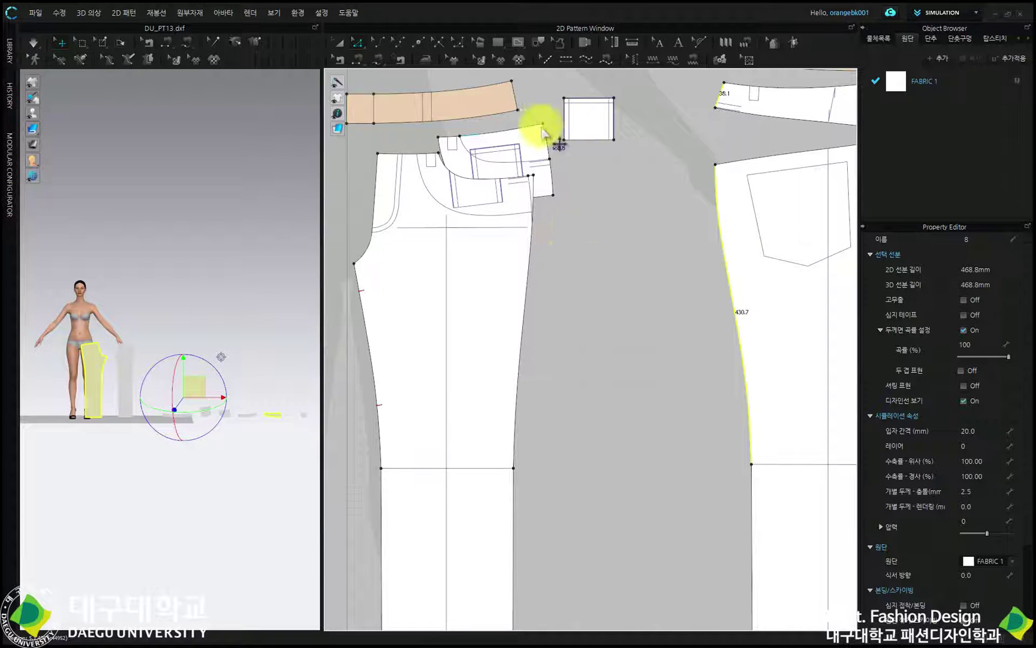
# Display the segment lengths on all pattern pieces and check the side edges of the pocket facing, back yoke and front panel
pyautogui.moveTo(392, 117)
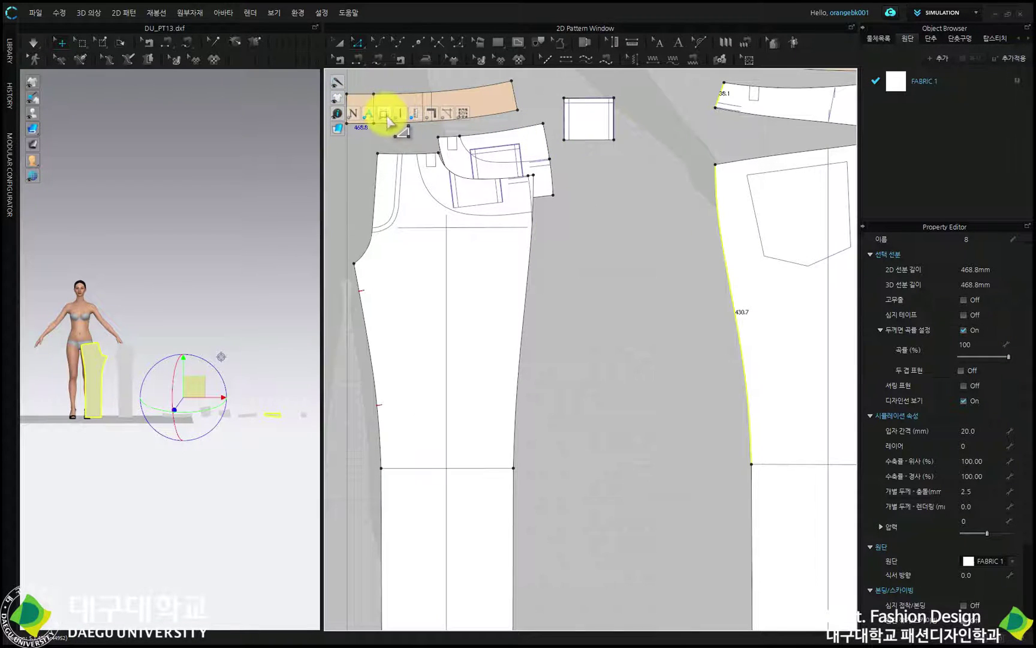
pyautogui.click(547, 139)
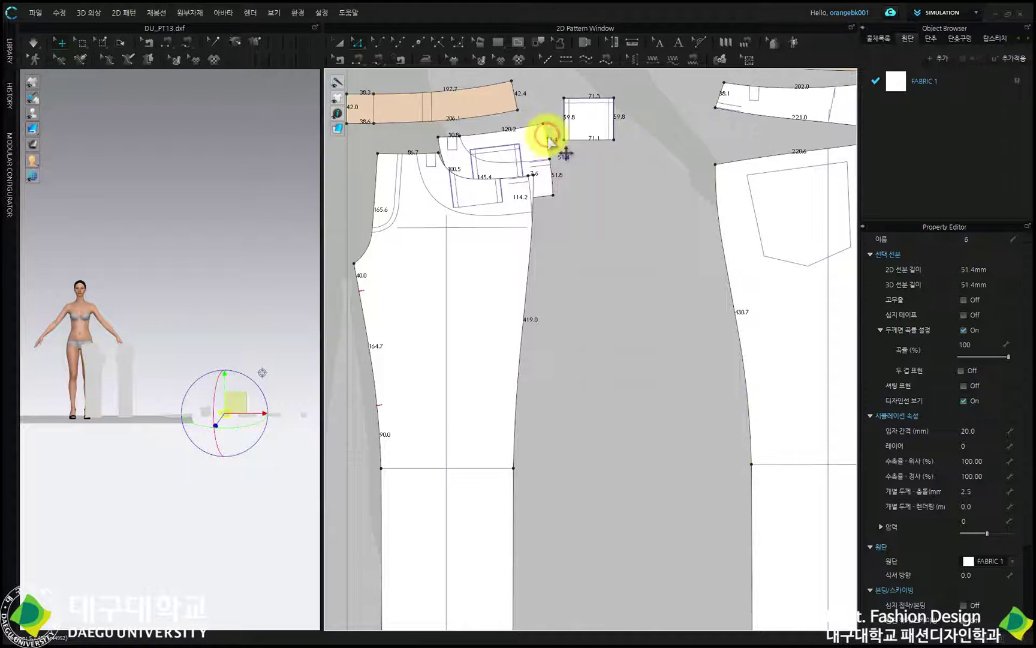
pyautogui.click(720, 94)
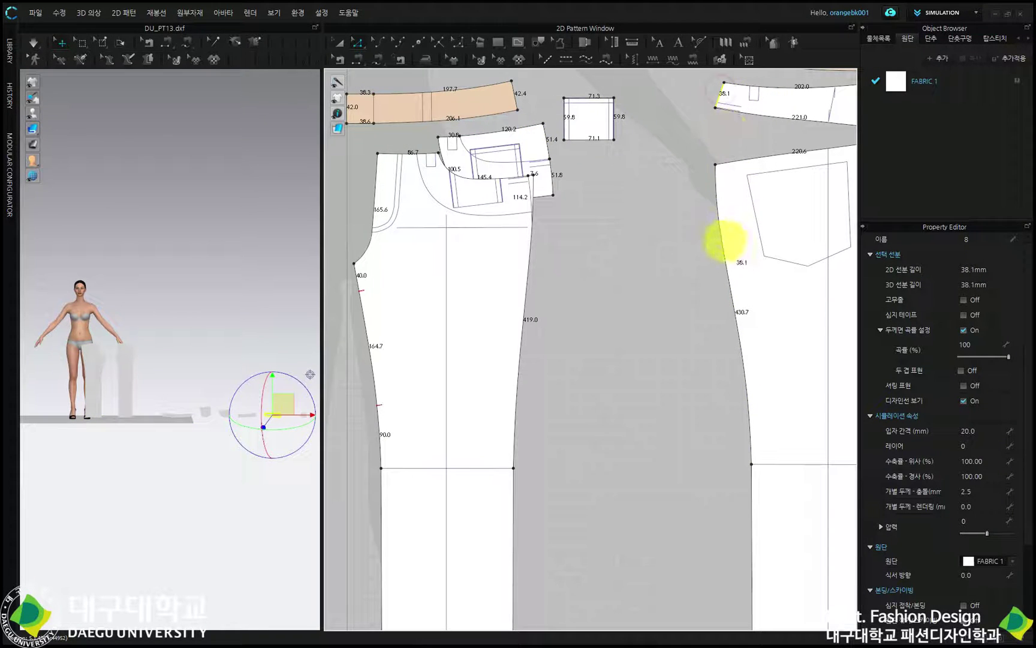
pyautogui.click(528, 301)
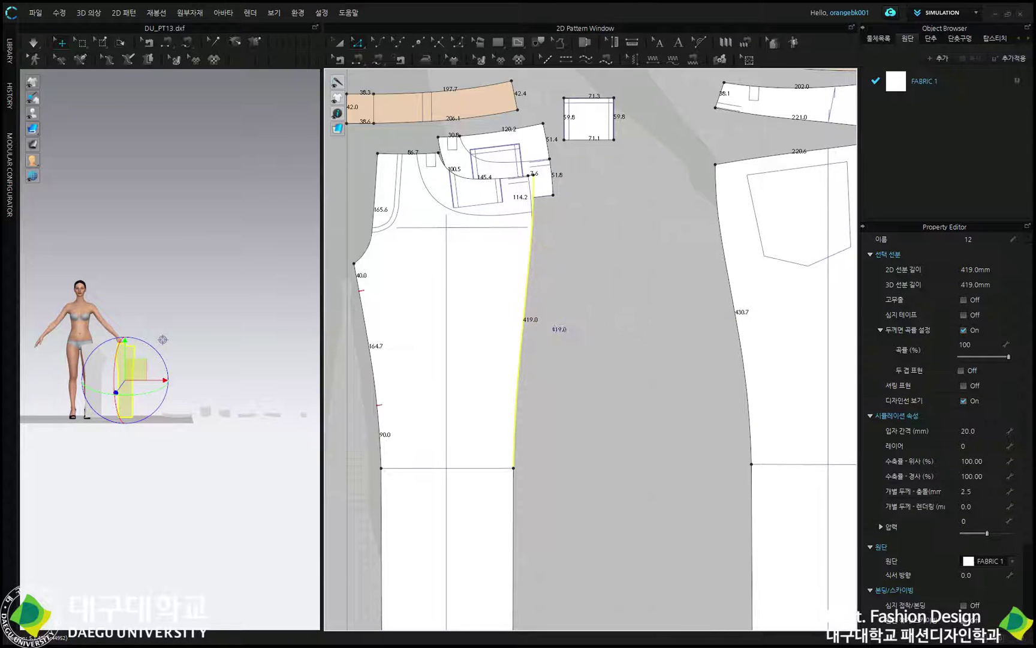
# Sew the pocket facing and front panel side edges above the knee to the back yoke and back panel with M:N segment sewing
pyautogui.click(358, 61)
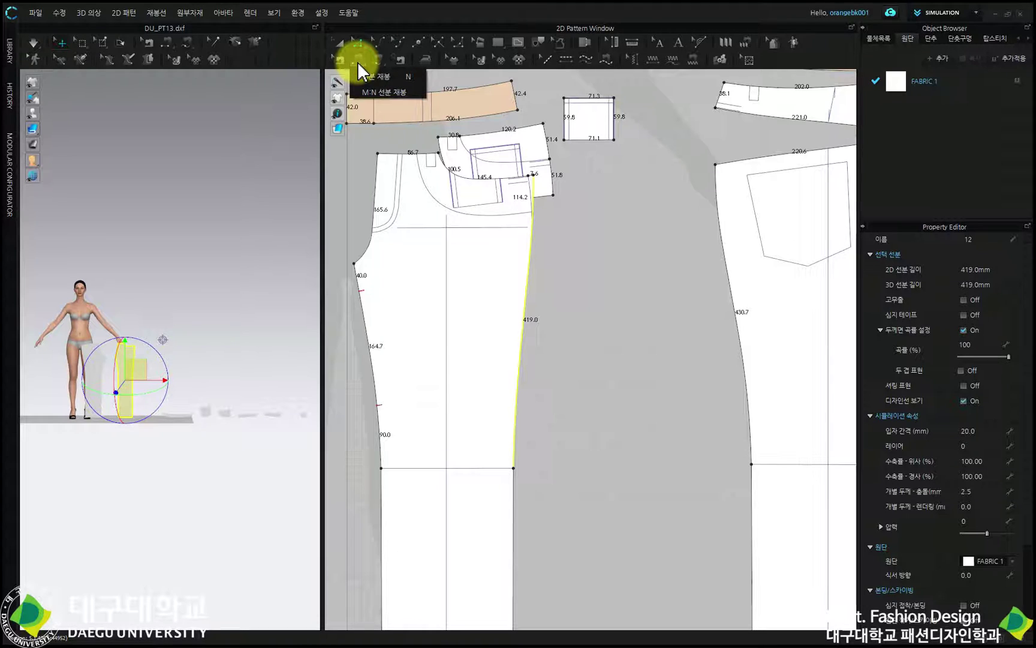
pyautogui.click(378, 91)
pyautogui.click(377, 97)
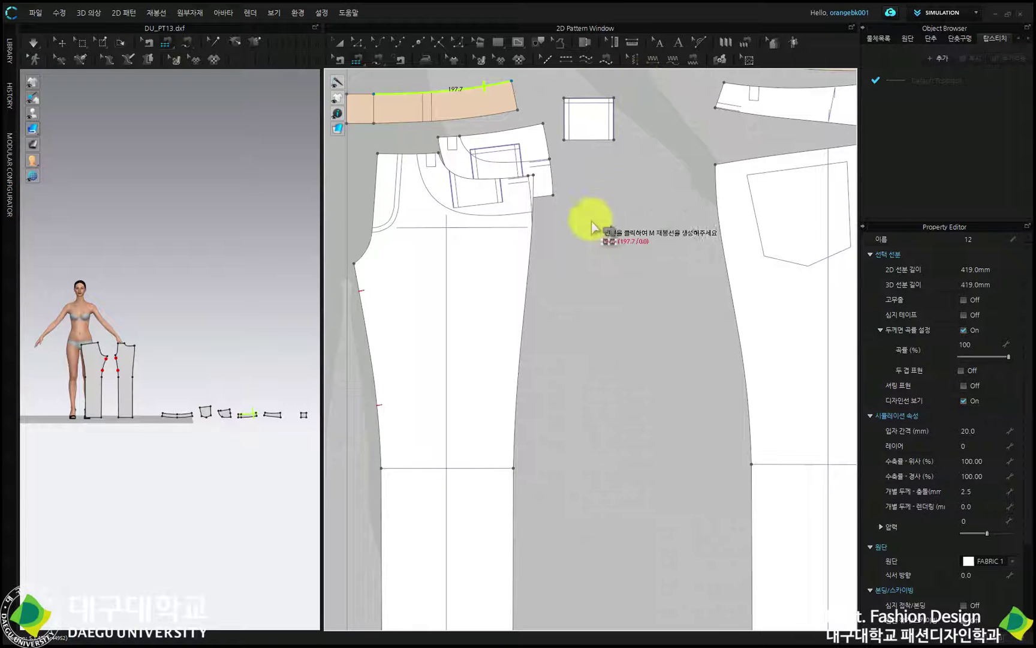
pyautogui.press('Escape')
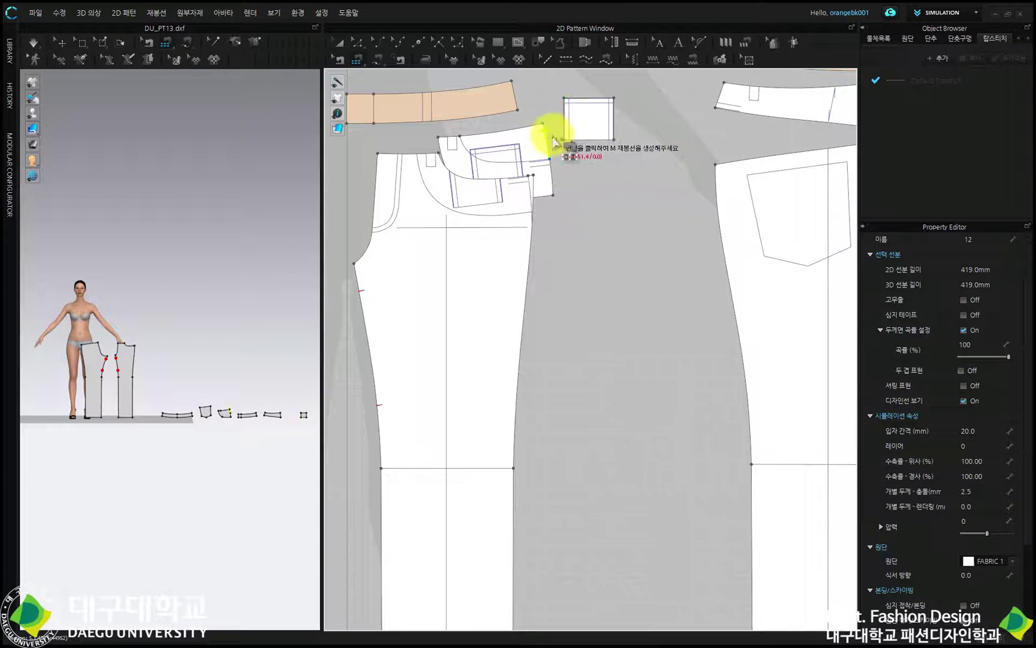
pyautogui.click(549, 139)
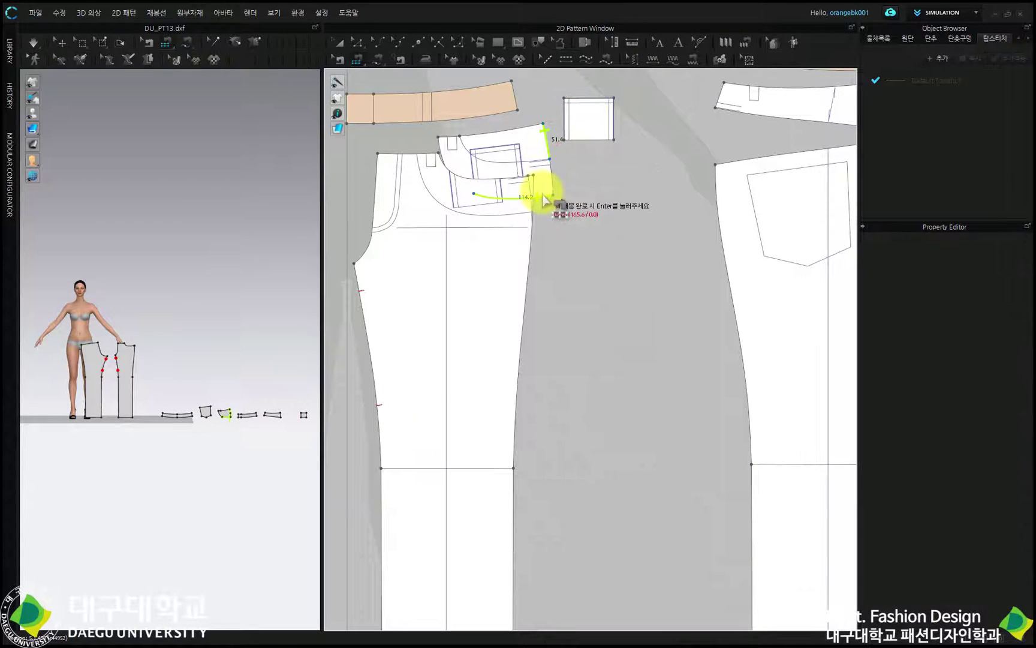
pyautogui.click(535, 186)
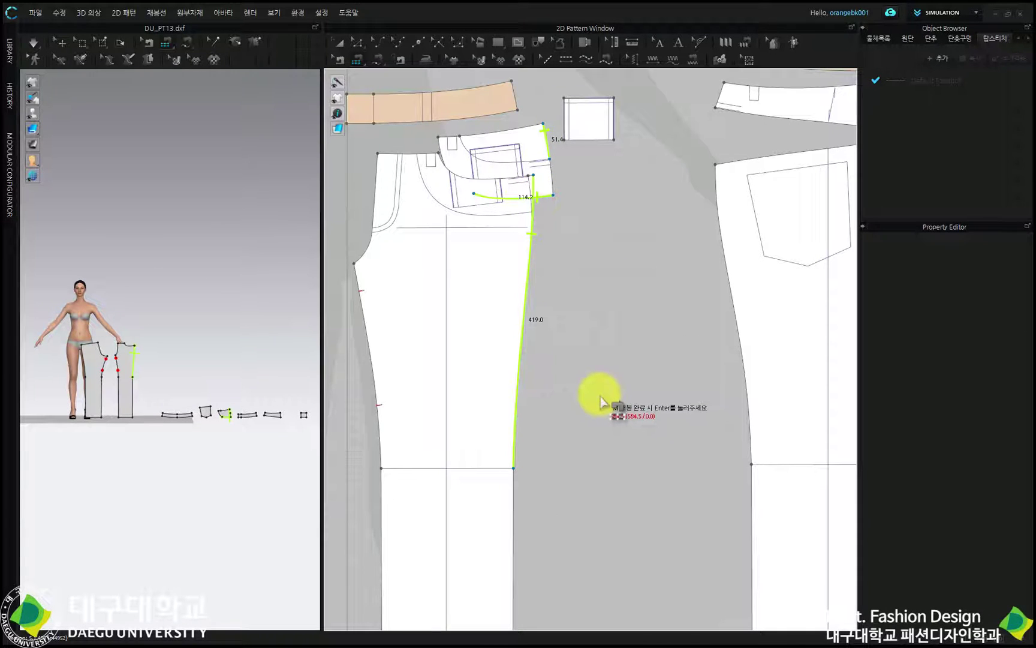
pyautogui.press('Return')
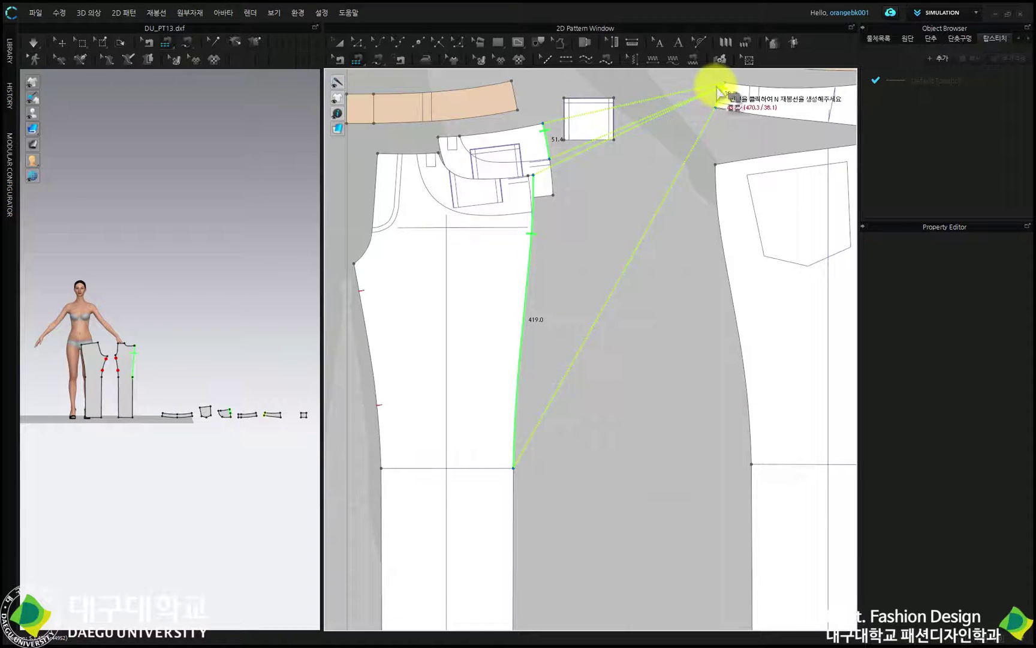
pyautogui.click(715, 85)
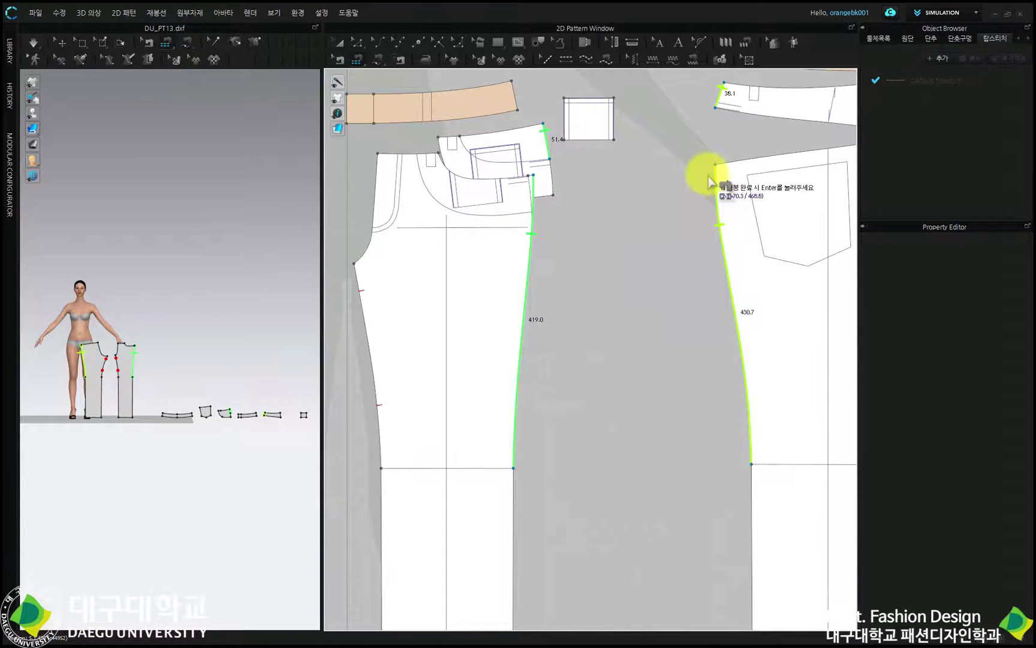
pyautogui.press('Return')
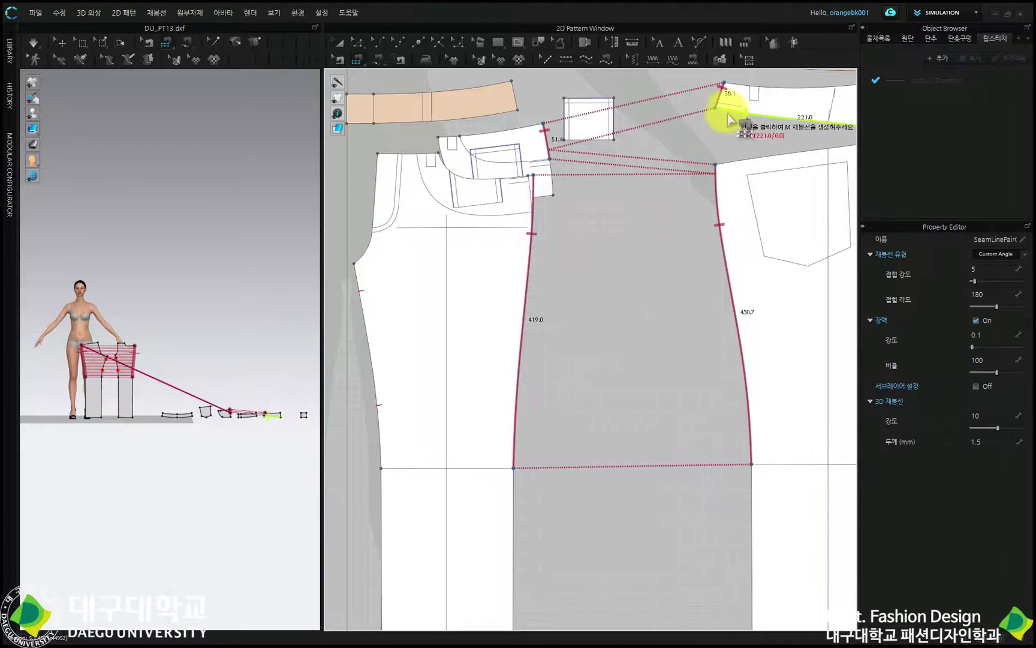
pyautogui.click(726, 291)
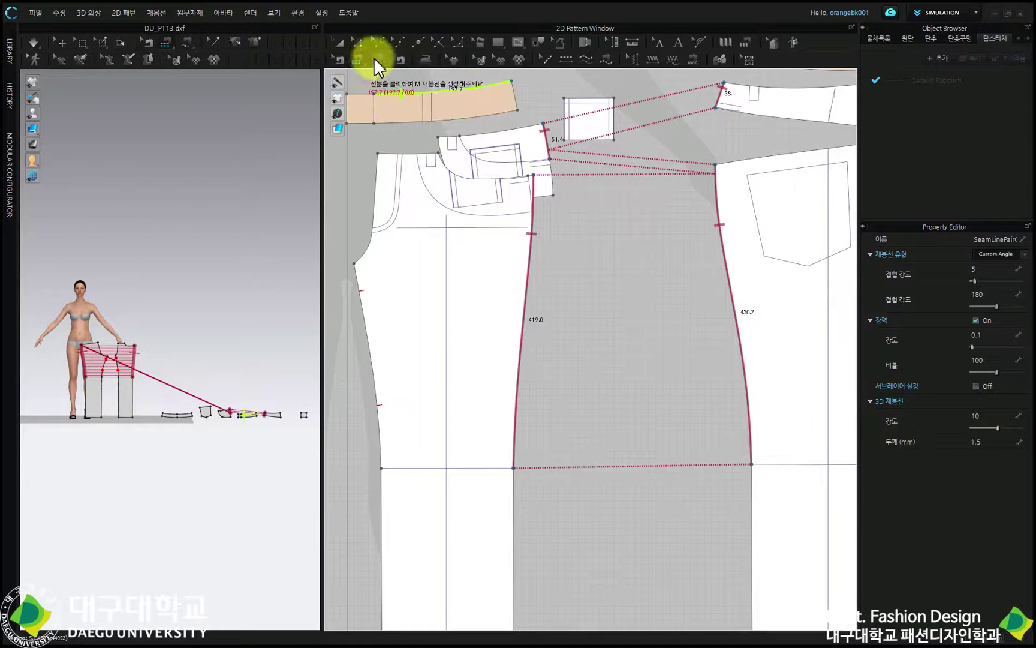
# Free-sew the pocket facing's lower side edge to the upper part of the front panel's side edge over 51.8 mm
pyautogui.click(378, 60)
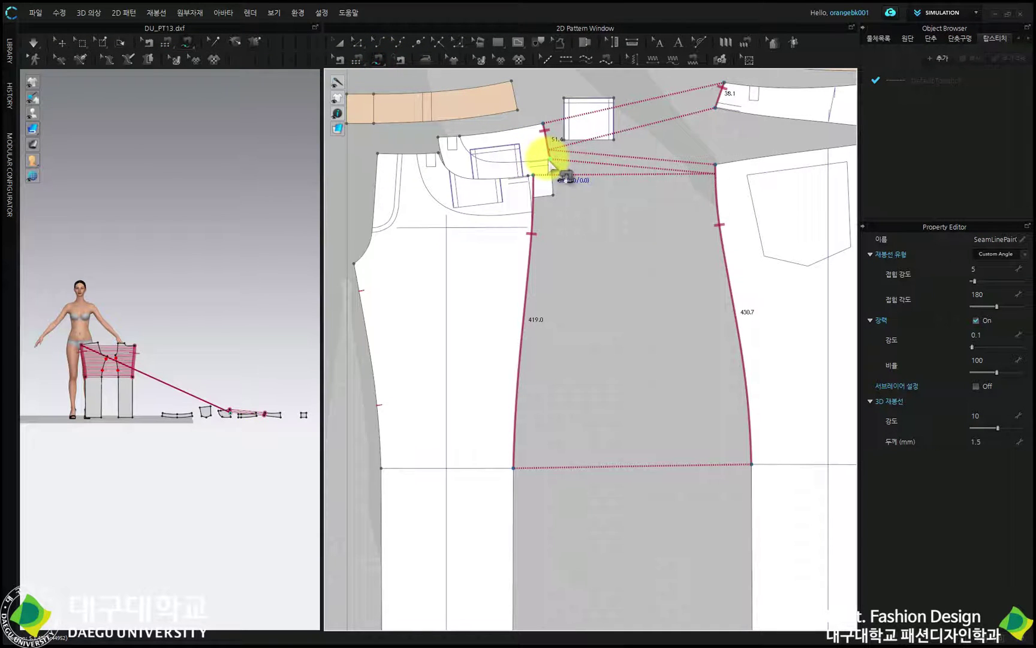
pyautogui.click(548, 159)
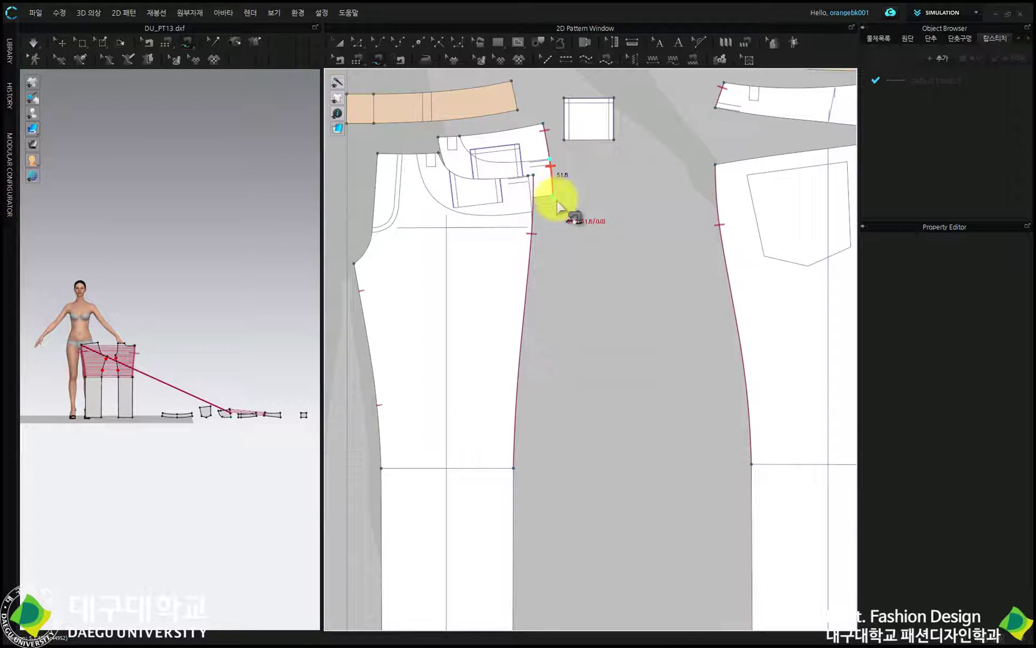
pyautogui.click(558, 202)
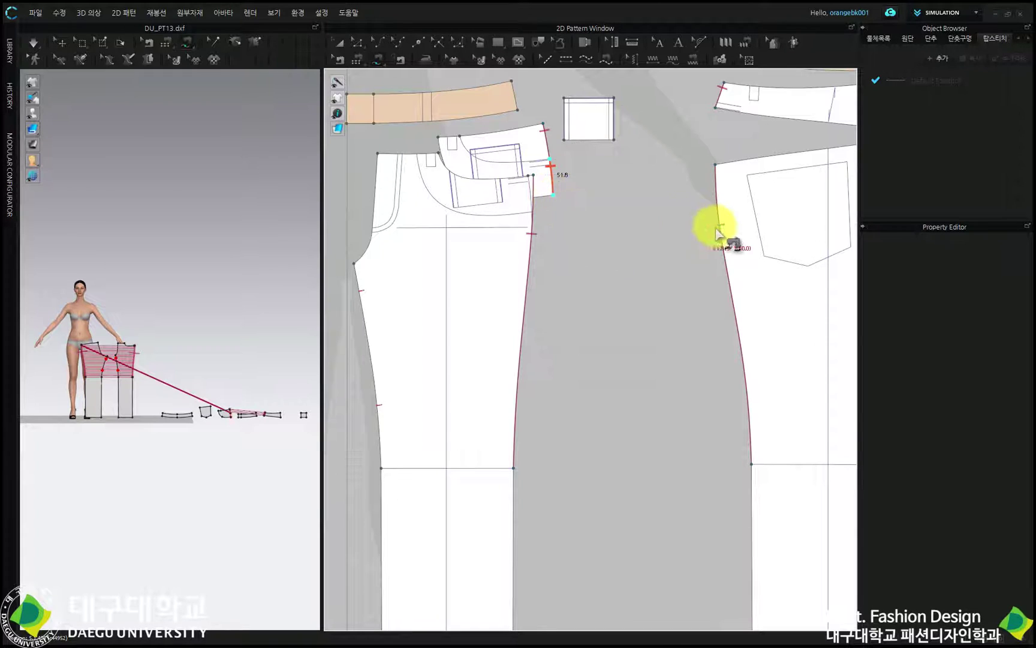
pyautogui.click(715, 177)
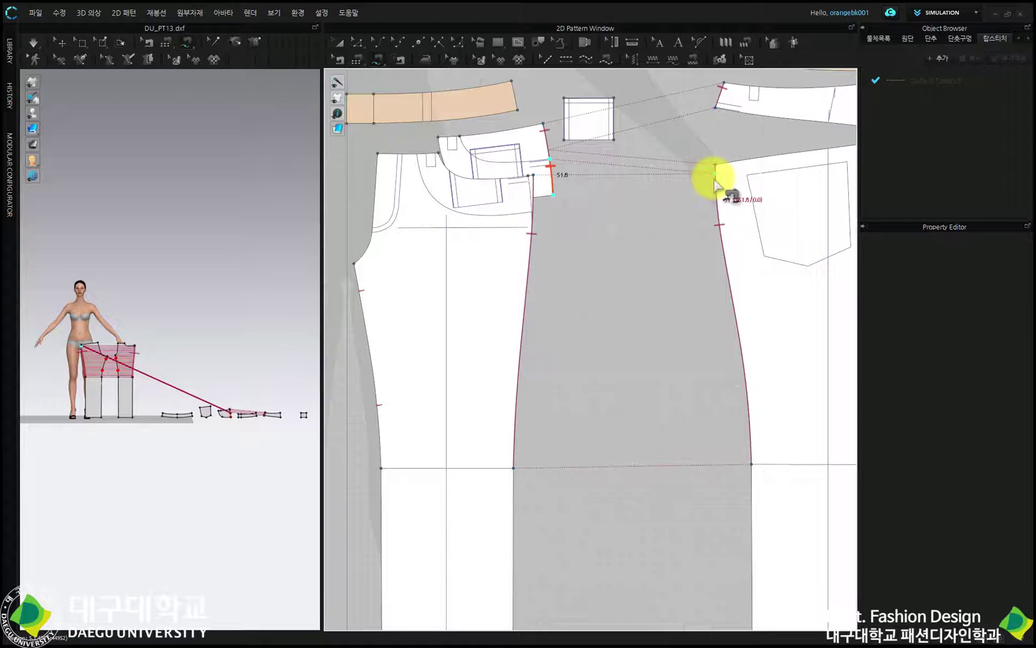
pyautogui.click(716, 183)
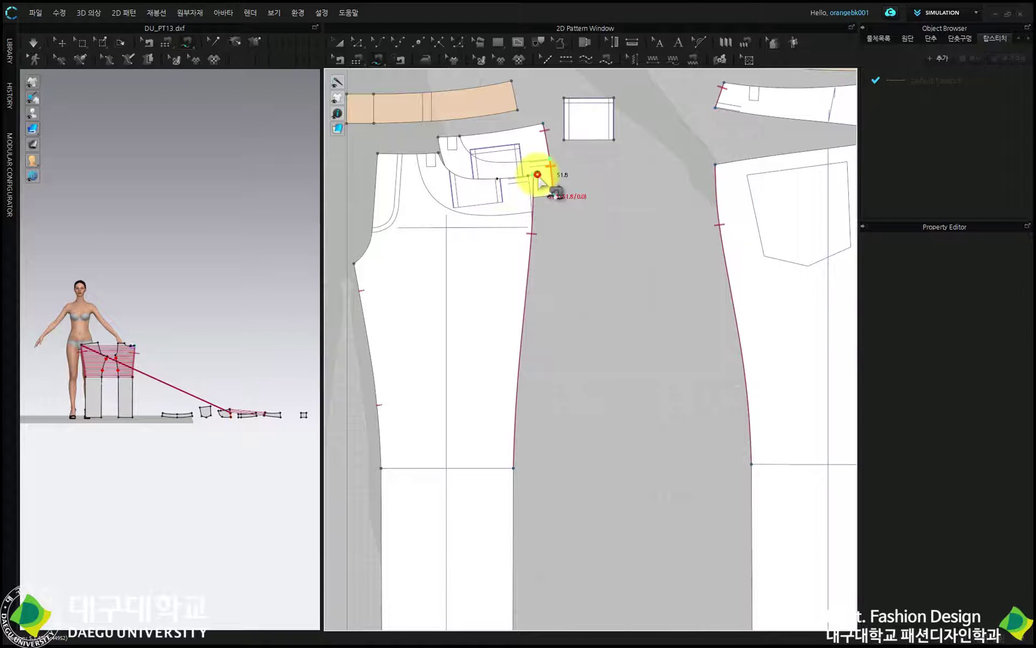
pyautogui.click(533, 211)
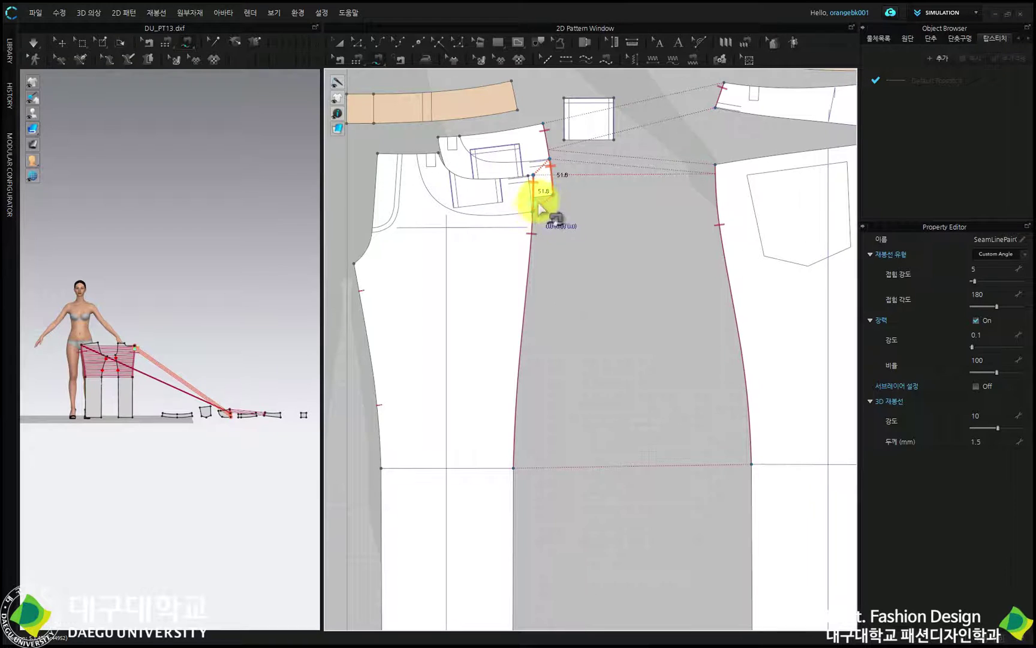
# Set the seam type between the pocket facing's lower side edge and the front panel to TURNED
pyautogui.click(550, 160)
pyautogui.click(533, 191)
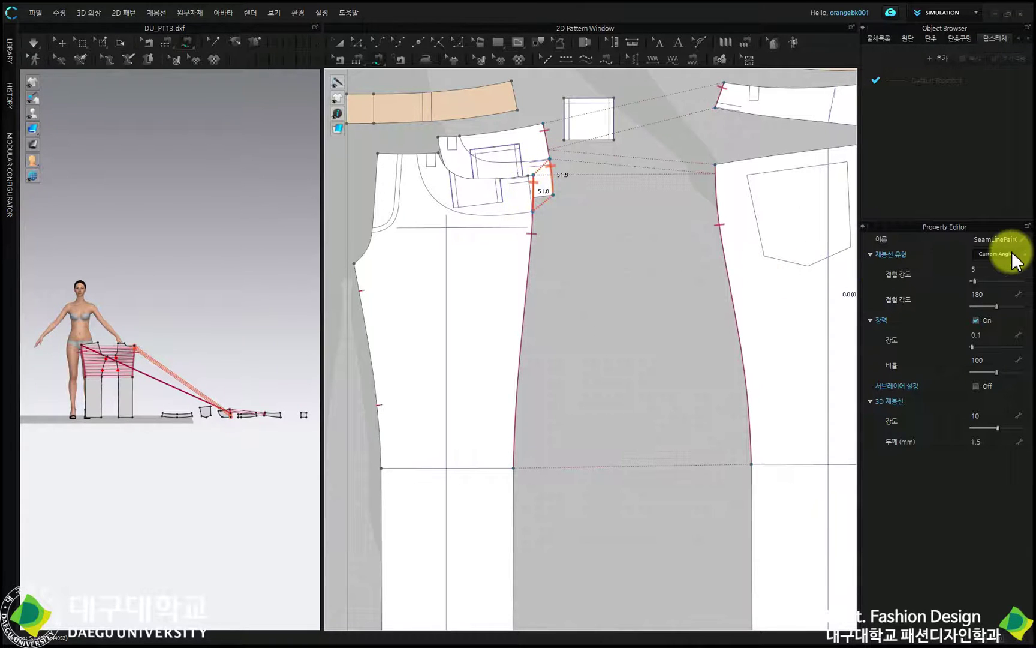
pyautogui.click(1012, 254)
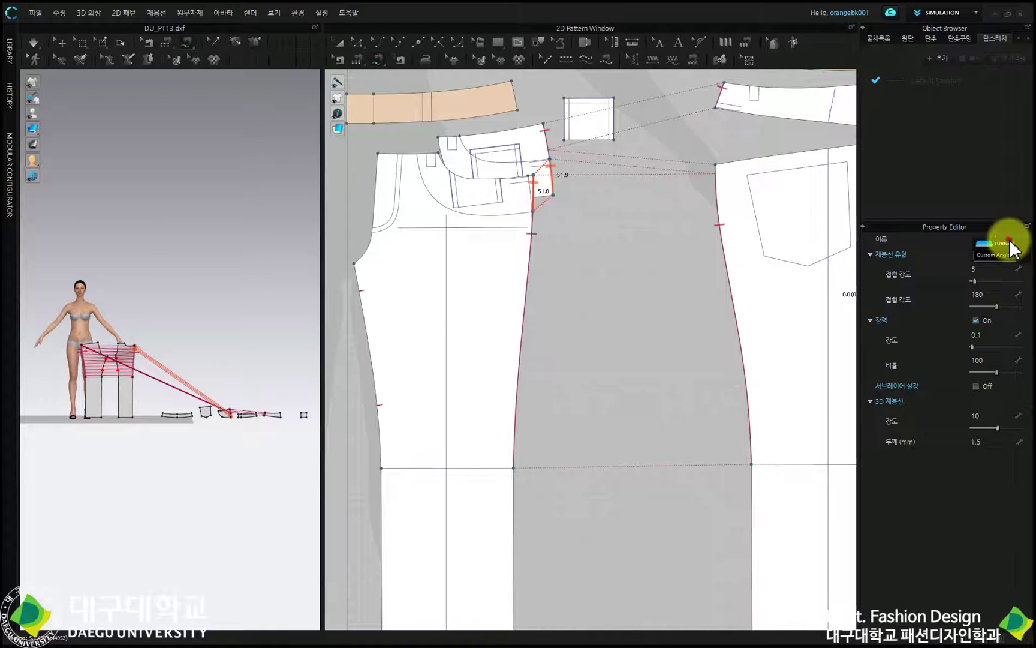
pyautogui.click(1012, 247)
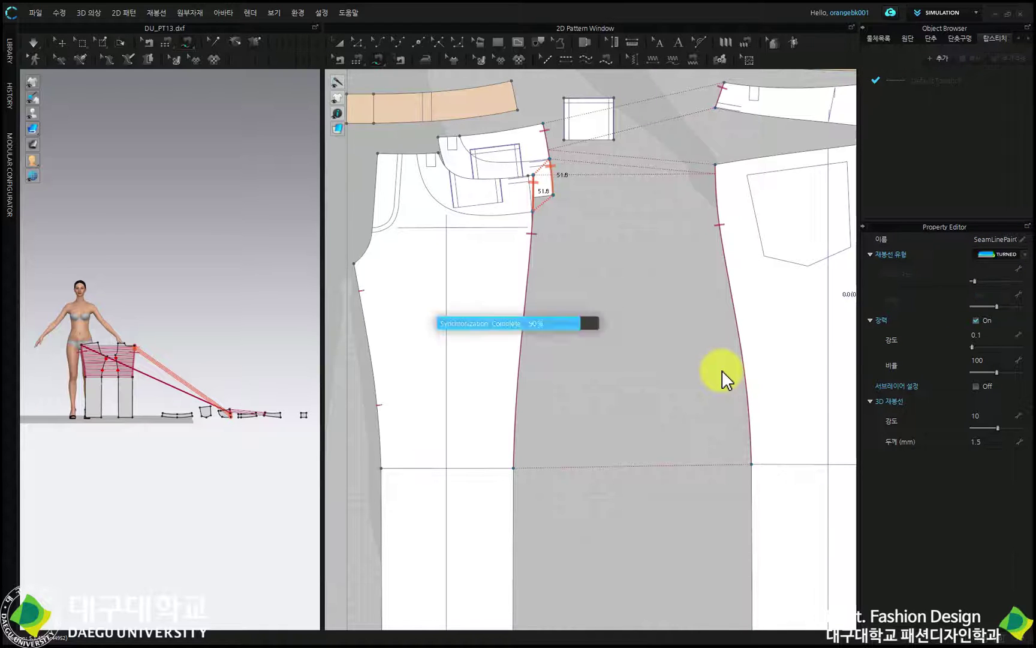
# Sew the front and back panels together below the knee along both the side seam and the inseam with segment sewing
pyautogui.click(359, 56)
pyautogui.scroll(-3, 474, 132)
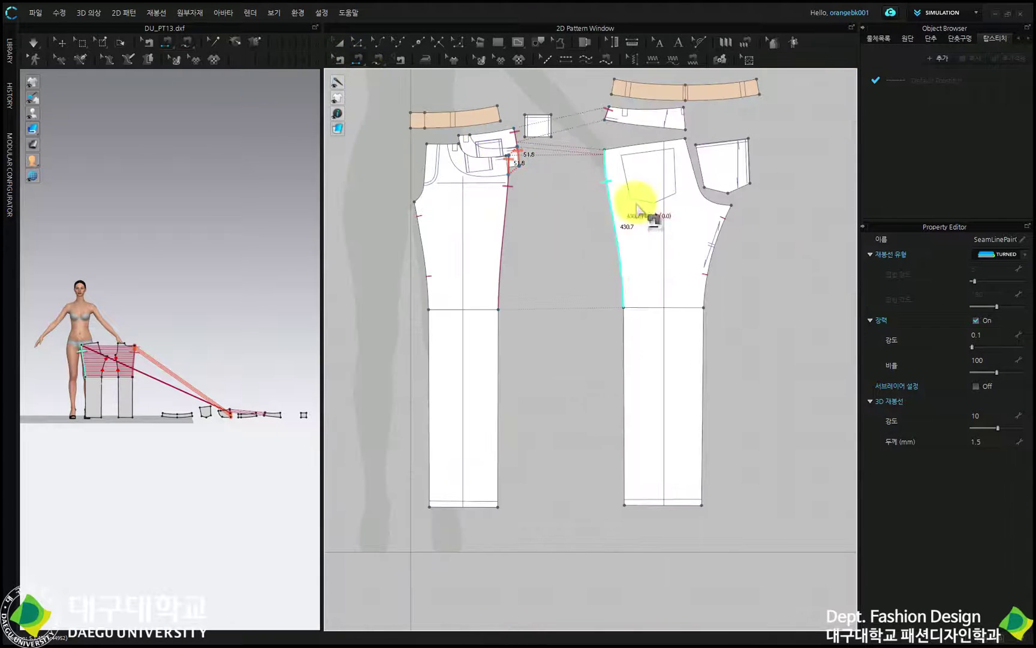
pyautogui.click(623, 328)
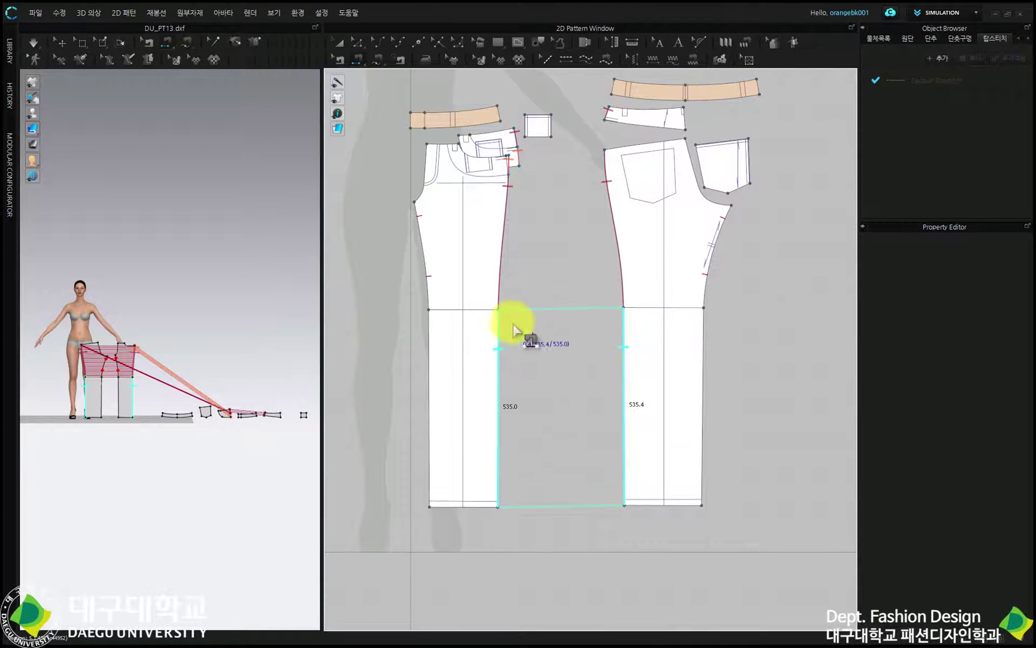
pyautogui.click(501, 335)
pyautogui.click(428, 342)
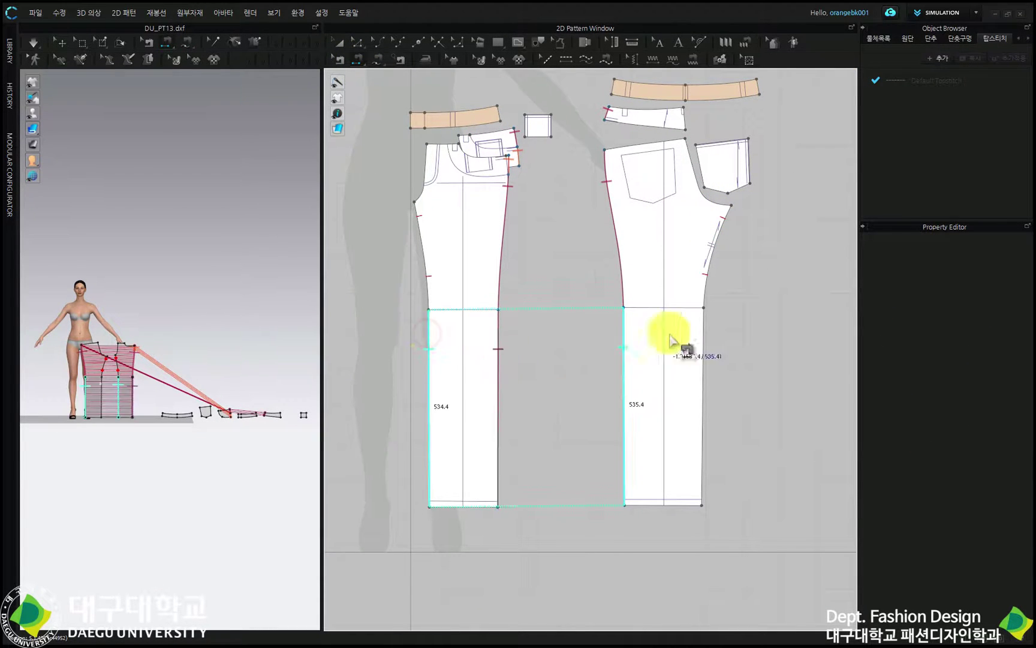
pyautogui.click(708, 331)
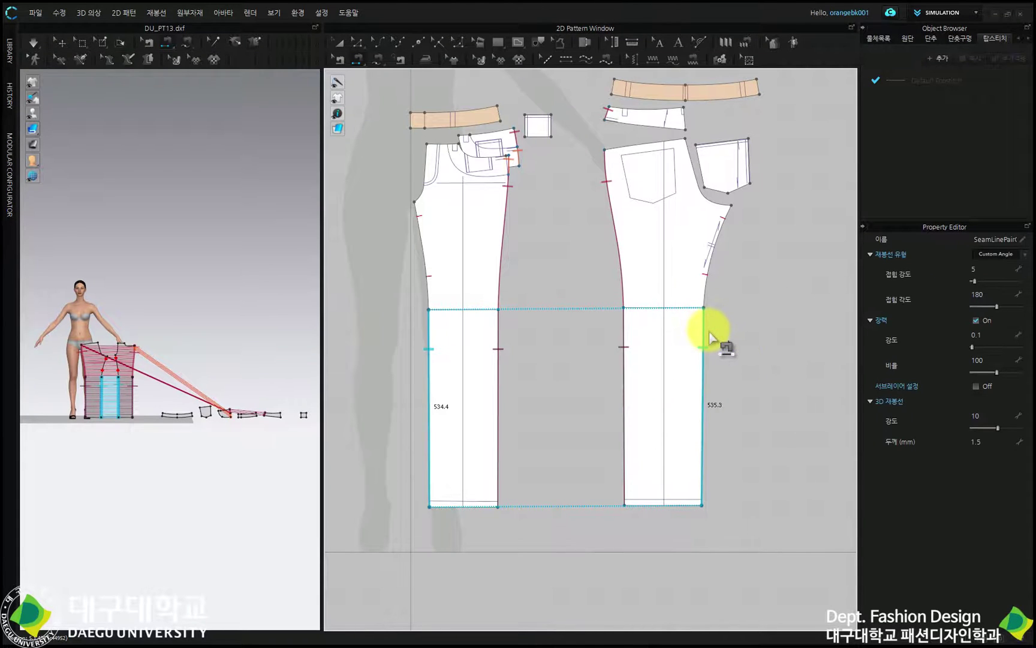
# Sew the front and back inseams together from knee to crotch, matching the three segments between the notches
pyautogui.click(709, 280)
pyautogui.click(436, 287)
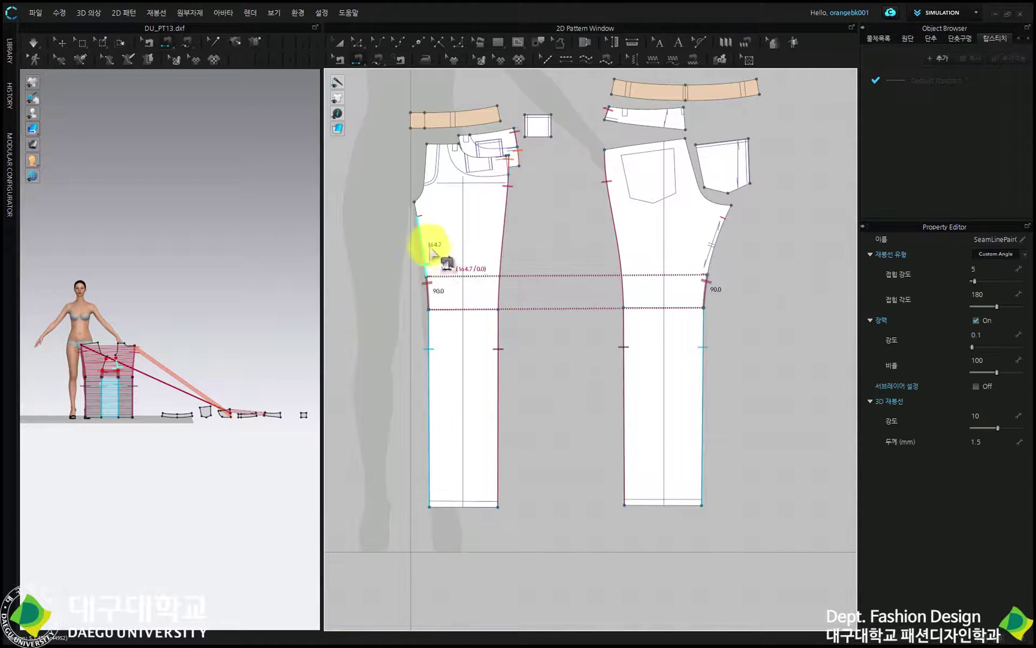
pyautogui.click(421, 226)
pyautogui.click(719, 240)
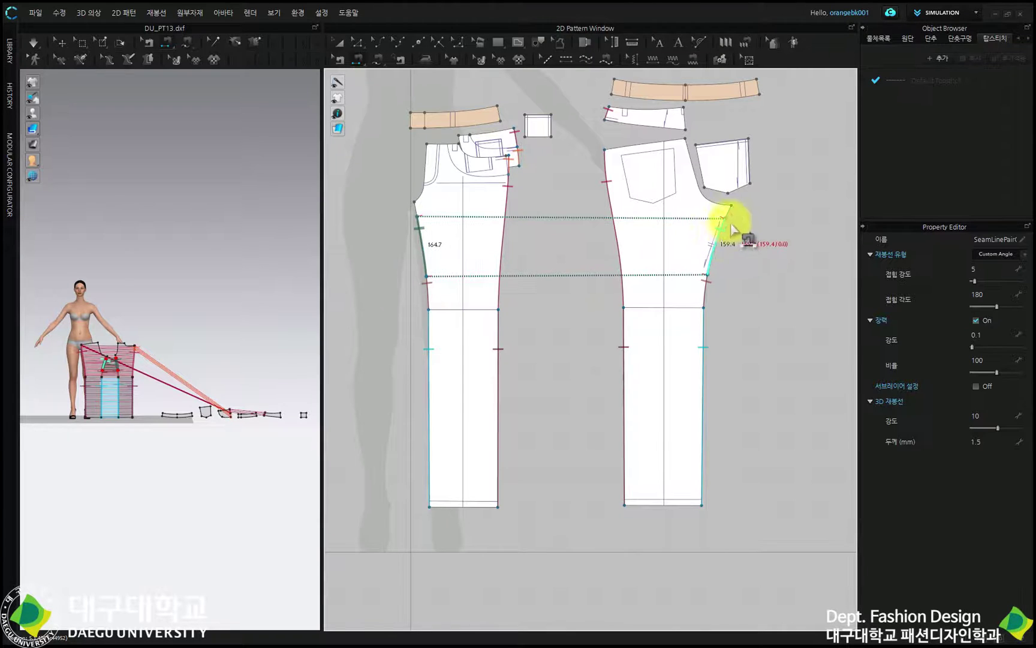
pyautogui.click(731, 213)
pyautogui.click(415, 205)
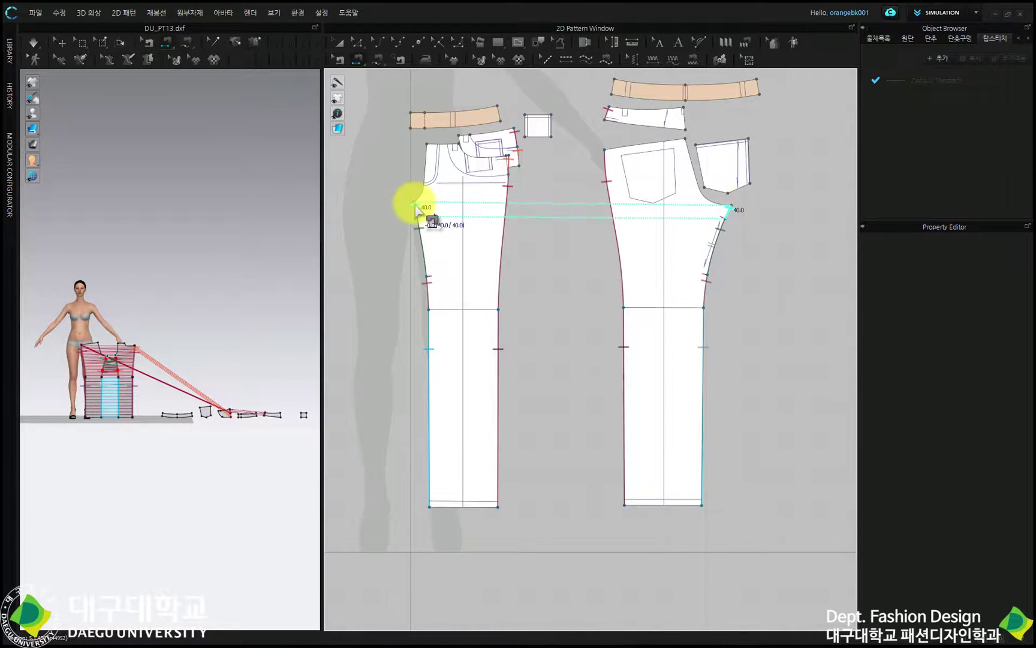
pyautogui.click(419, 216)
# Sew the front waistband's lower edge to the waist edges of the front panel and the pocket facing
pyautogui.click(493, 131)
pyautogui.scroll(3, 492, 130)
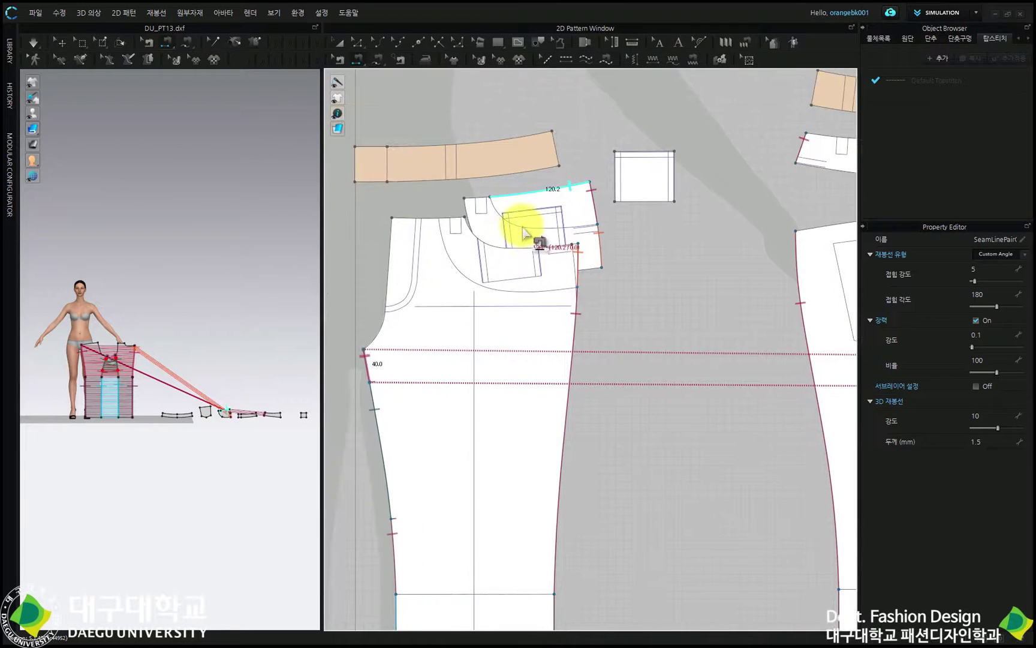
pyautogui.scroll(2, 429, 187)
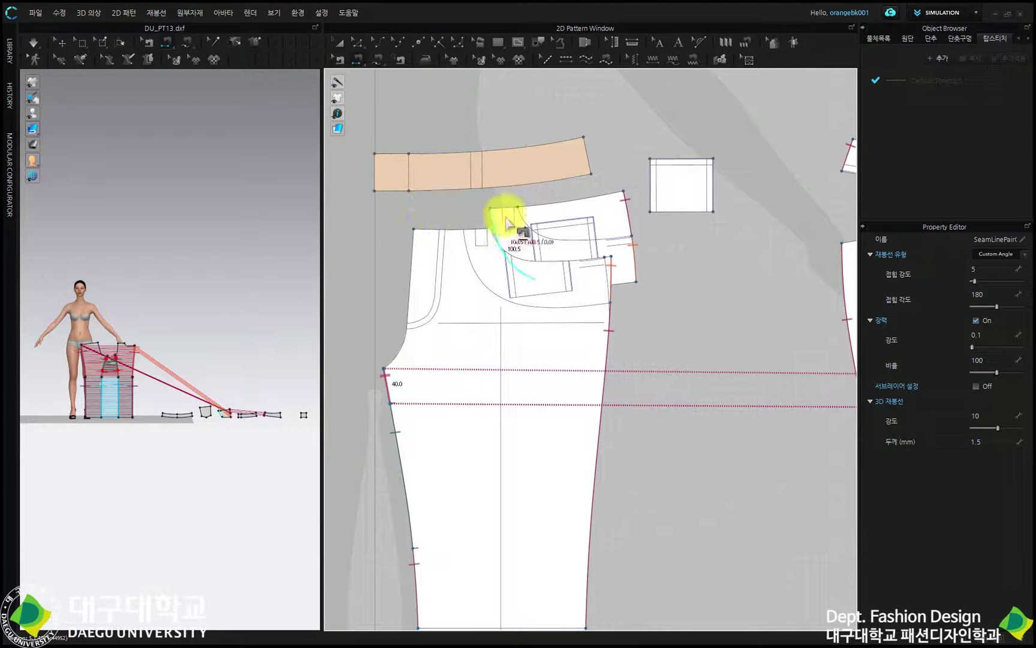
pyautogui.click(434, 188)
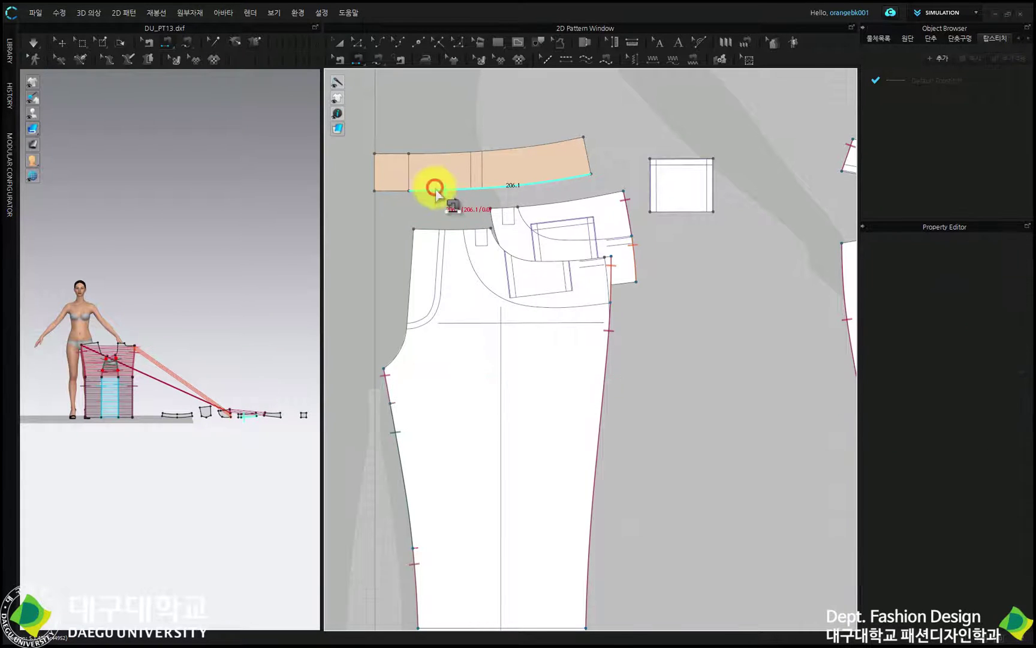
pyautogui.click(429, 230)
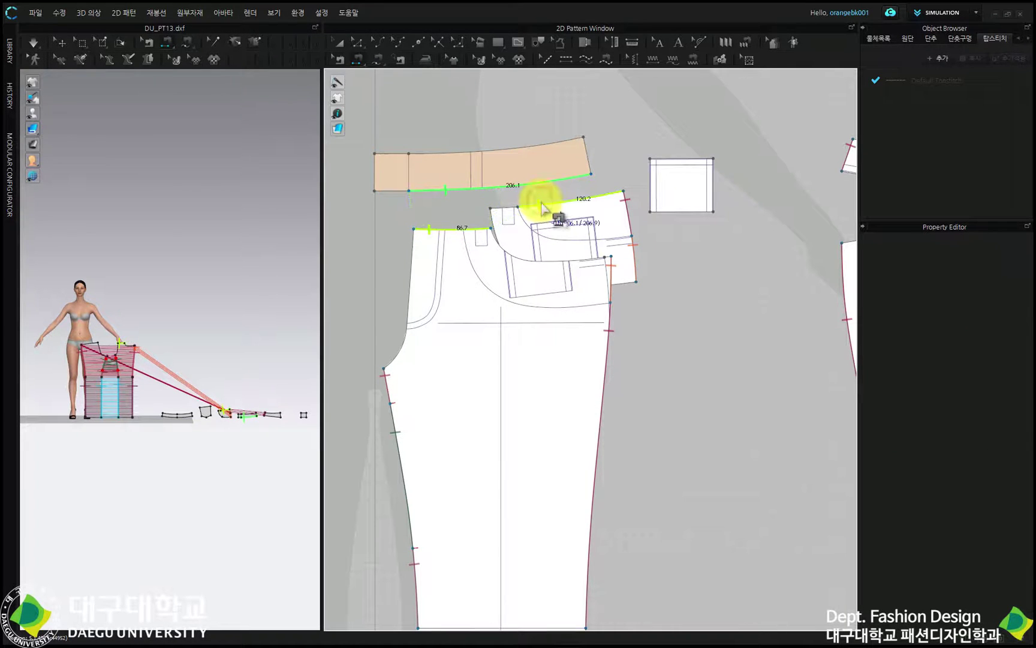
pyautogui.click(542, 207)
# Try placing the pocket facing over the front panel so it lines up with the pocket opening, and undo the move
pyautogui.click(358, 42)
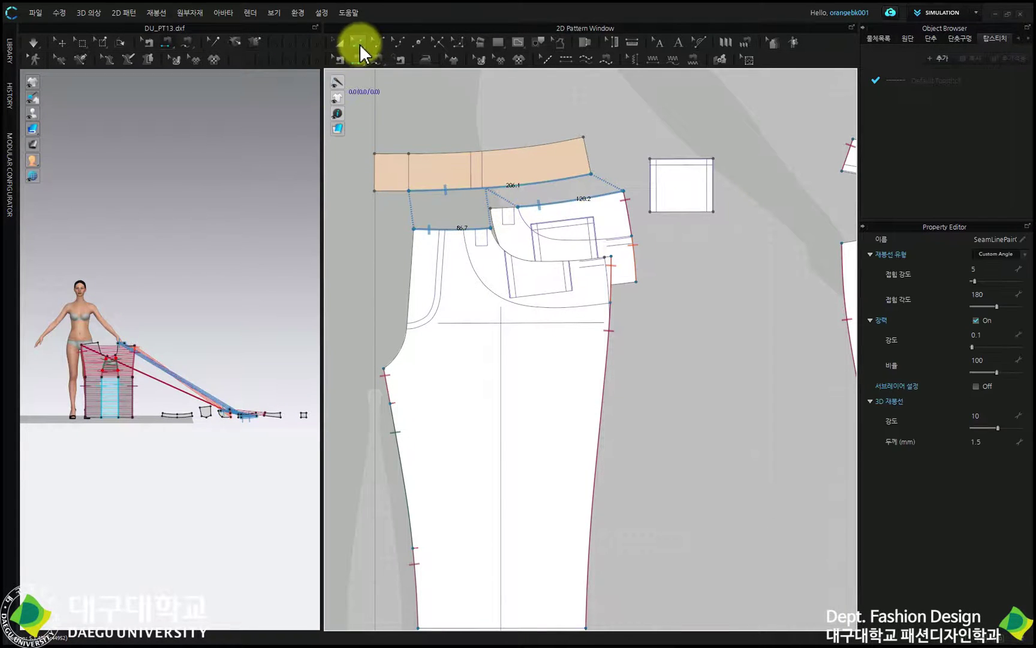
pyautogui.click(506, 209)
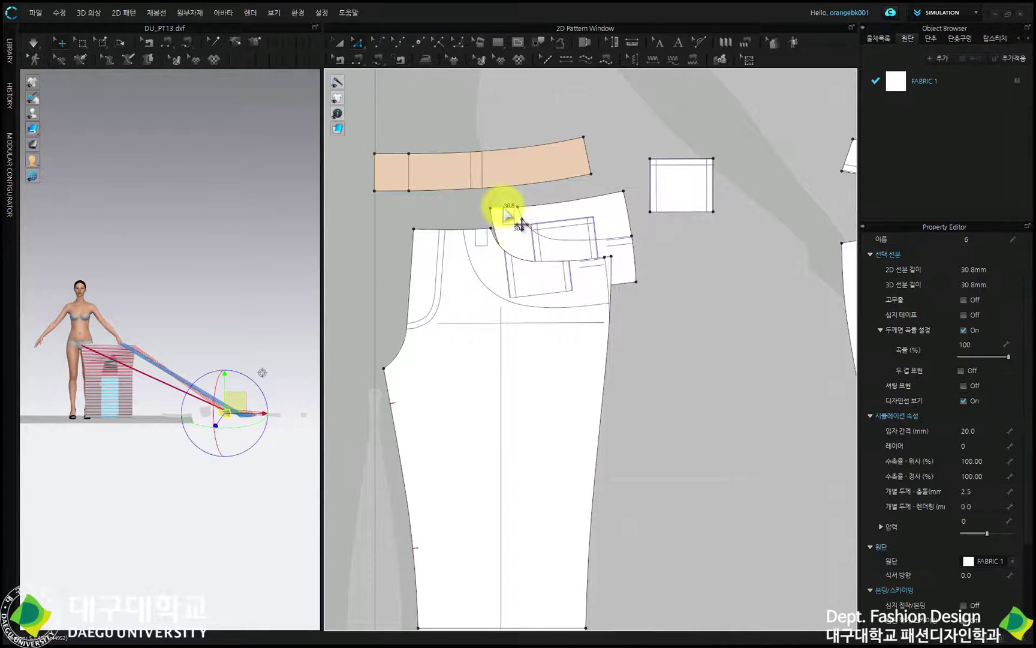
pyautogui.click(339, 43)
pyautogui.click(571, 201)
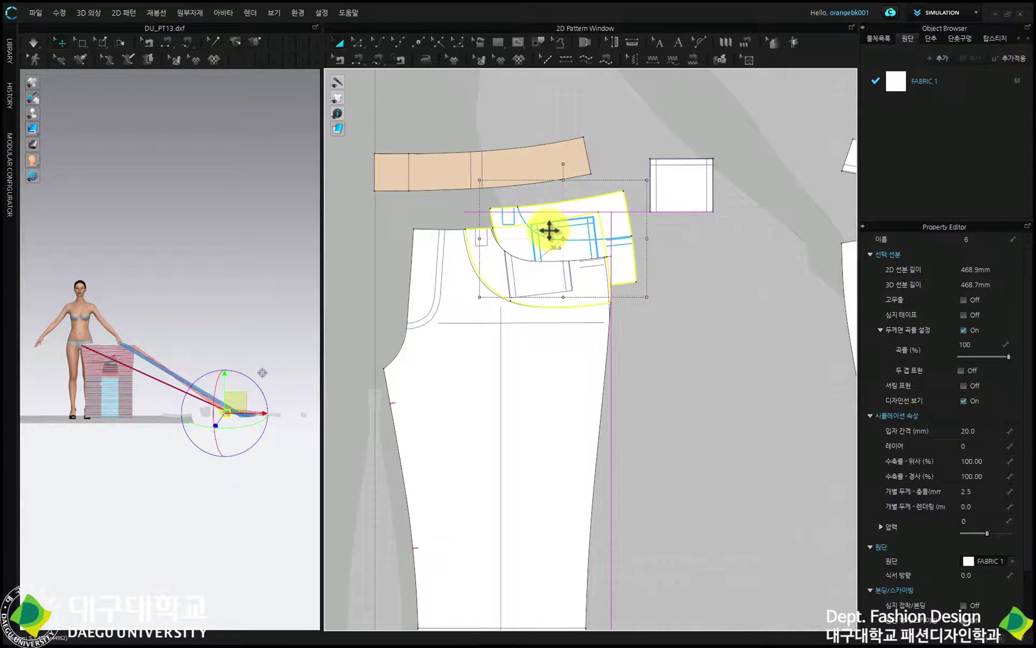
pyautogui.moveTo(549, 230); pyautogui.dragTo(523, 251)
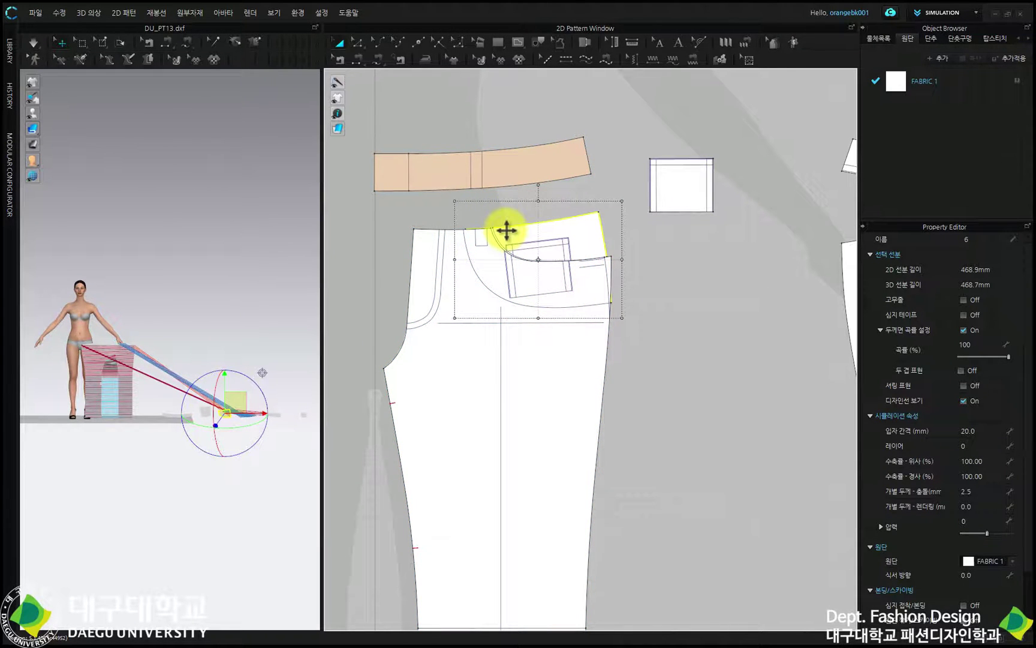
pyautogui.hotkey('ctrl', 'z')
# Free-sew the pocket facing's short waist segment to the front panel's waist beside the pocket opening, and set the seam type to TURNED
pyautogui.click(379, 60)
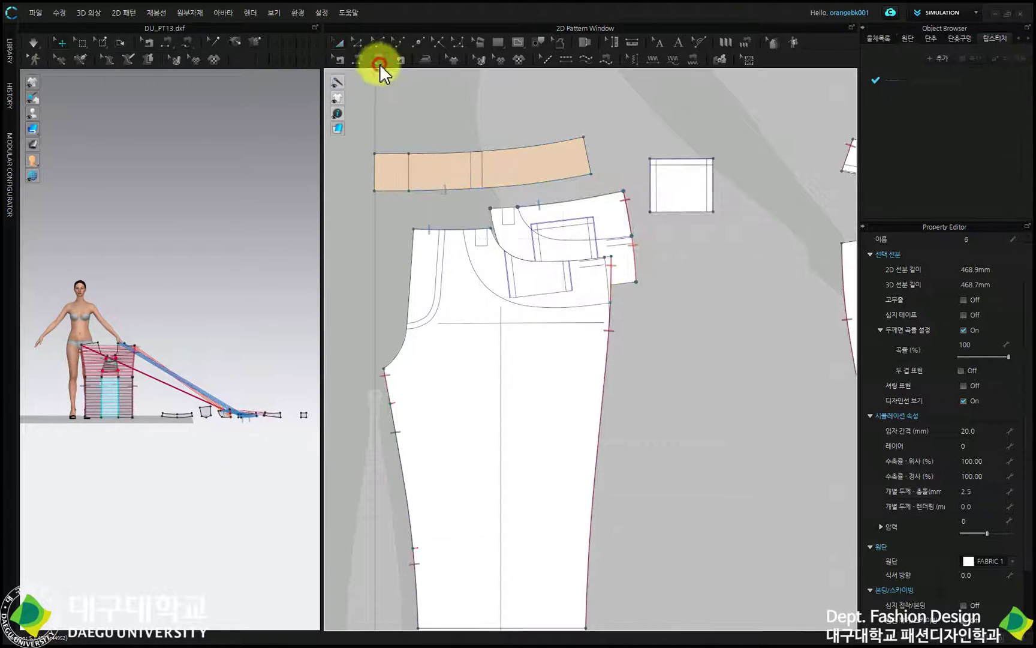
pyautogui.click(339, 59)
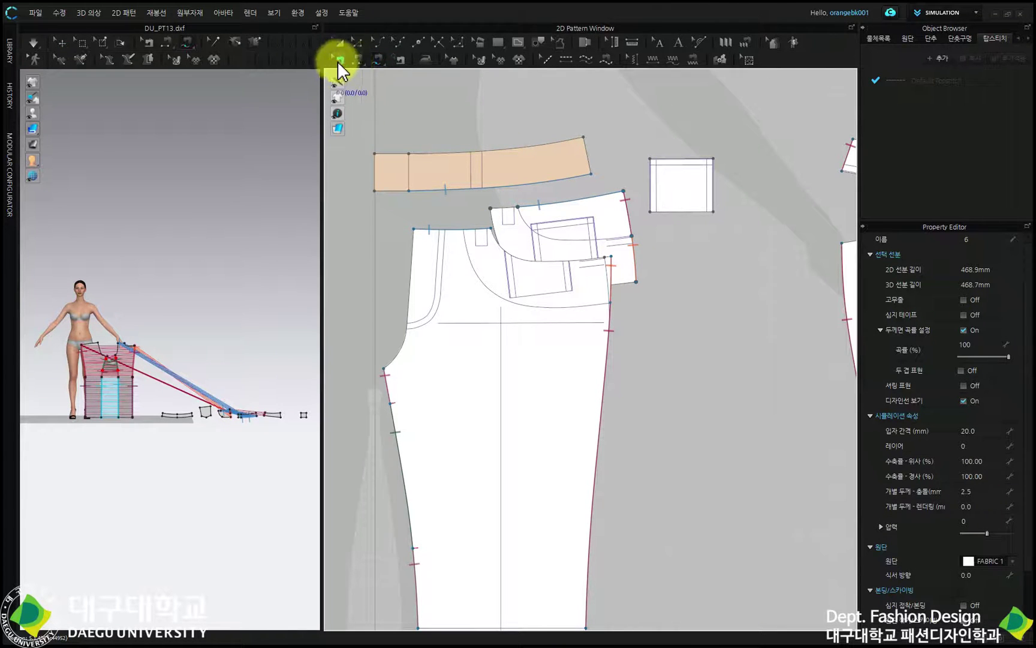
pyautogui.click(439, 189)
pyautogui.click(516, 188)
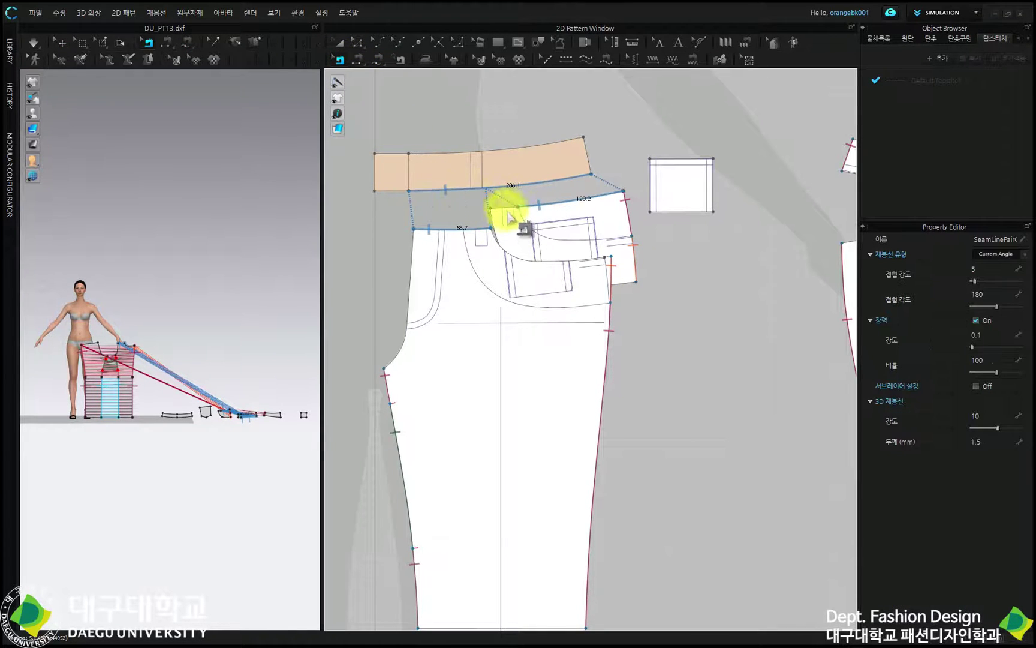
pyautogui.click(378, 58)
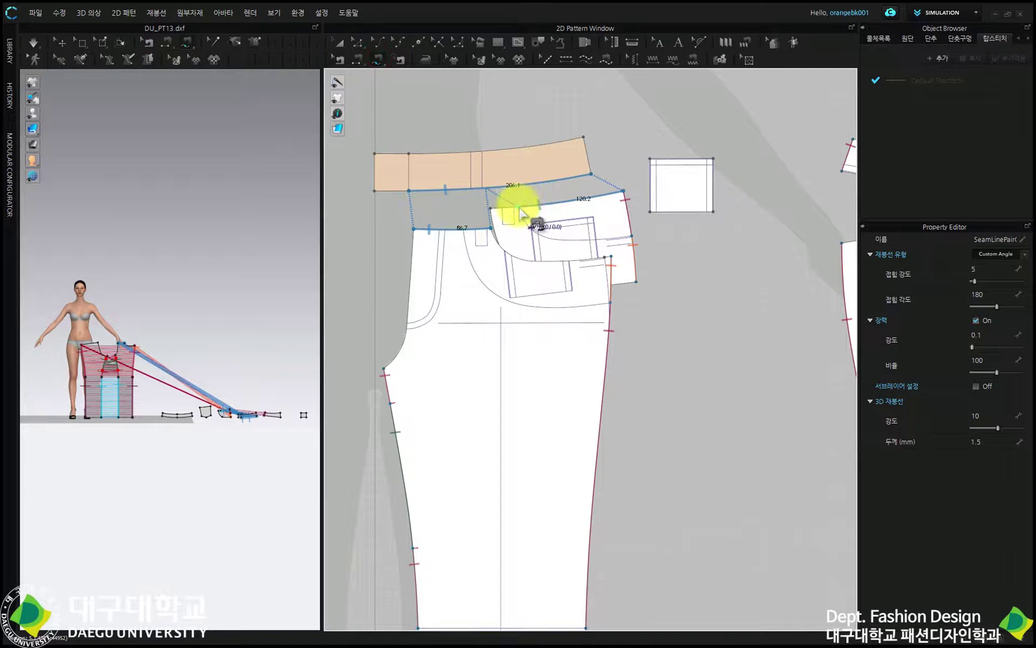
pyautogui.click(492, 207)
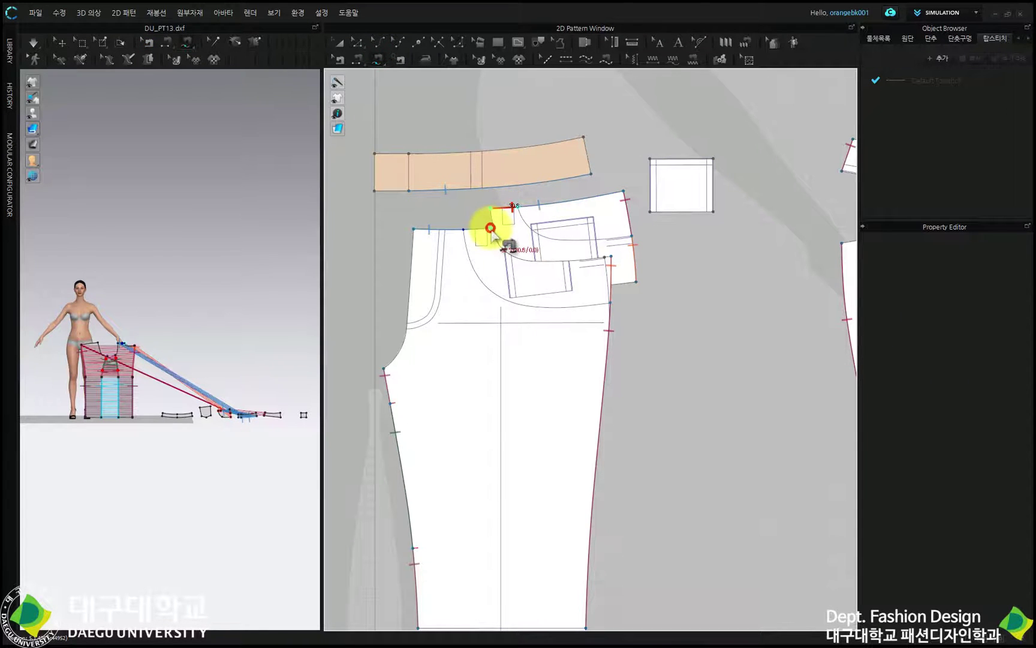
pyautogui.click(464, 229)
pyautogui.click(465, 234)
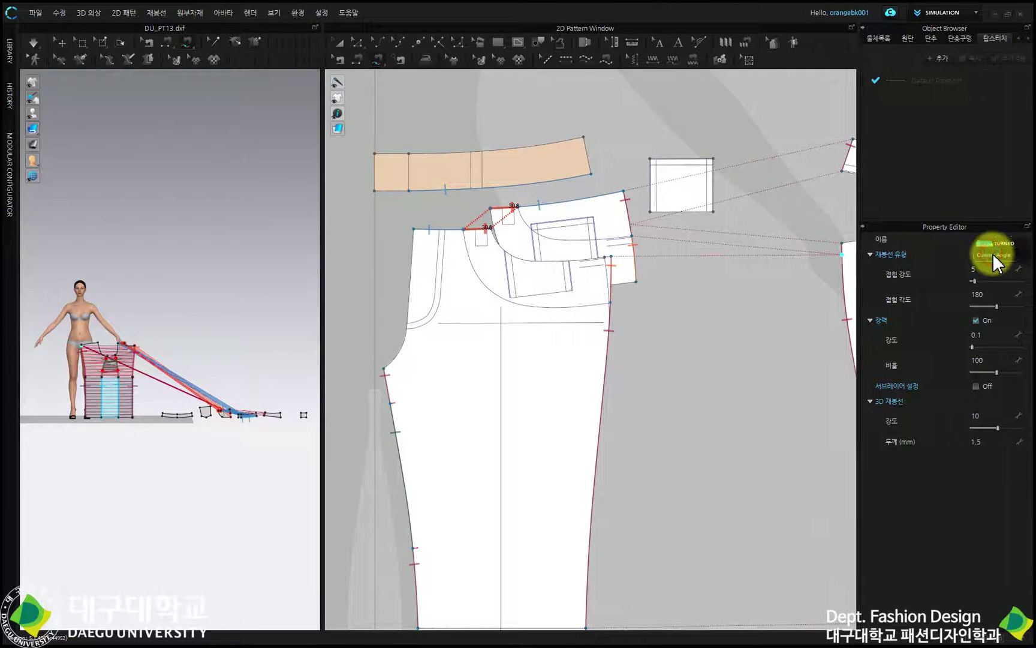
pyautogui.click(994, 252)
pyautogui.click(994, 246)
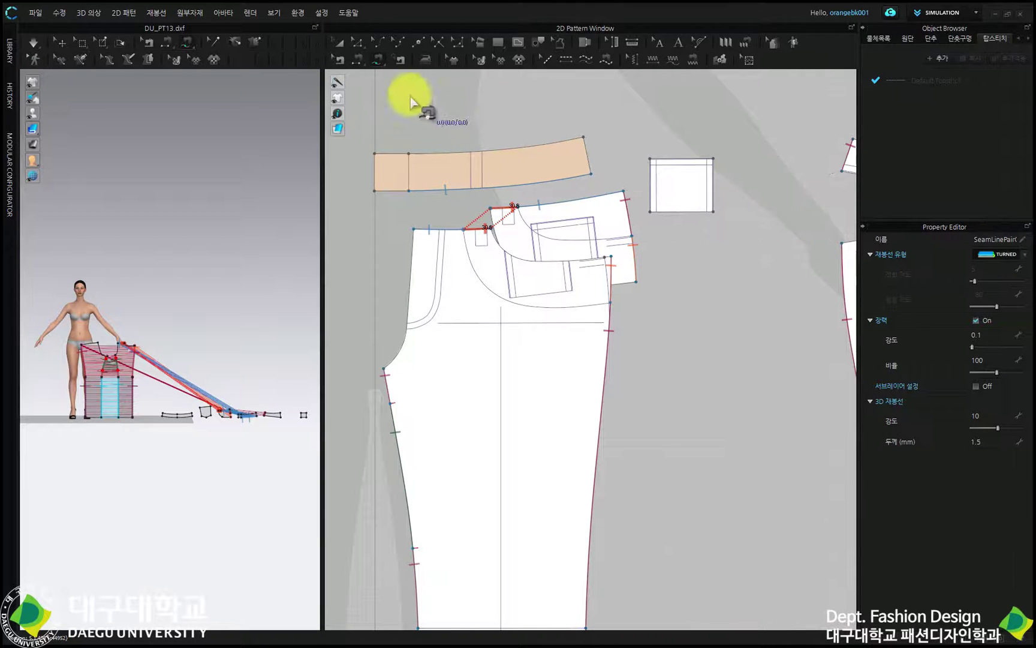
# Sew the front waistband's side end to the back waistband's side end with segment sewing
pyautogui.click(358, 60)
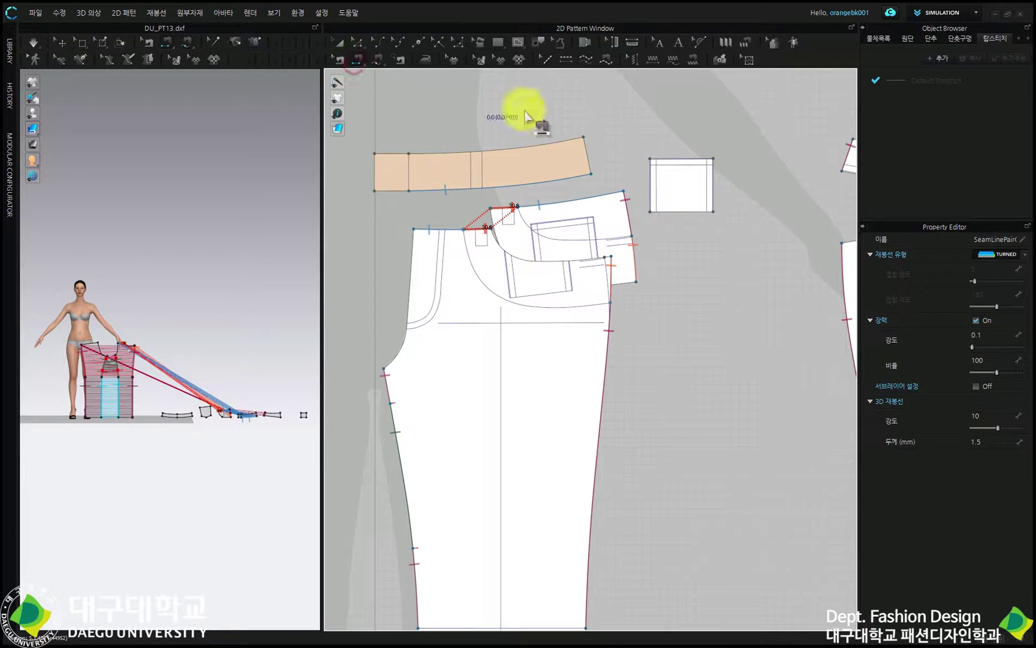
pyautogui.click(586, 150)
pyautogui.scroll(-2, 589, 146)
pyautogui.click(766, 111)
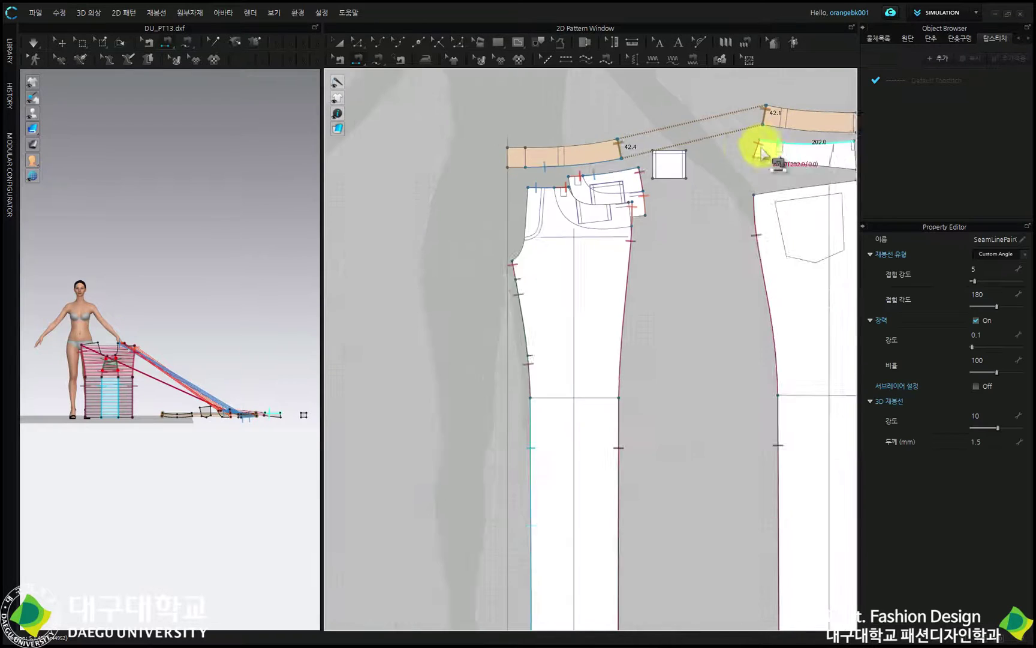
# Sew the back waistband's lower edge to the yoke's upper edge, and the yoke's lower edge to the back panel's top edge
pyautogui.moveTo(764, 151); pyautogui.dragTo(624, 173, button='right')
pyautogui.scroll(3, 661, 173)
pyautogui.click(687, 162)
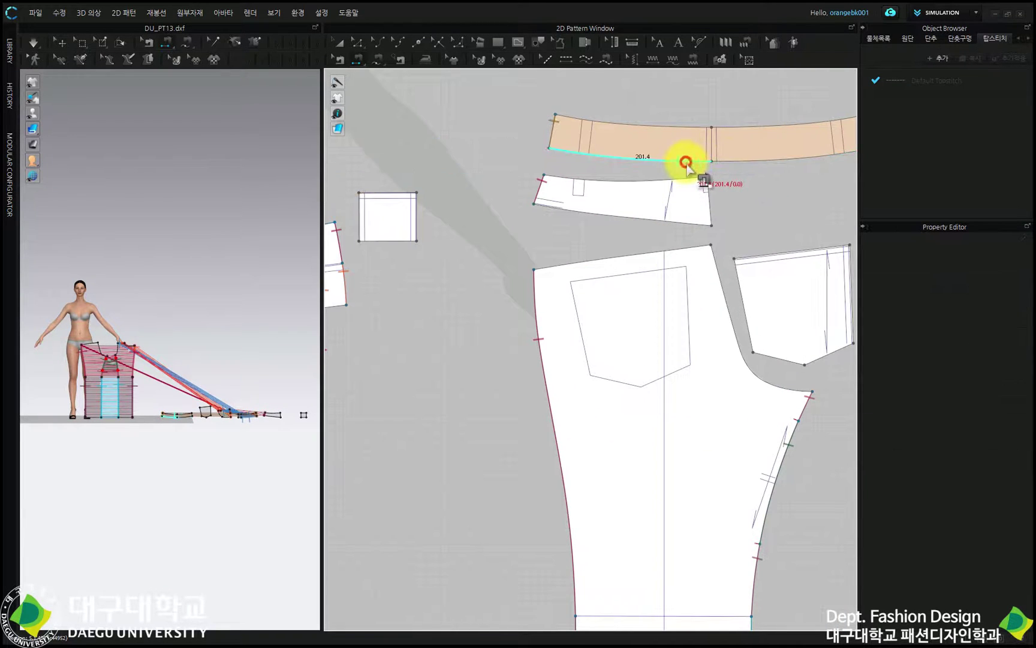
pyautogui.click(678, 178)
pyautogui.click(680, 223)
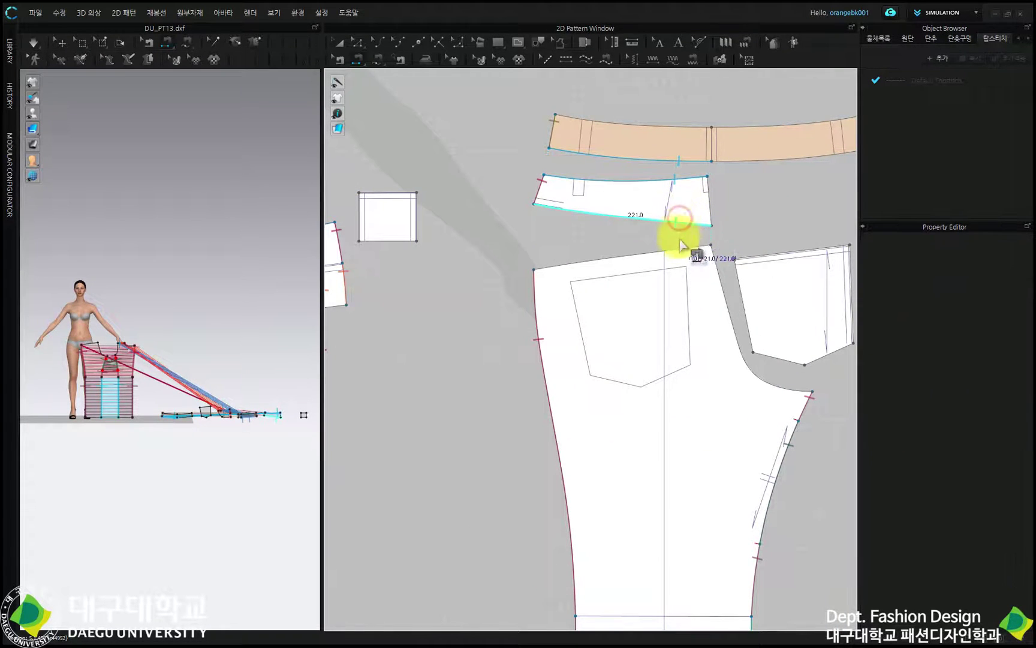
pyautogui.click(676, 248)
# Move the pocket facing off the front panel into the empty space beside it, below the coin pocket piece
pyautogui.scroll(-2, 659, 273)
pyautogui.scroll(-2, 659, 272)
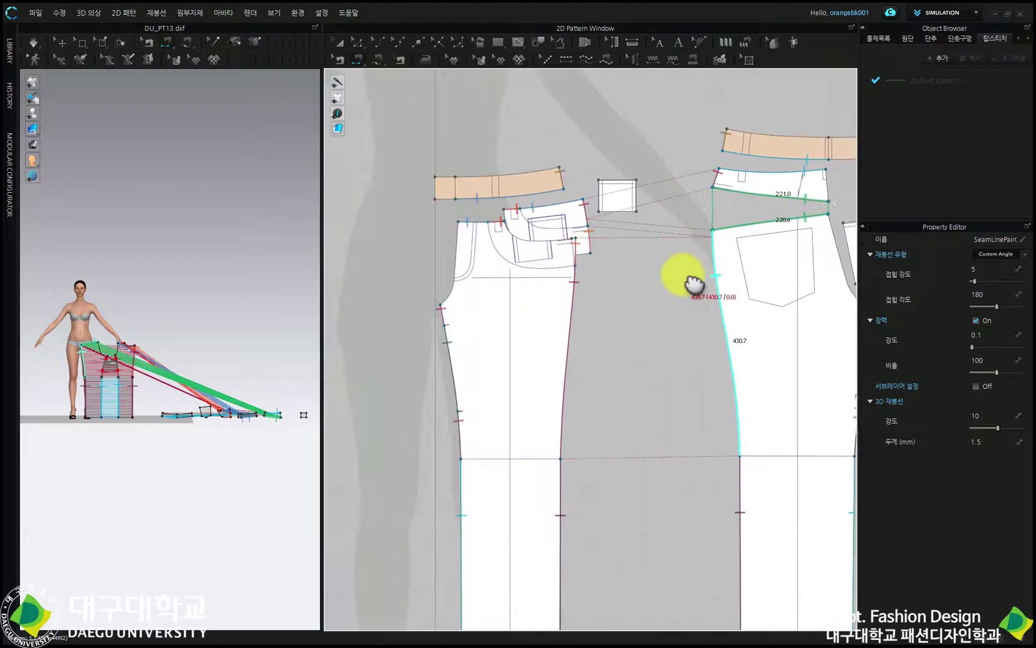
pyautogui.click(555, 224)
pyautogui.scroll(4, 555, 224)
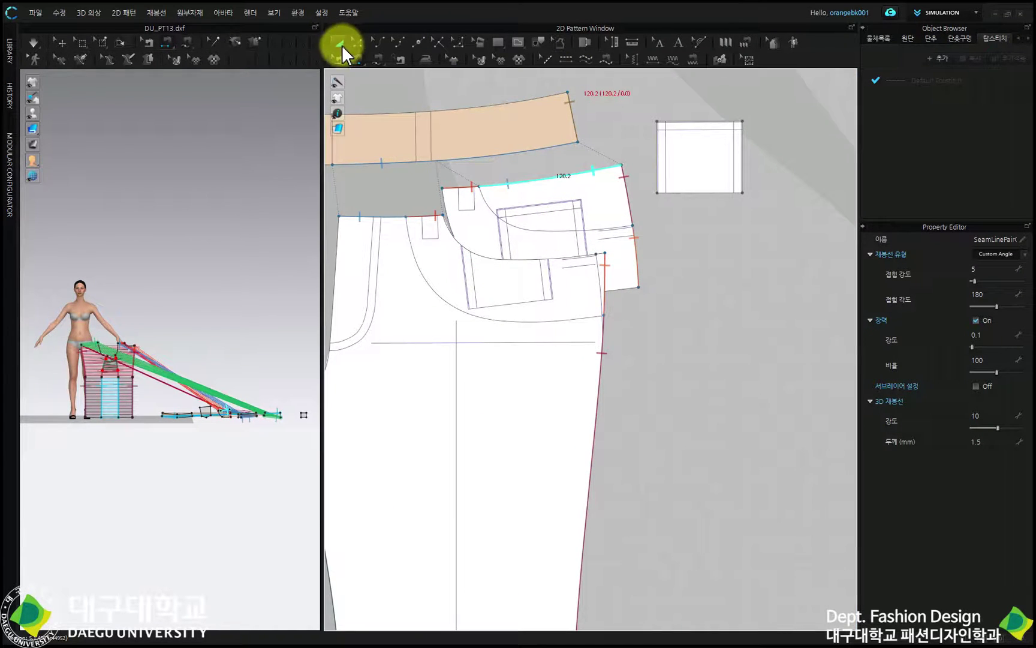
pyautogui.click(339, 43)
pyautogui.click(607, 193)
pyautogui.moveTo(604, 196); pyautogui.dragTo(775, 254)
pyautogui.click(695, 395)
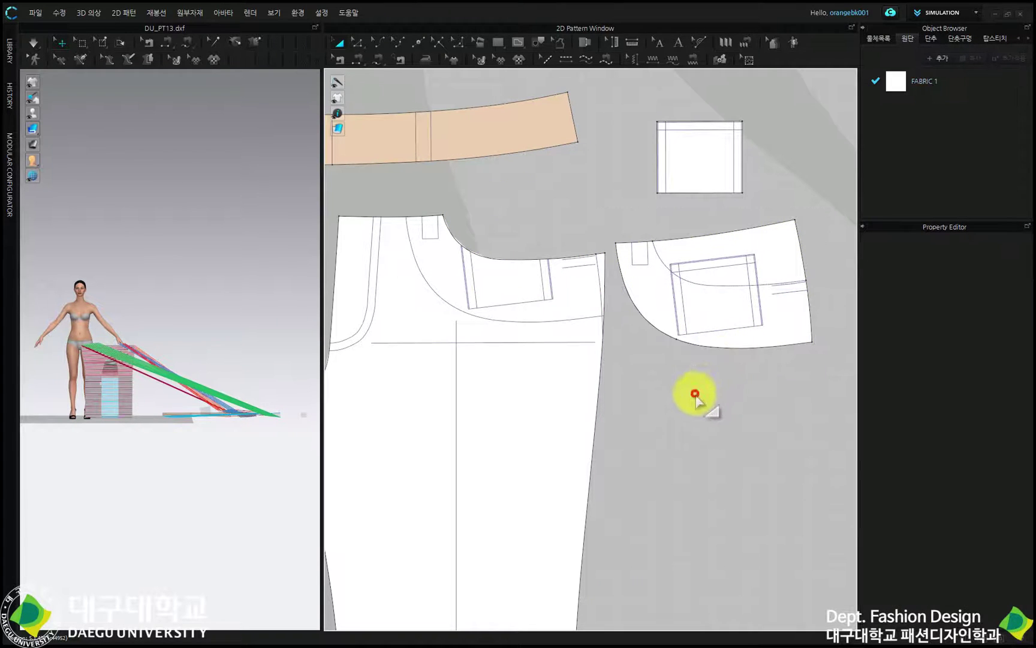
# Trace the sides and bottom of the coin pocket outline on the pocket facing as an internal shape
pyautogui.click(537, 42)
pyautogui.scroll(5, 637, 307)
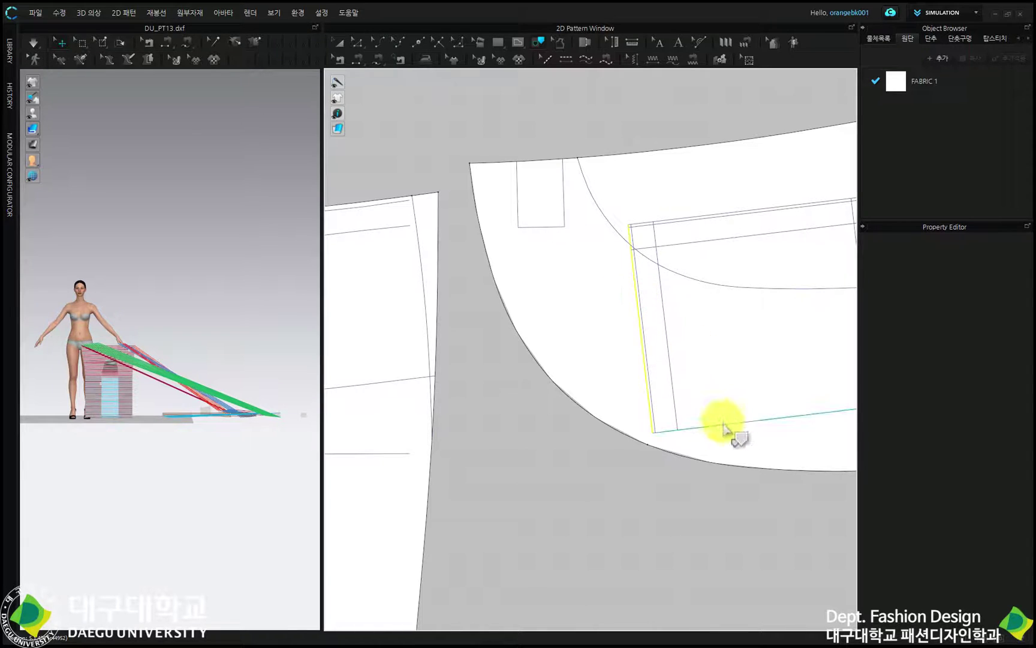
pyautogui.moveTo(736, 380); pyautogui.dragTo(566, 335, button='middle')
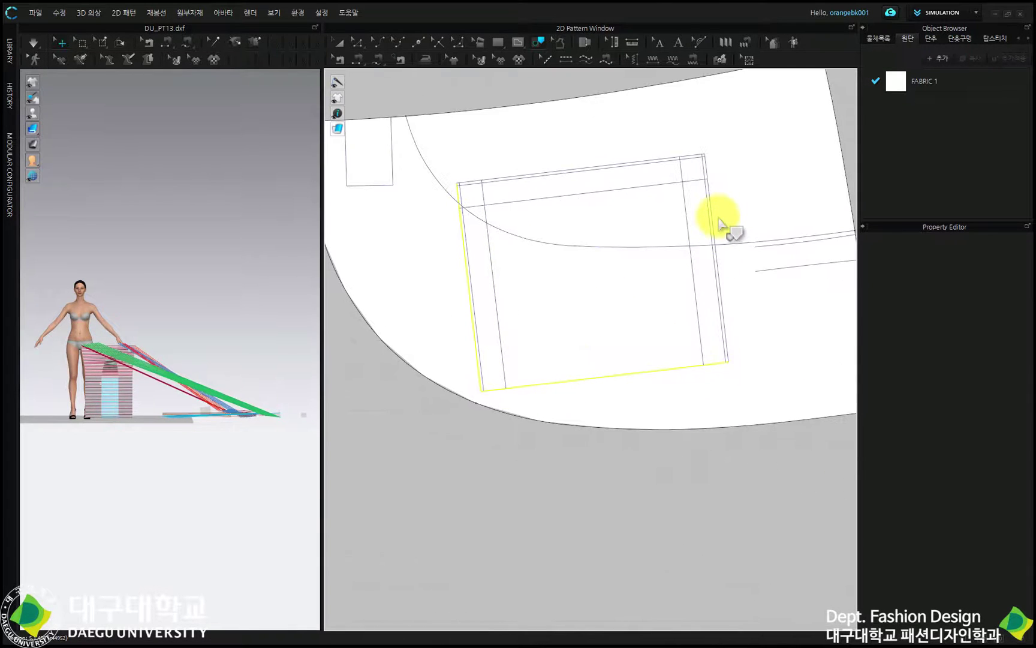
pyautogui.rightClick(715, 228)
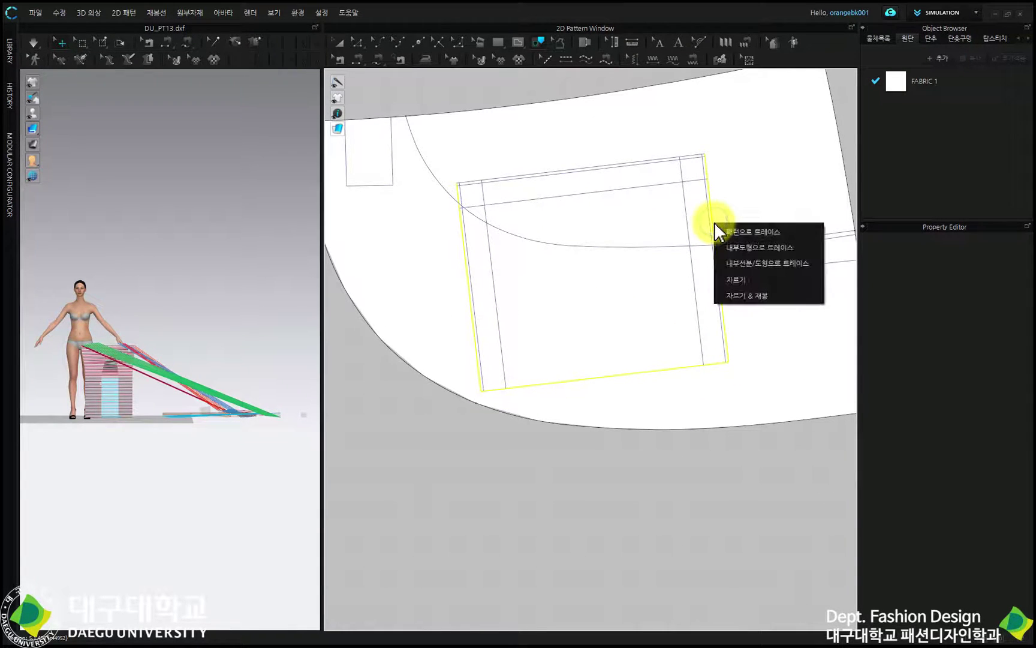
pyautogui.click(749, 248)
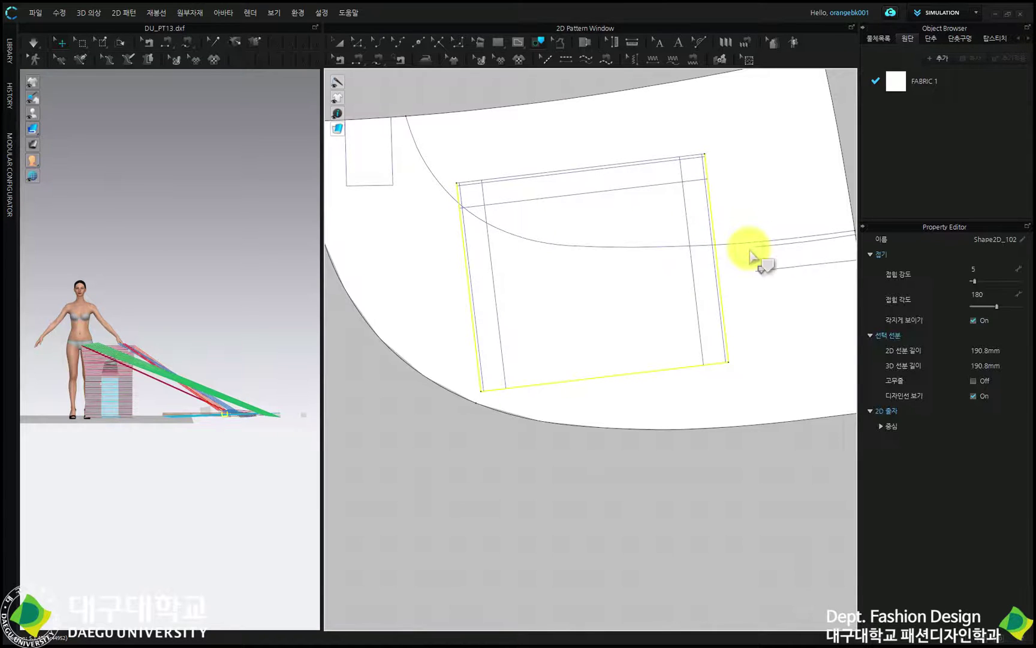
# Shift the pocket facing slightly, and free-sew the coin pocket's sides and bottom to the traced outline on it
pyautogui.scroll(-5, 752, 255)
pyautogui.click(341, 43)
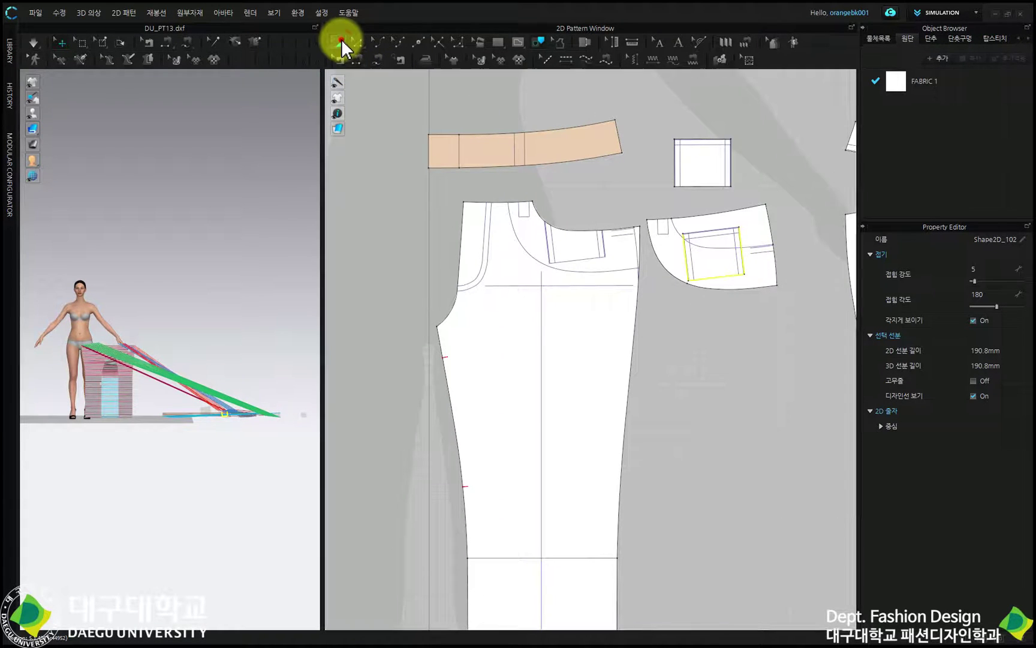
pyautogui.click(764, 232)
pyautogui.moveTo(667, 214); pyautogui.dragTo(788, 245)
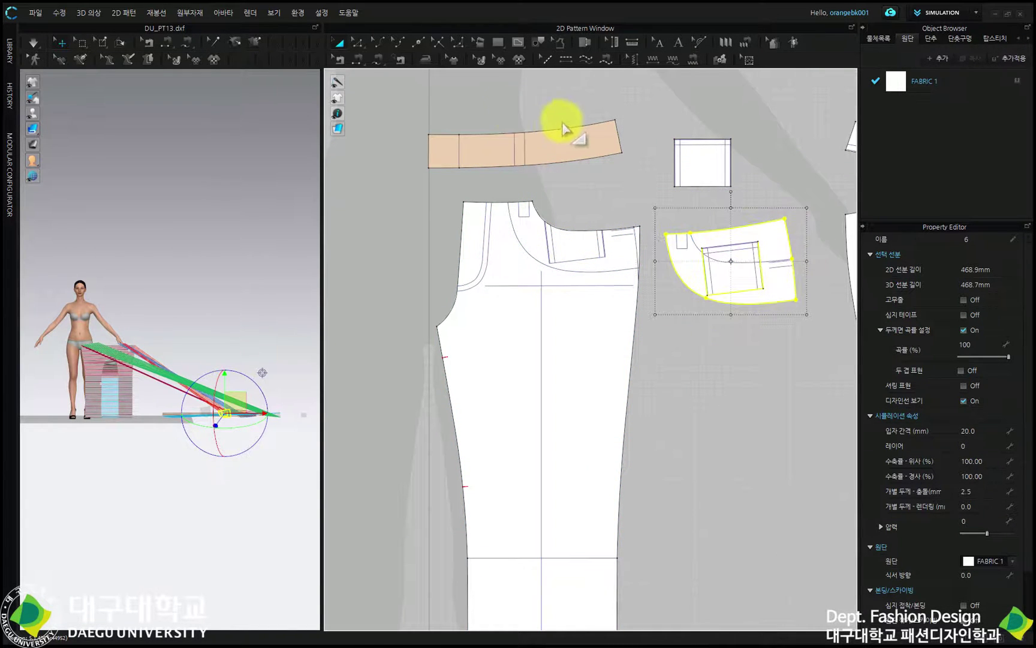
pyautogui.click(377, 60)
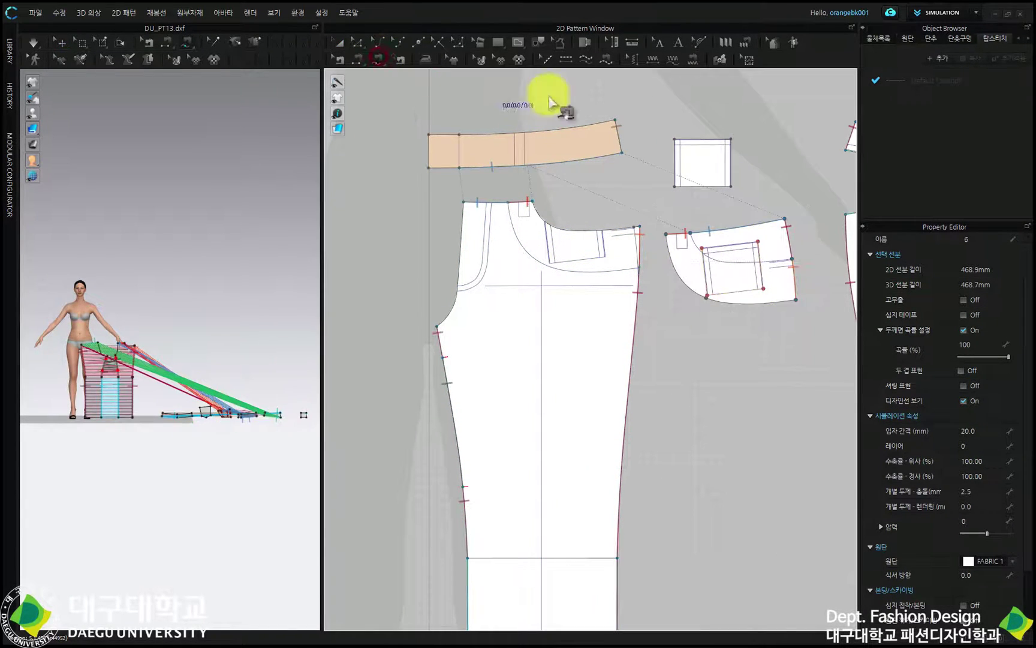
pyautogui.click(675, 139)
pyautogui.click(735, 141)
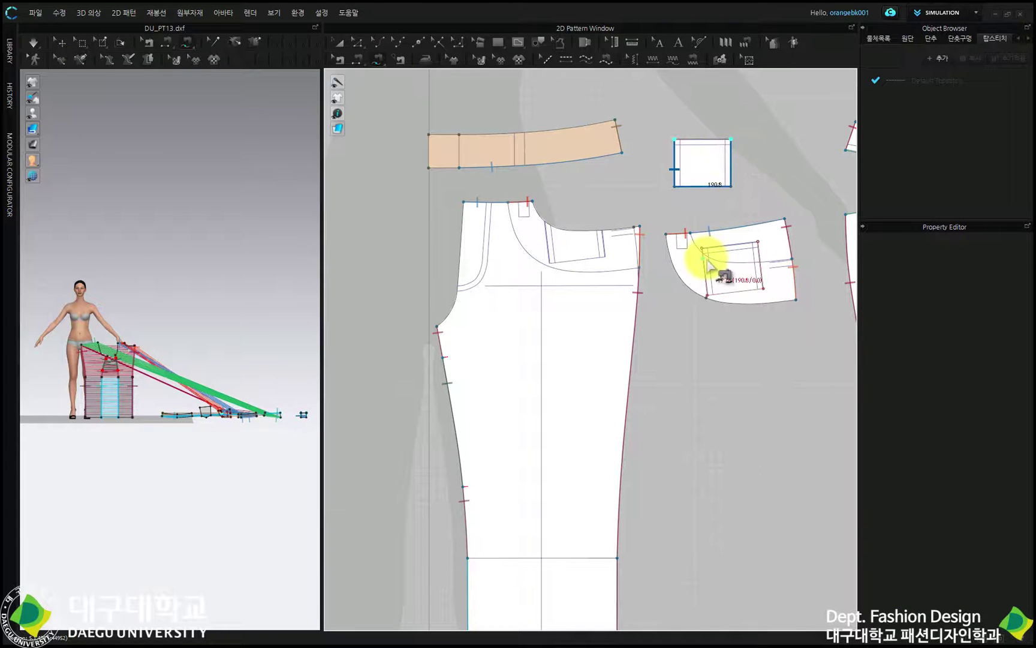
pyautogui.click(702, 248)
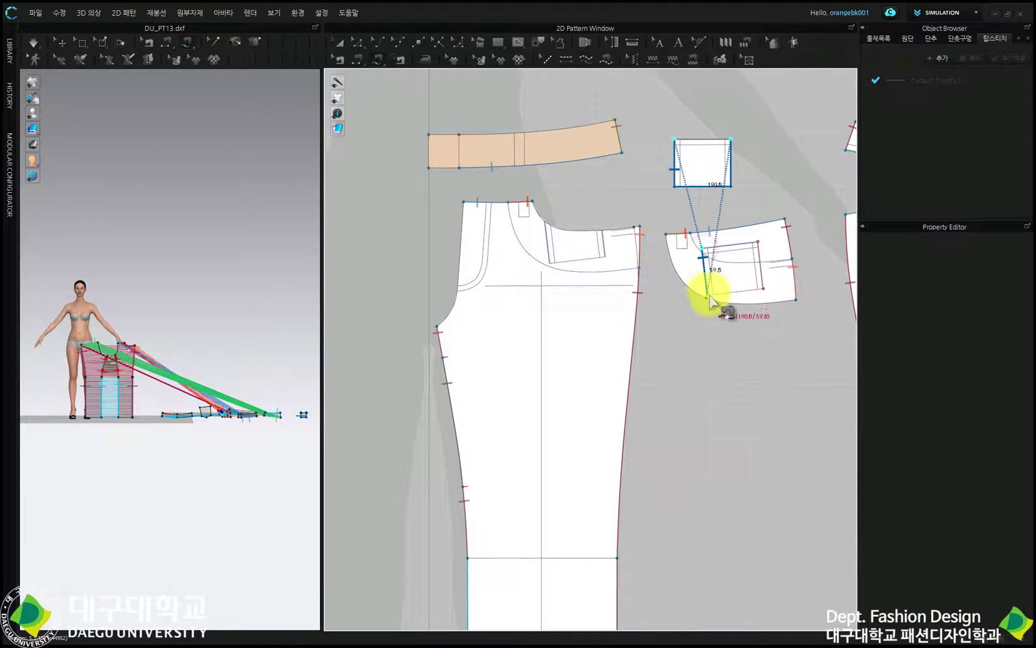
pyautogui.click(770, 247)
# Move the pocket facing back so it overlaps the front panel at the pocket opening
pyautogui.click(339, 42)
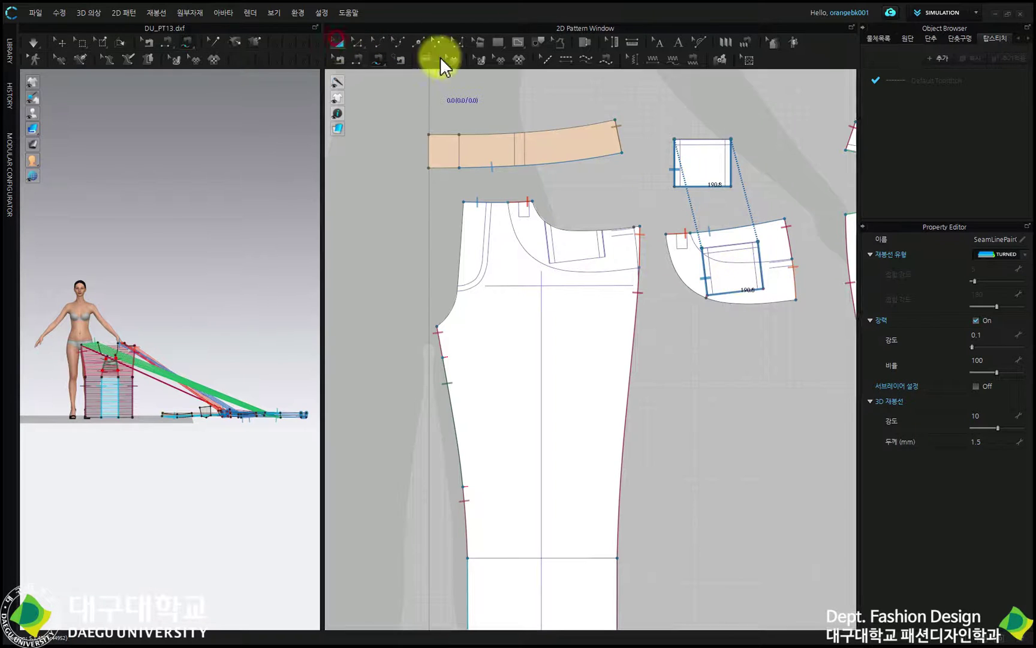
pyautogui.moveTo(775, 231); pyautogui.dragTo(635, 196)
pyautogui.moveTo(638, 175); pyautogui.dragTo(620, 187)
# Try to trace the sides and bottom of the back pocket outline on the back panel as an internal shape
pyautogui.scroll(-3, 629, 207)
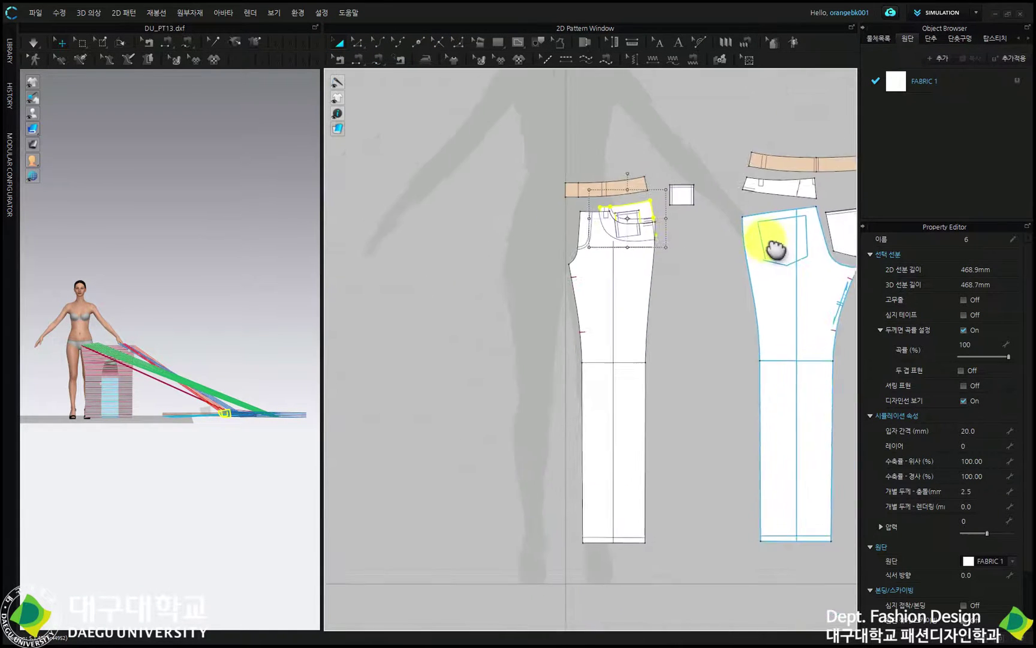
pyautogui.moveTo(775, 250); pyautogui.dragTo(589, 199, button='right')
pyautogui.scroll(5, 643, 204)
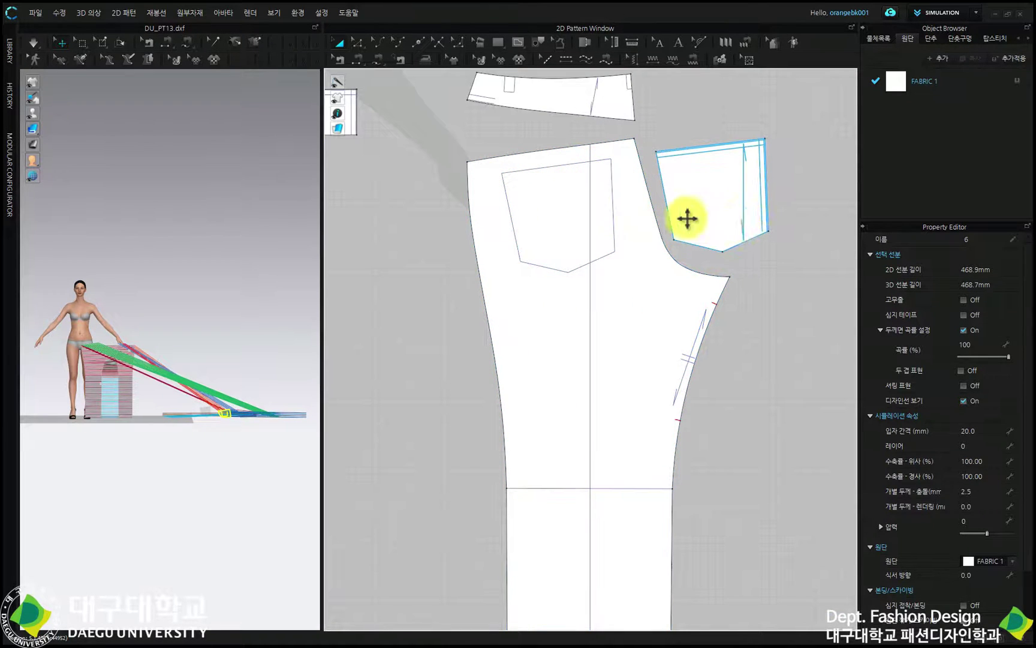
pyautogui.click(539, 42)
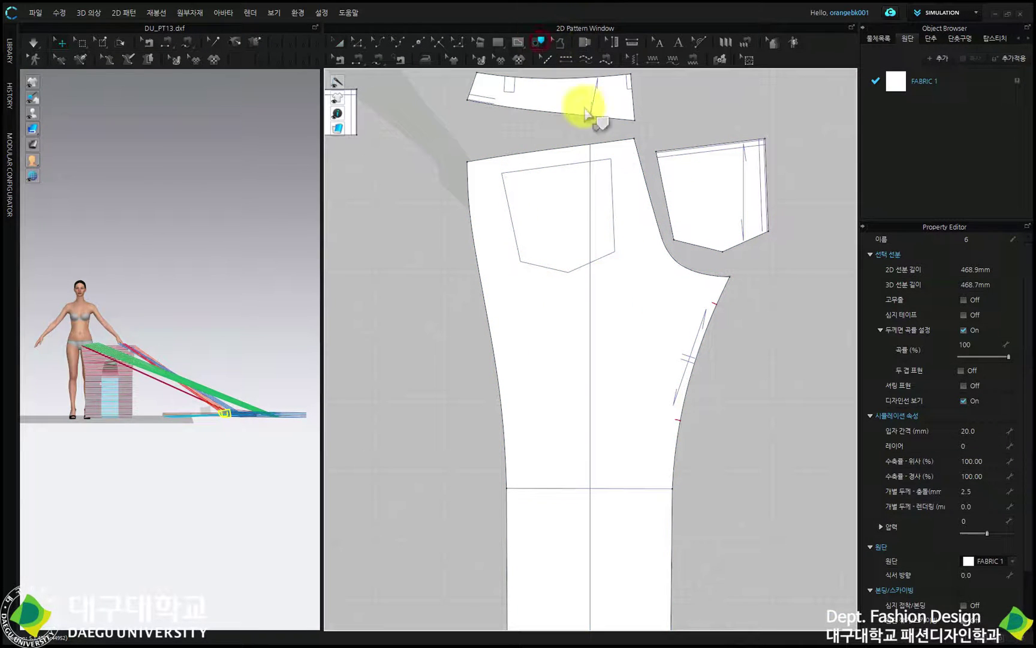
pyautogui.click(612, 199)
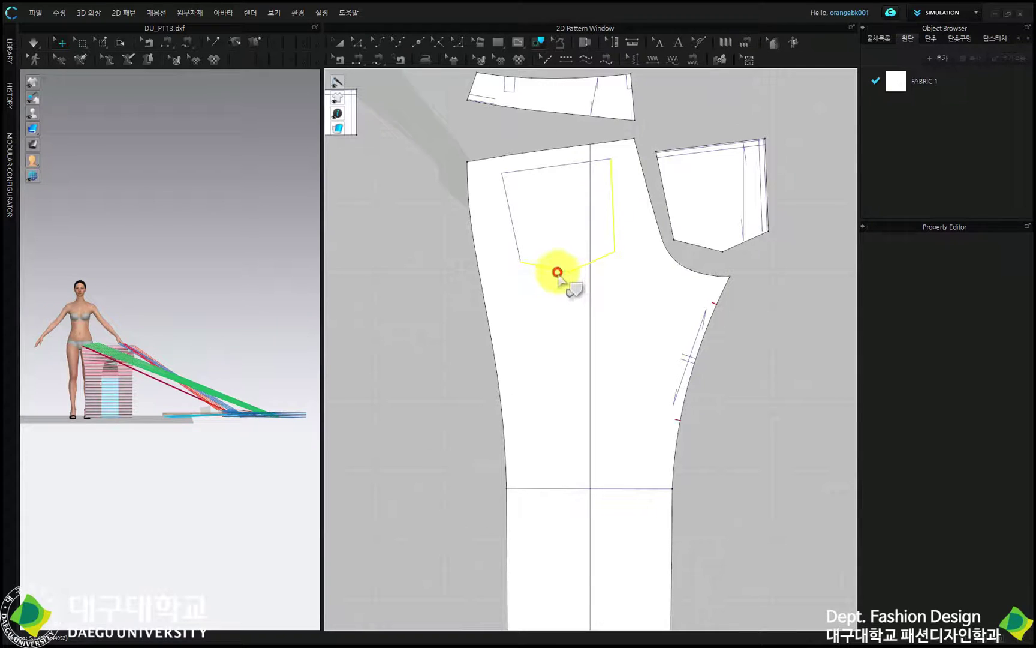
pyautogui.rightClick(519, 251)
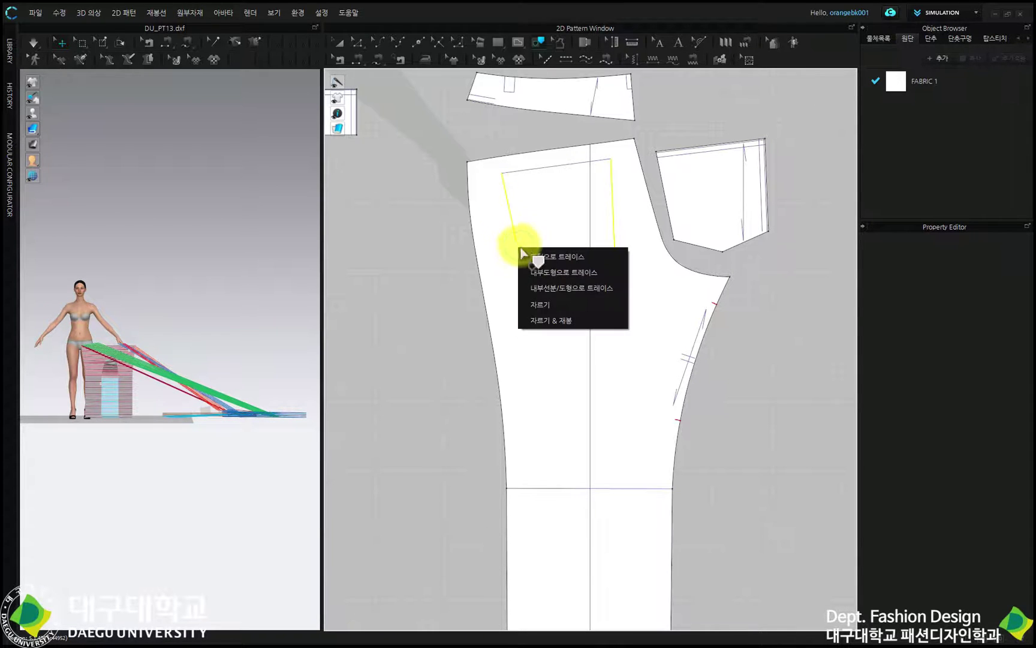
pyautogui.click(566, 277)
pyautogui.scroll(2, 562, 221)
pyautogui.scroll(2, 560, 217)
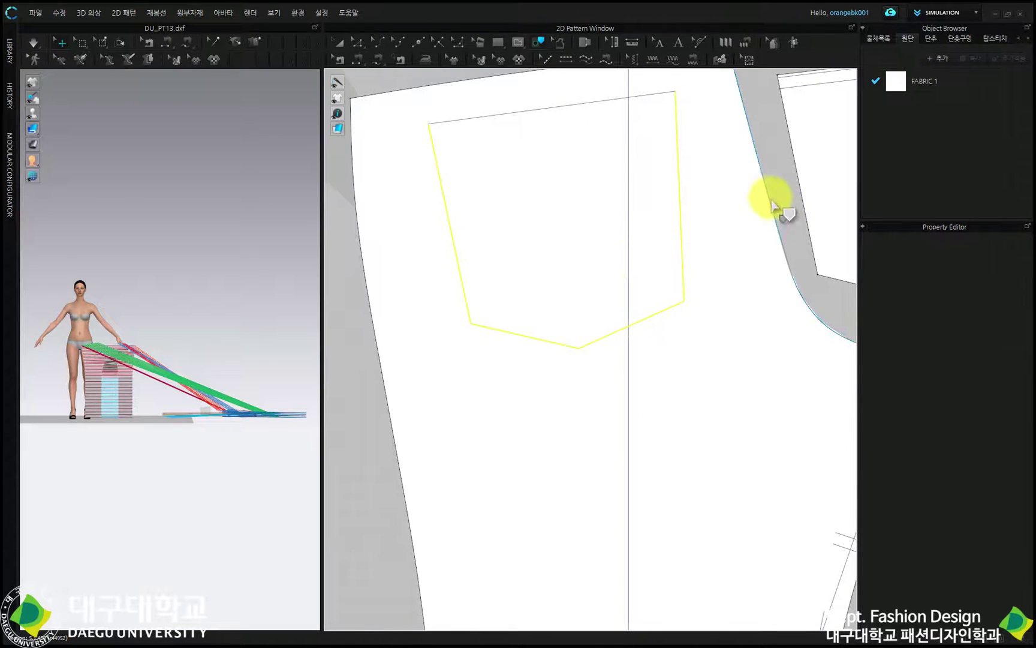
pyautogui.click(770, 165)
# Select the back pocket outline's two sides and two bottom edges on the back panel and trace them as internal lines
pyautogui.click(681, 223)
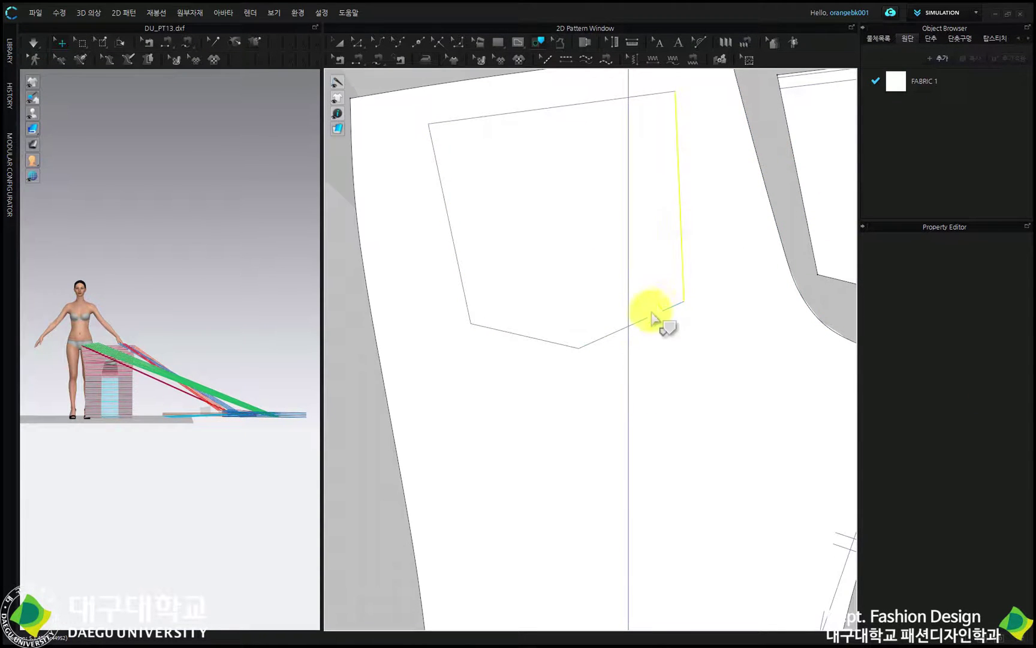
pyautogui.keyDown('shift'); pyautogui.click(649, 316); pyautogui.keyUp('shift')
pyautogui.keyDown('shift'); pyautogui.click(558, 341); pyautogui.keyUp('shift')
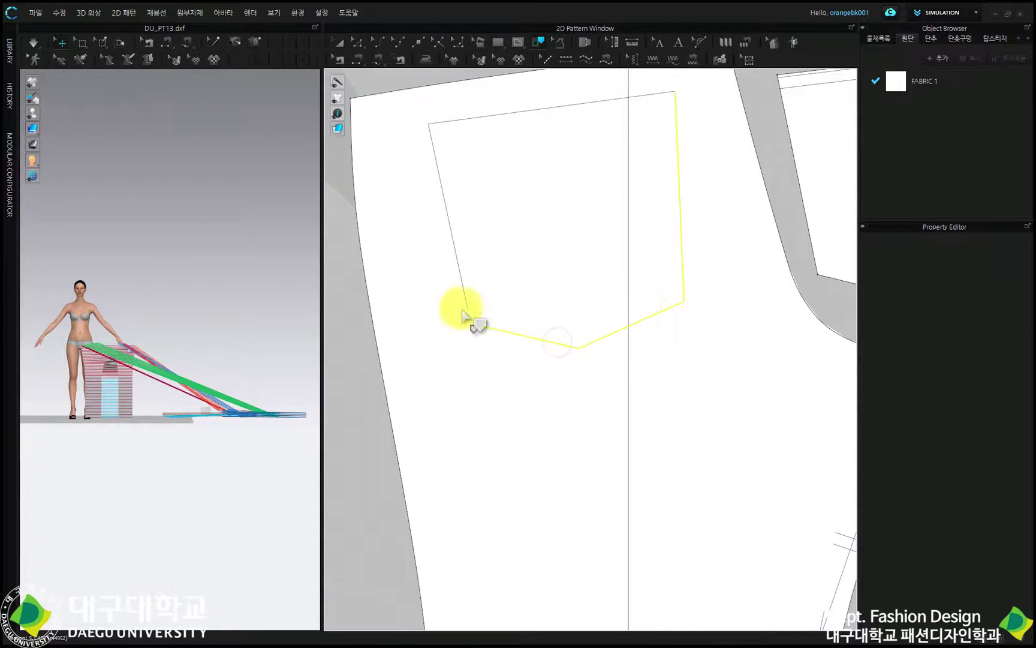
pyautogui.rightClick(468, 307)
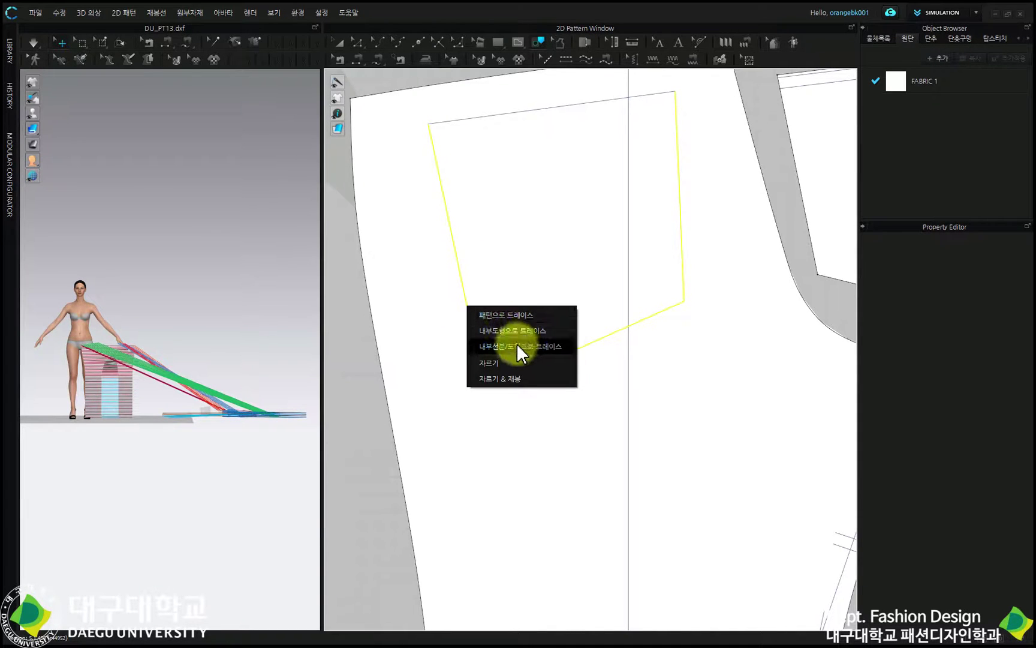
pyautogui.click(516, 345)
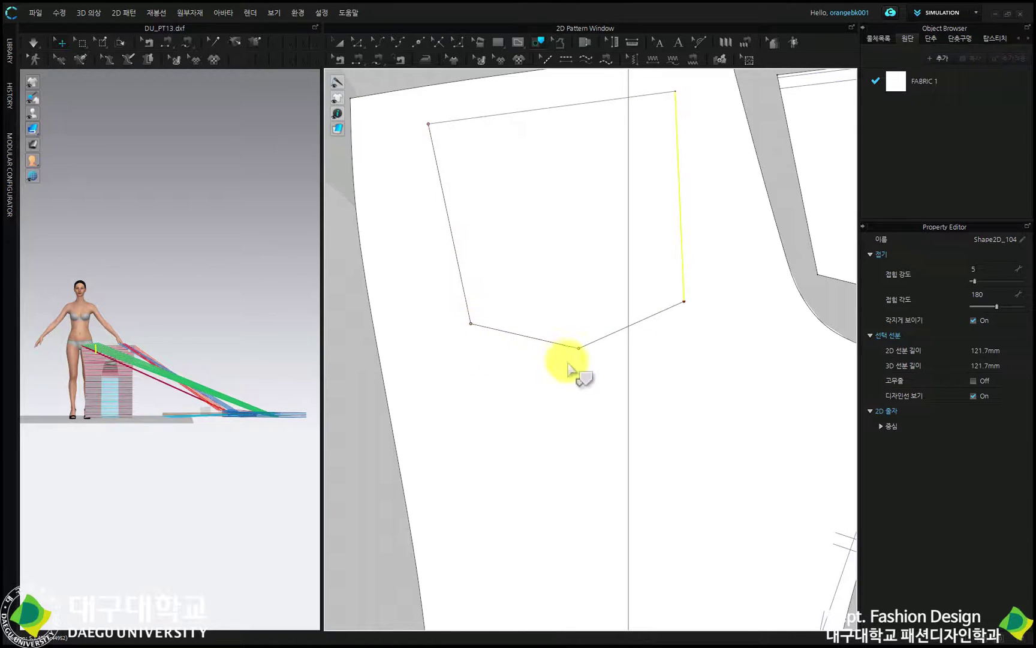
# Try to free-sew the back pocket's sides and bottom to the traced outline on the back panel
pyautogui.click(382, 60)
pyautogui.scroll(-3, 642, 297)
pyautogui.click(719, 180)
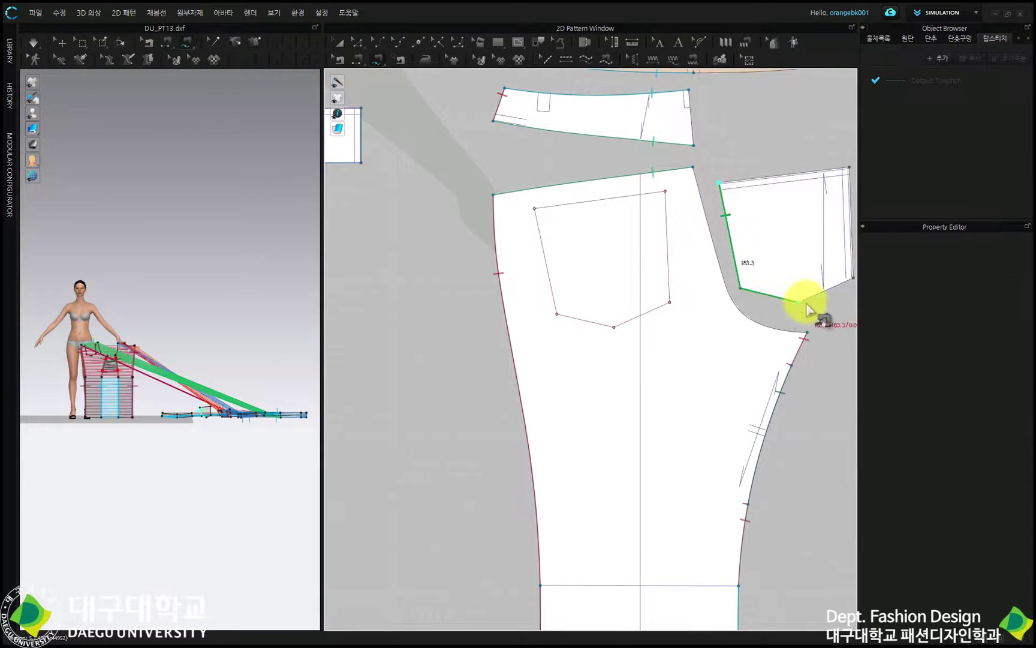
pyautogui.click(849, 169)
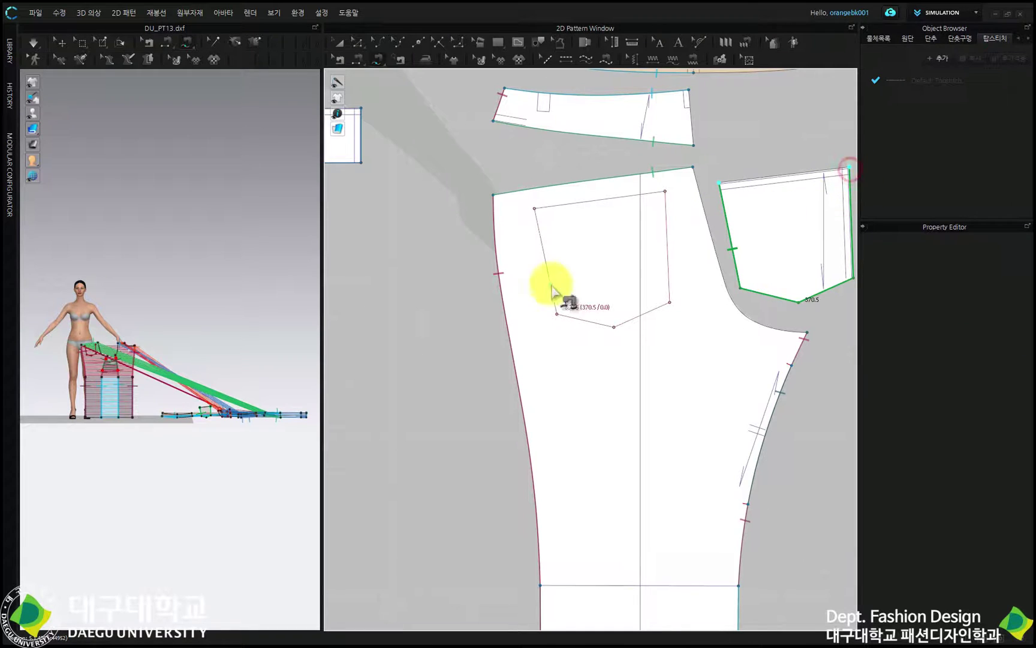
pyautogui.click(534, 203)
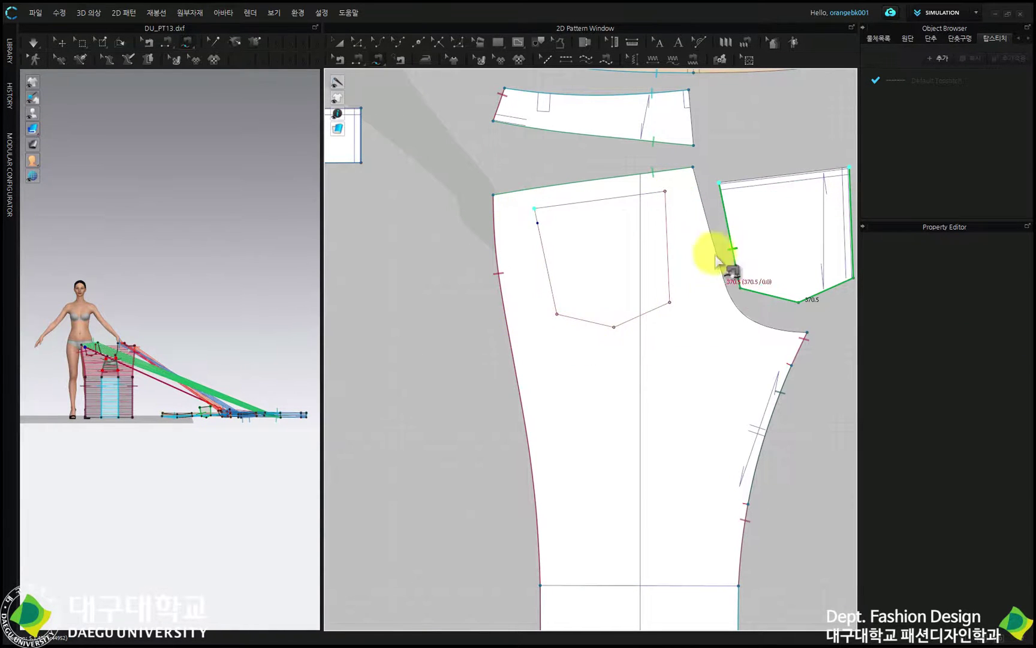
pyautogui.click(557, 315)
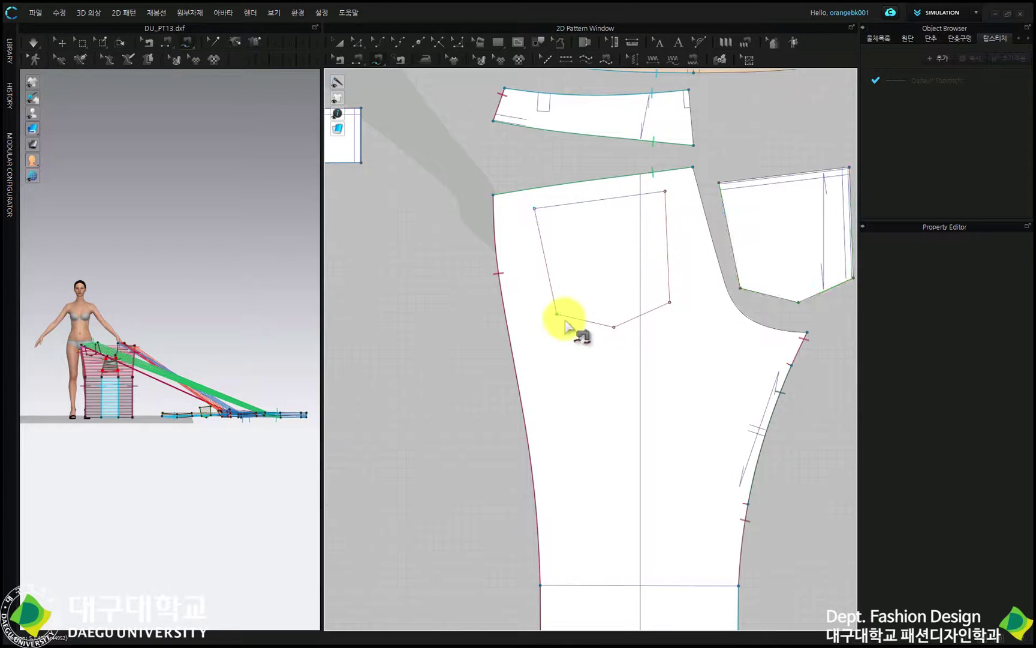
pyautogui.click(667, 271)
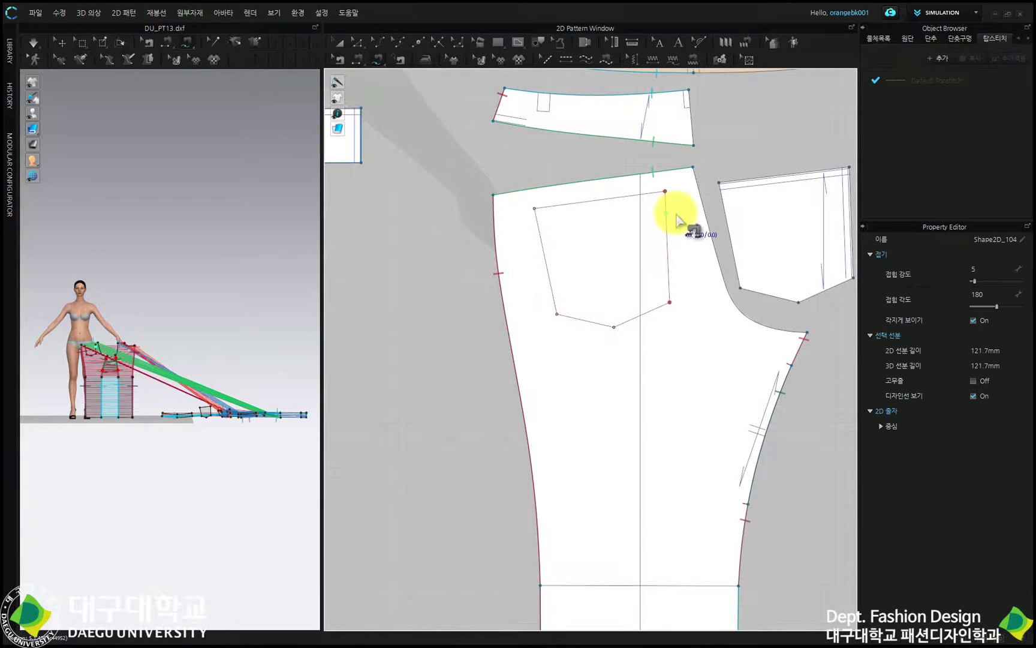
pyautogui.press('Escape')
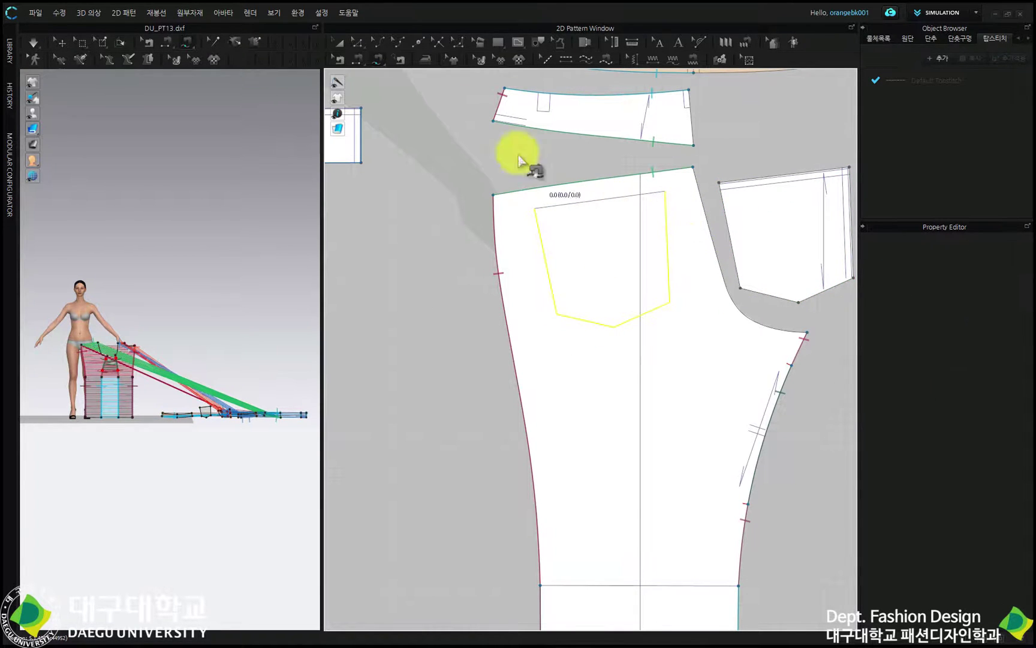
# Trace the selected sides and bottom of the back pocket outline on the back panel as an internal shape
pyautogui.click(538, 40)
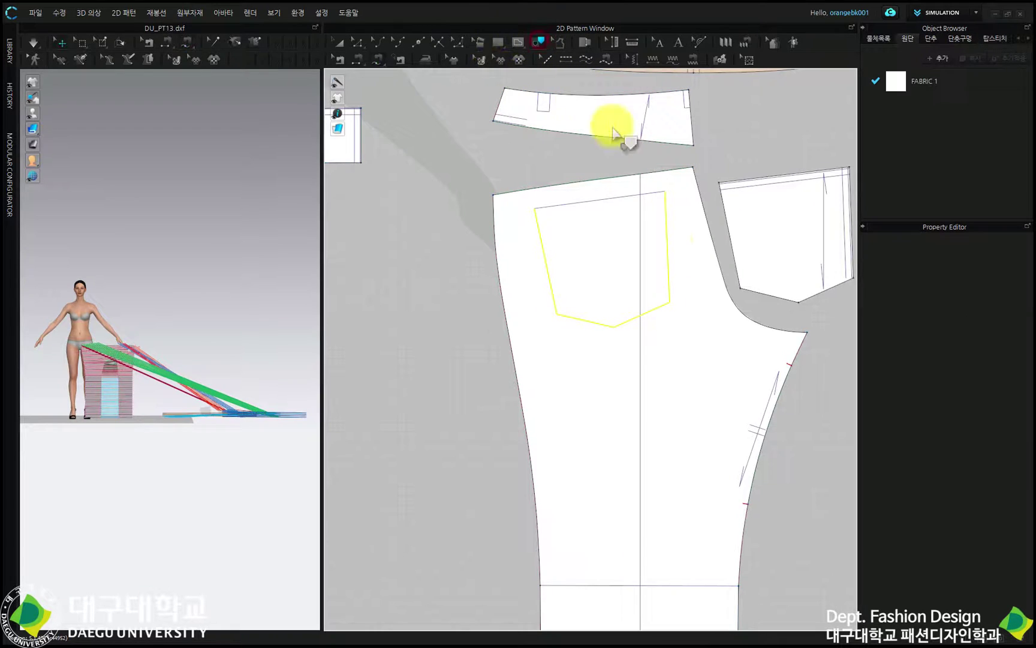
pyautogui.rightClick(647, 316)
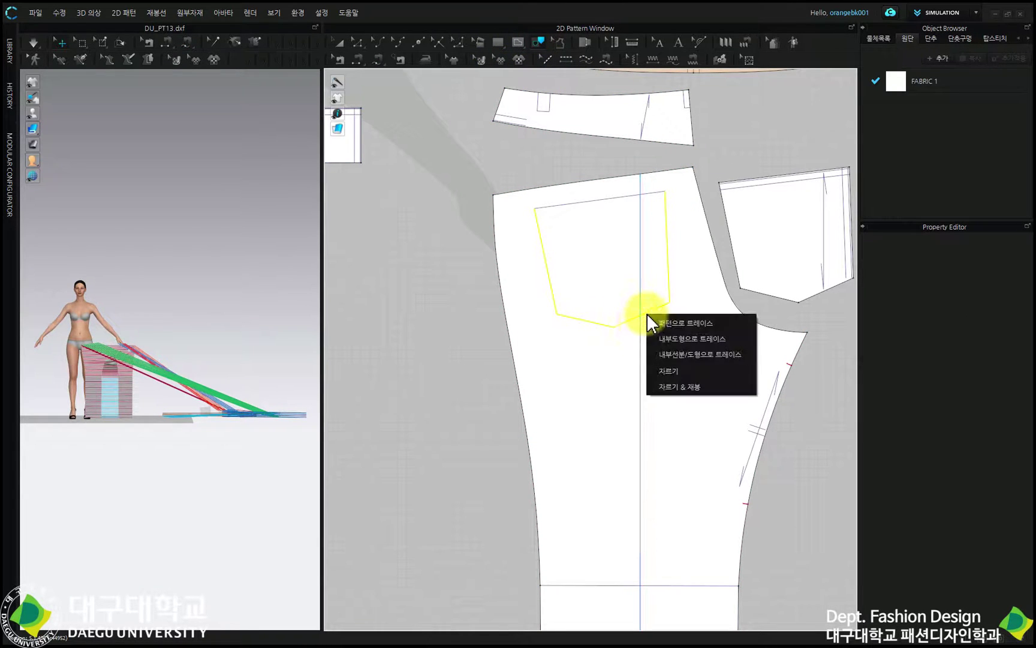
pyautogui.click(669, 338)
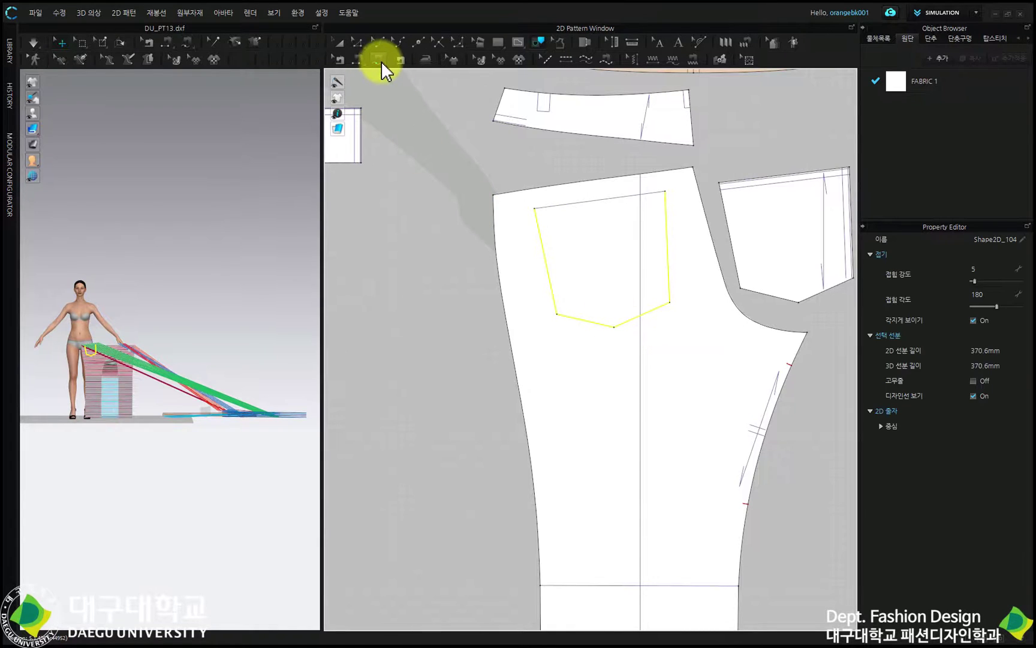
# Free-sew the back pocket's sides and bottom to the matching internal shape on the back panel
pyautogui.click(380, 60)
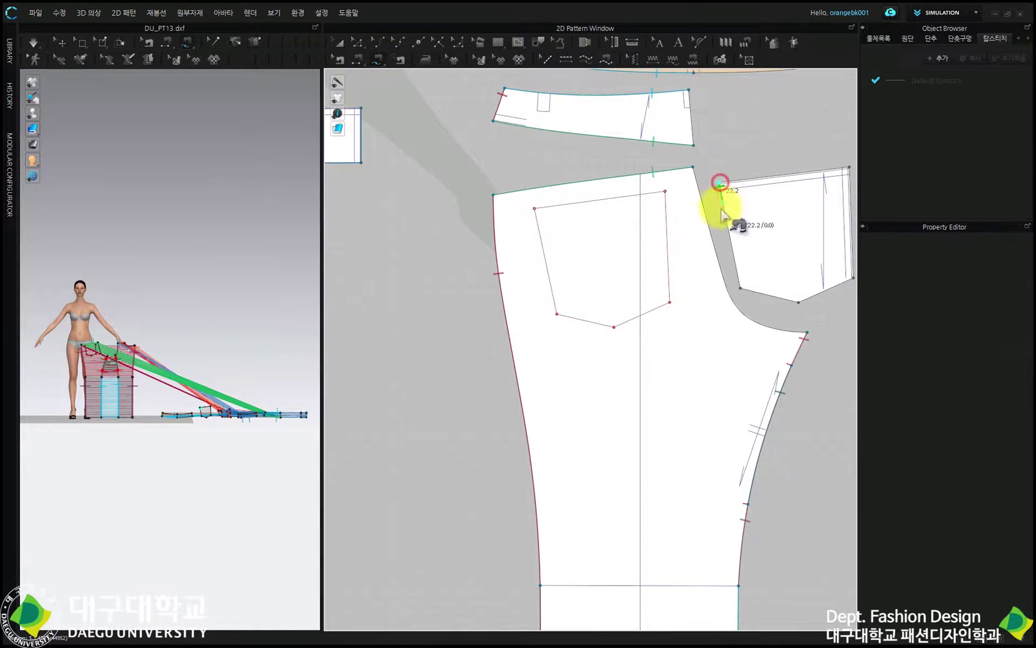
pyautogui.click(851, 170)
pyautogui.click(537, 210)
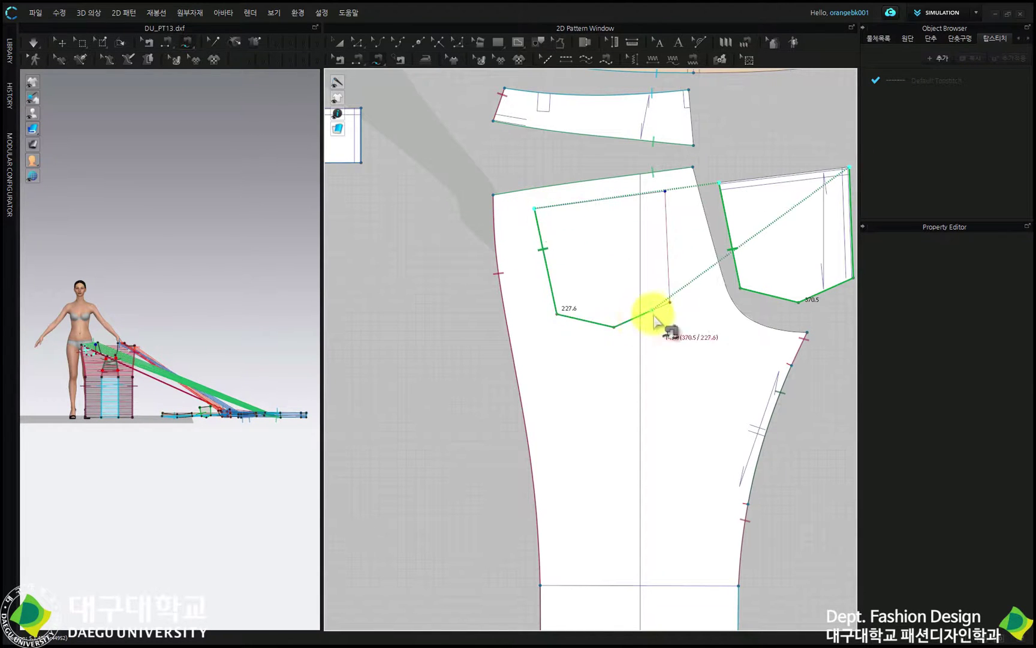
pyautogui.click(665, 193)
# Place the back pocket between the front and back panels, and move all the back pieces closer to the front panel
pyautogui.scroll(-4, 669, 216)
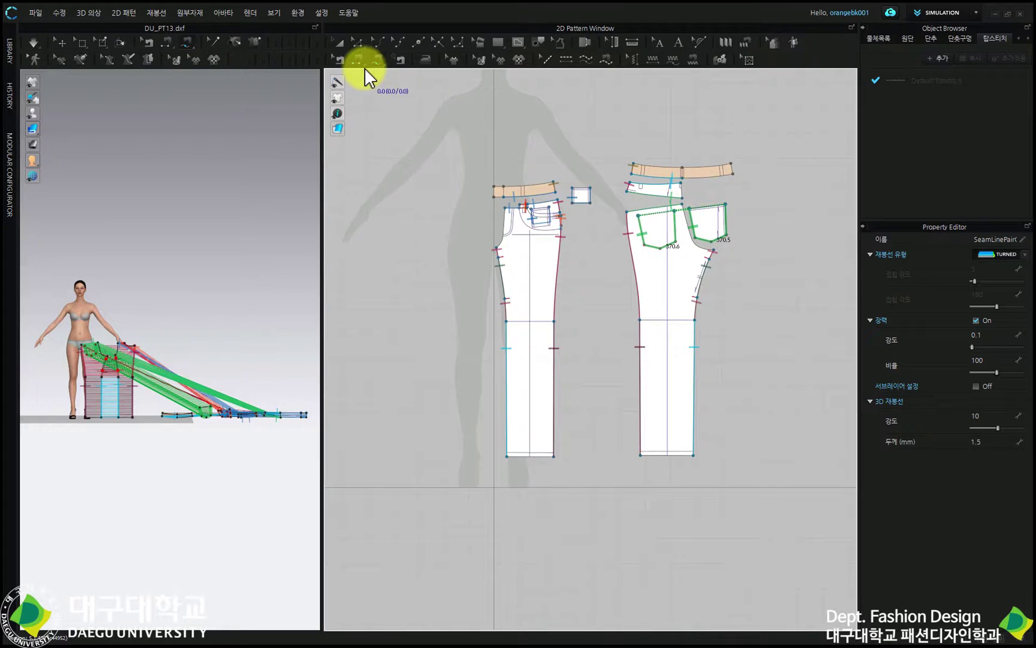
pyautogui.scroll(3, 710, 229)
pyautogui.moveTo(711, 206); pyautogui.dragTo(548, 318)
pyautogui.scroll(-2, 609, 284)
pyautogui.moveTo(778, 92); pyautogui.dragTo(553, 523)
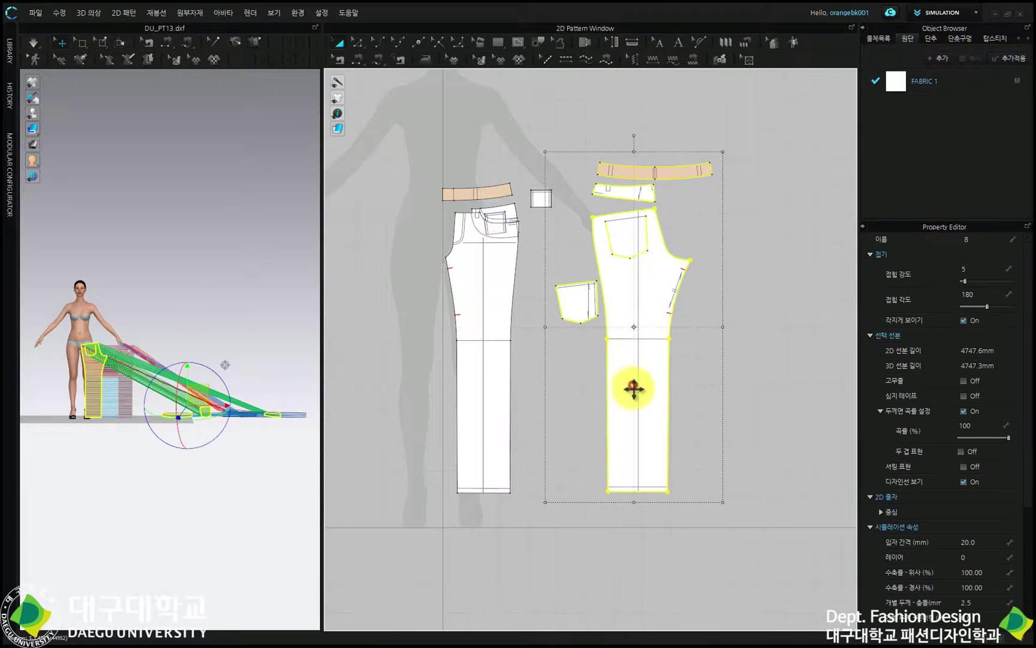
pyautogui.moveTo(629, 393); pyautogui.dragTo(540, 323)
# Move the coin pocket down between the front and back panels, and shift the back waistband sideways away from the other pieces
pyautogui.scroll(2, 555, 248)
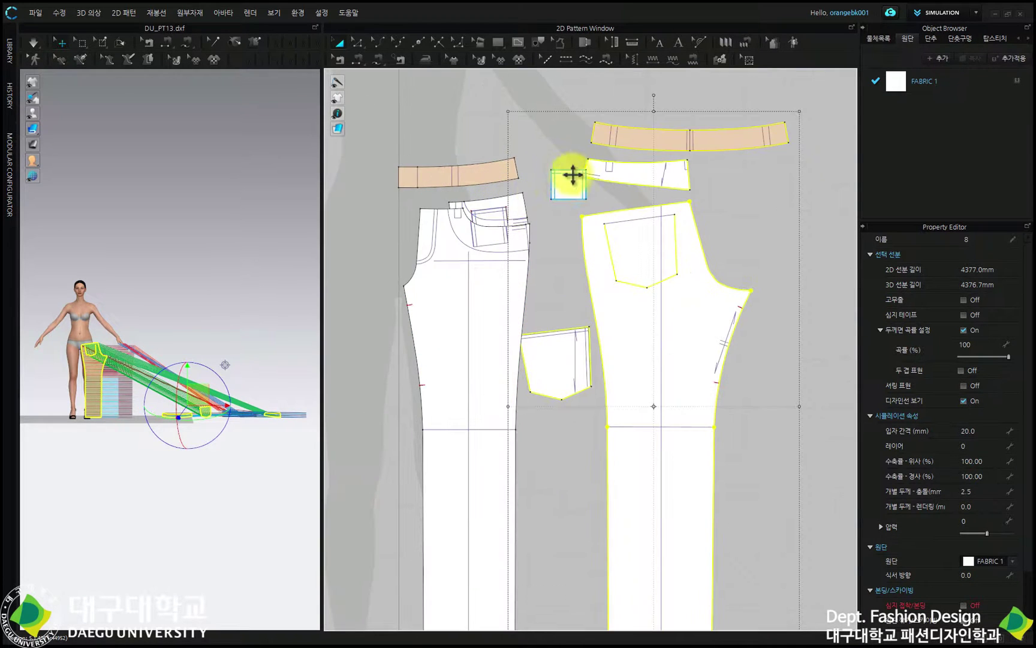
pyautogui.click(562, 192)
pyautogui.scroll(-2, 556, 237)
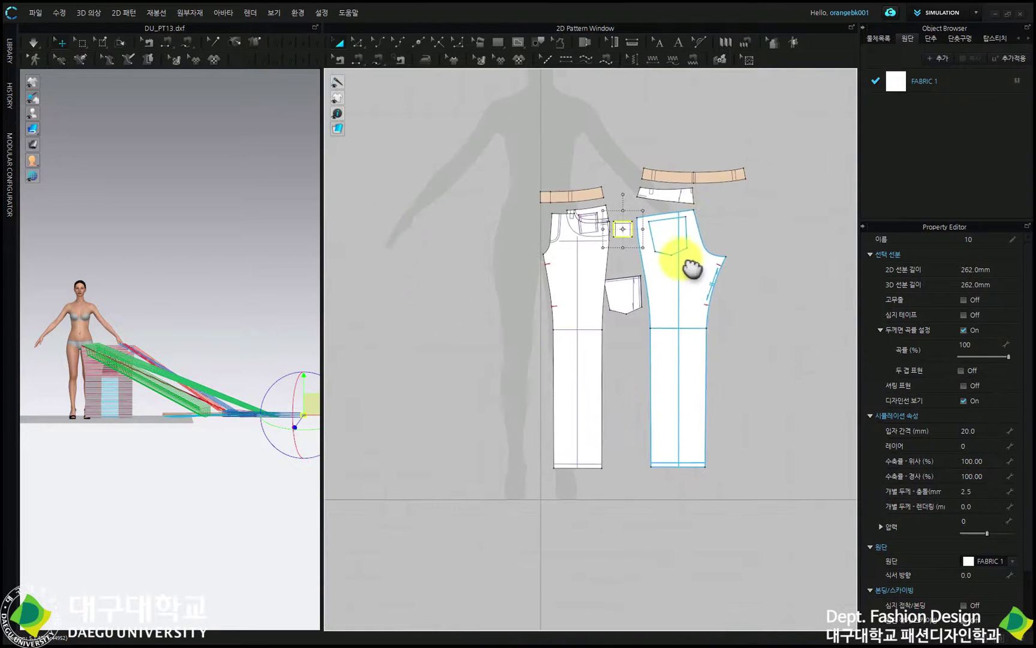
pyautogui.moveTo(675, 261); pyautogui.dragTo(678, 219, button='right')
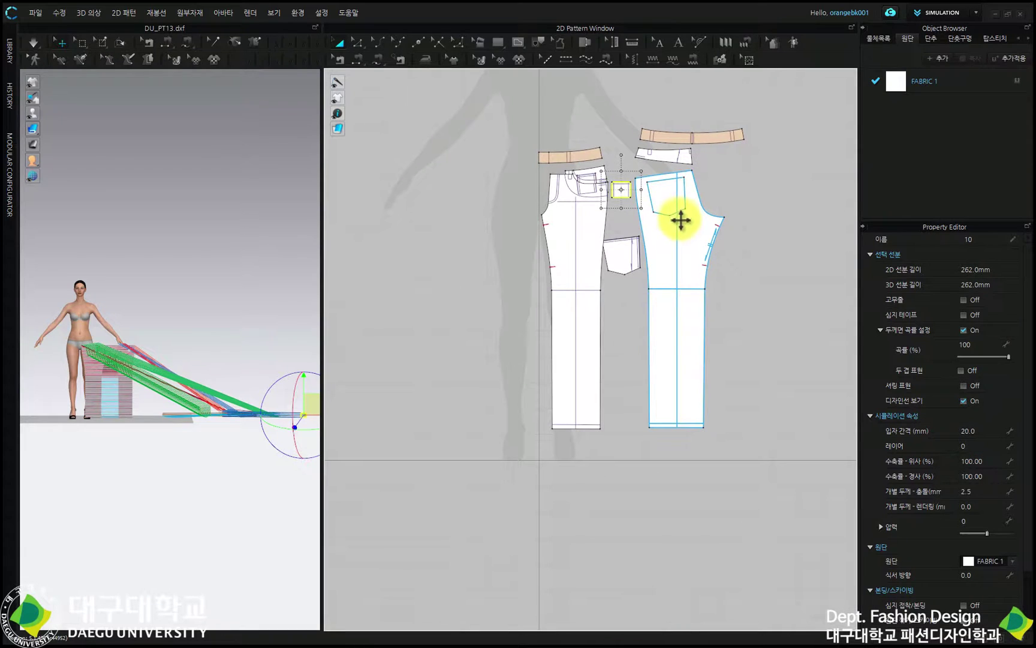
pyautogui.click(728, 140)
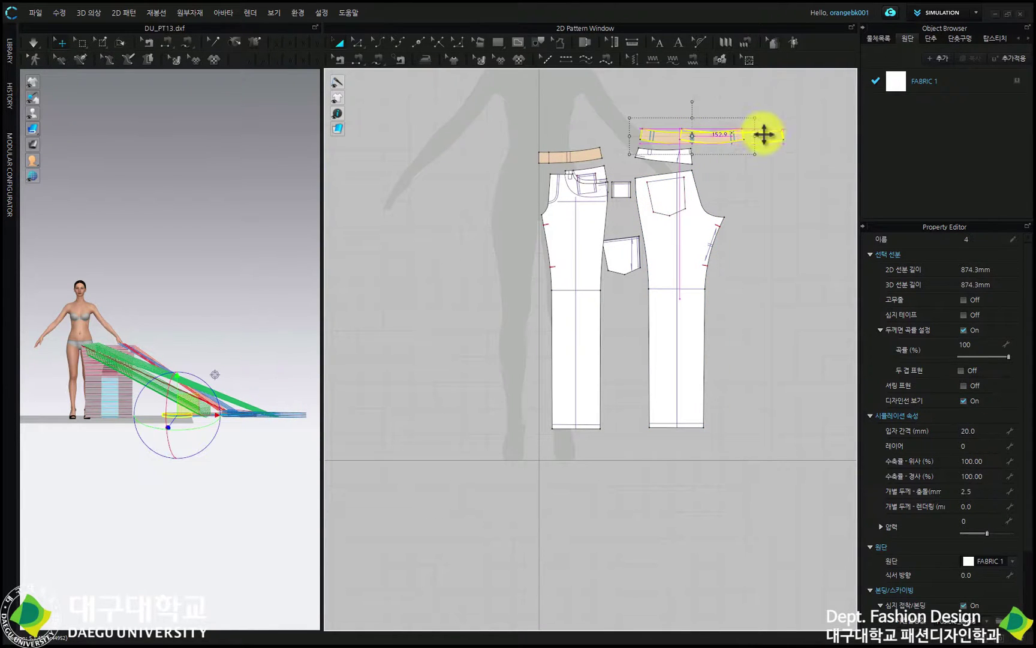
pyautogui.moveTo(764, 135); pyautogui.dragTo(749, 154)
# Duplicate every piece except the back waistband symmetrically with its sewing, and move the mirrored back panel, yoke and pocket beside the original back panel
pyautogui.moveTo(747, 95); pyautogui.dragTo(488, 500)
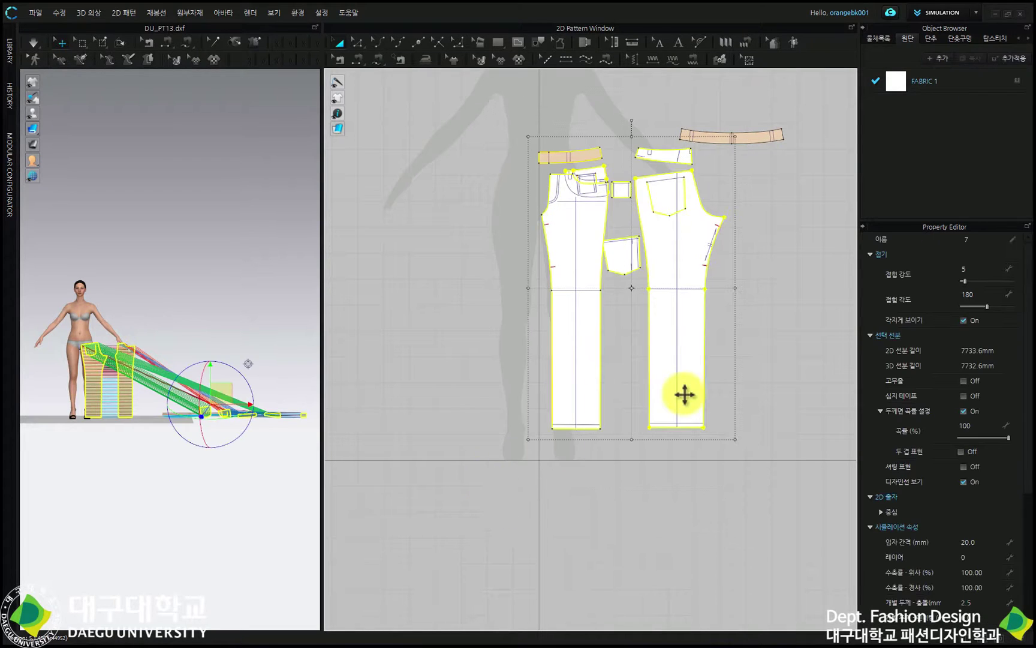
pyautogui.rightClick(583, 230)
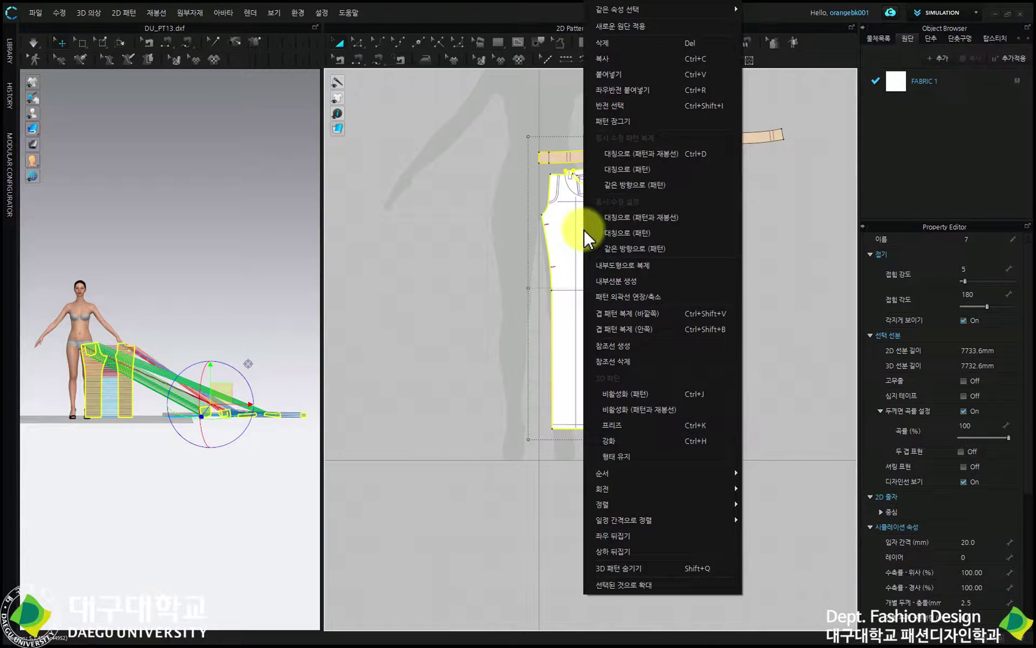
pyautogui.click(638, 156)
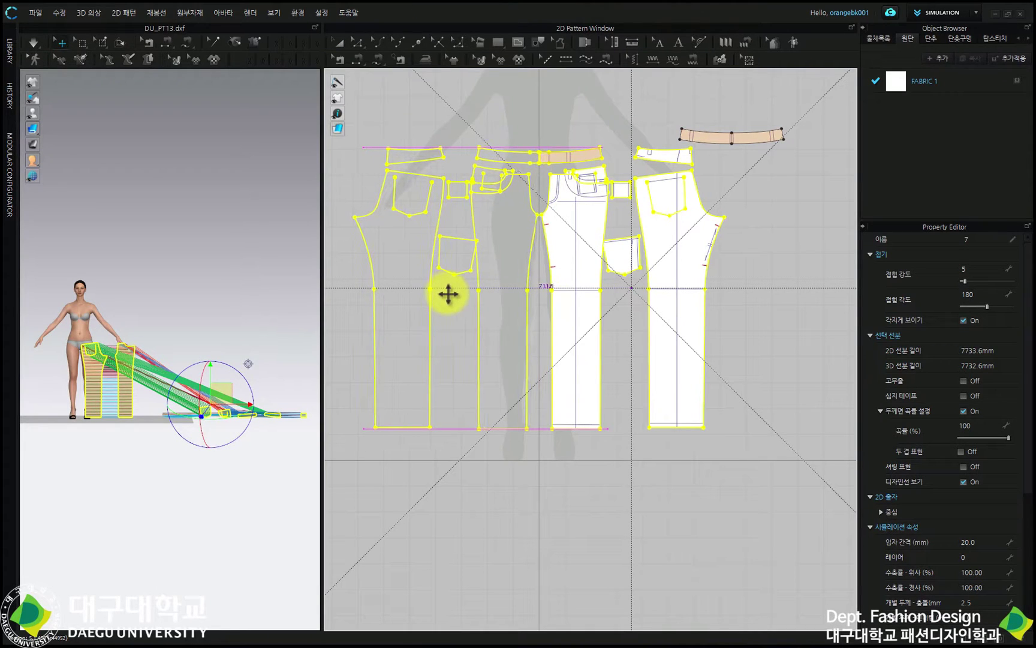
pyautogui.click(449, 298)
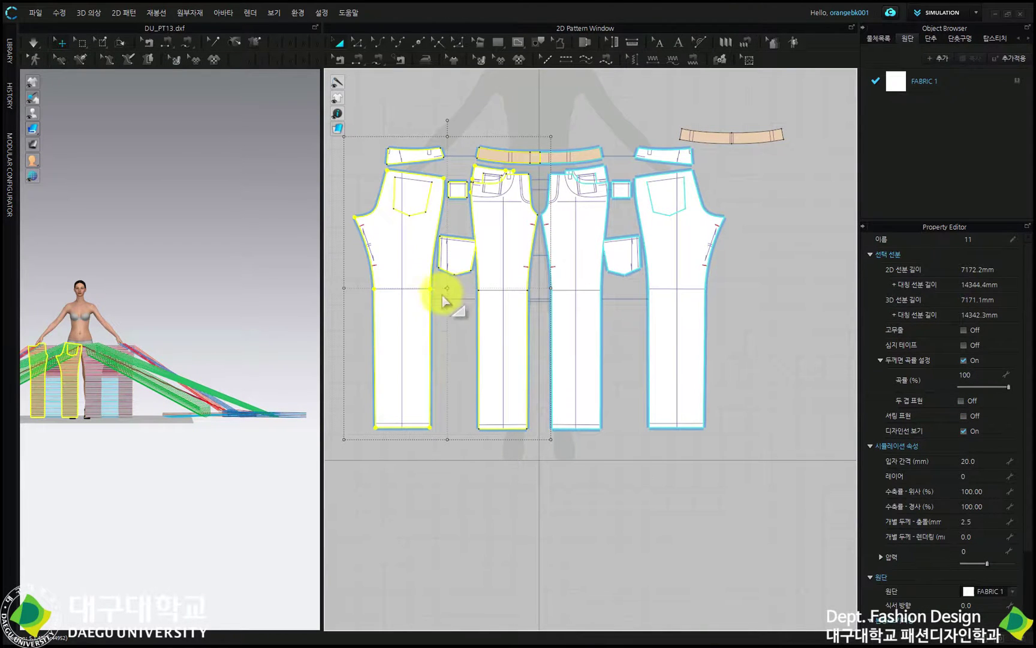
pyautogui.moveTo(356, 101); pyautogui.dragTo(454, 451)
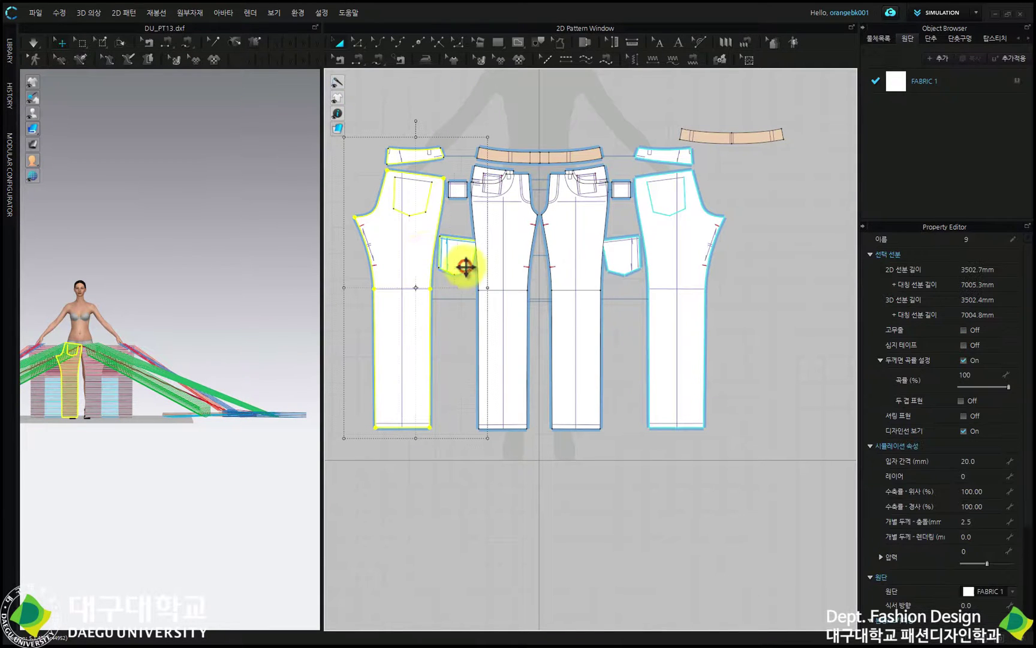
pyautogui.moveTo(413, 252); pyautogui.dragTo(771, 242)
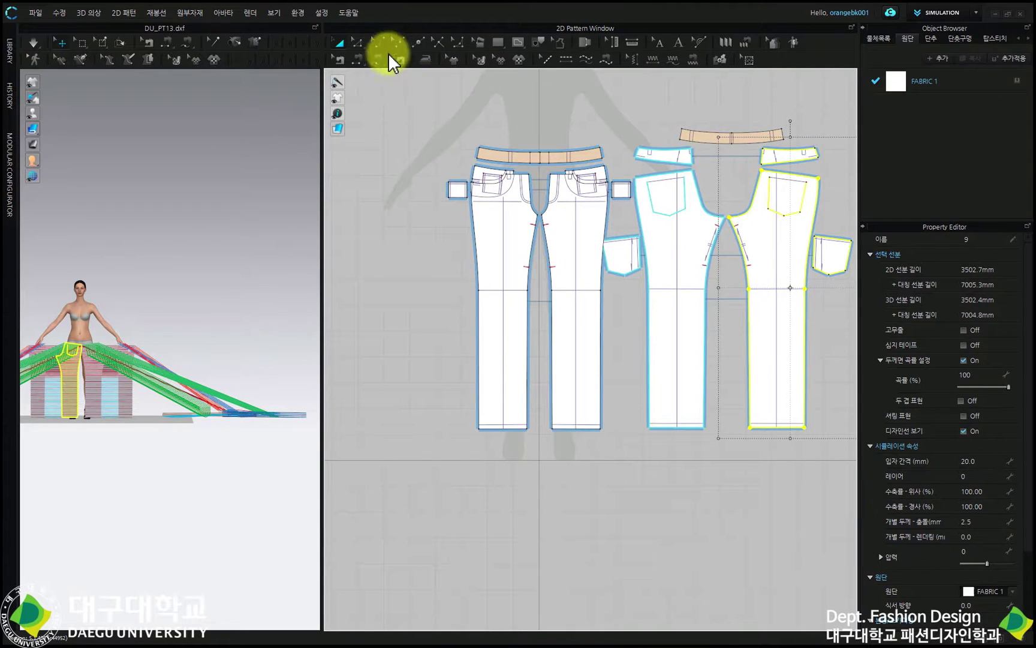
# Sew the mirrored back yoke's top edge to the unsewn half of the back waistband's lower edge
pyautogui.click(361, 60)
pyautogui.scroll(3, 780, 156)
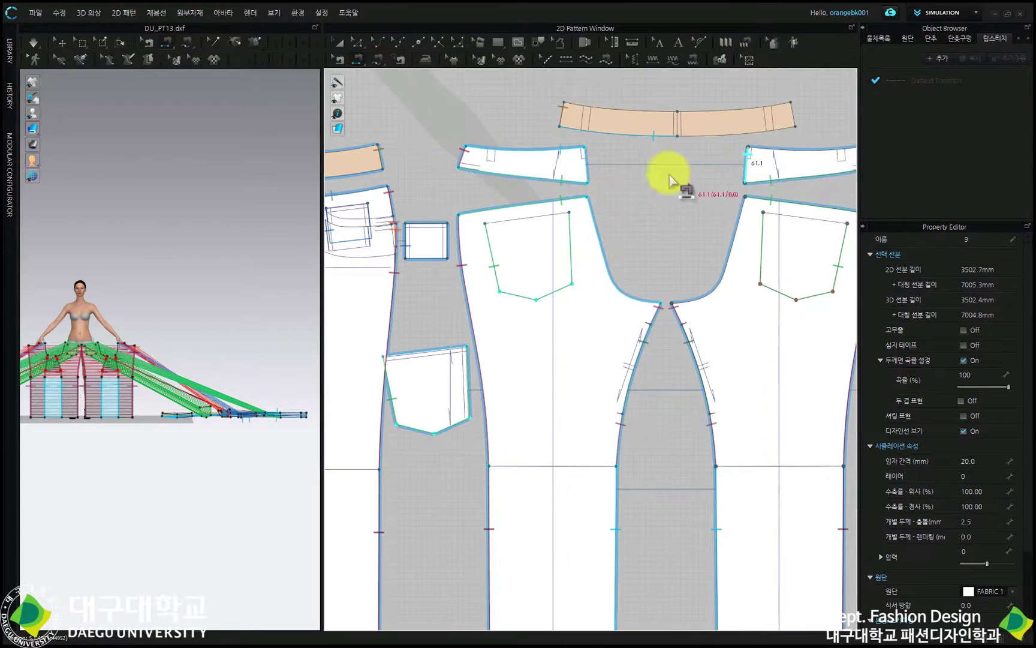
pyautogui.click(617, 131)
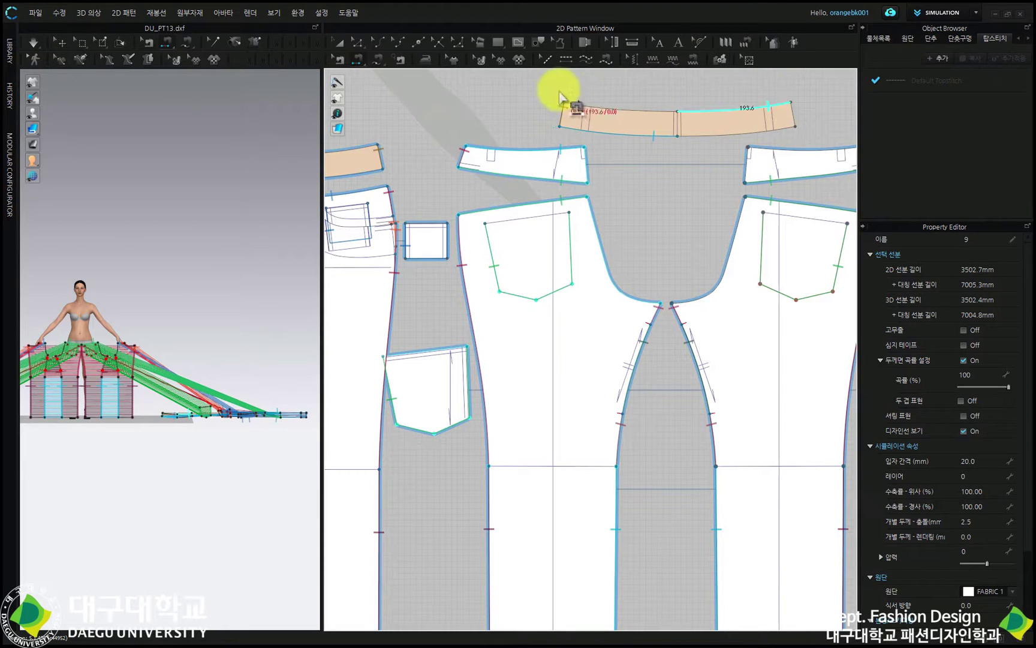
pyautogui.moveTo(697, 177); pyautogui.dragTo(681, 193, button='middle')
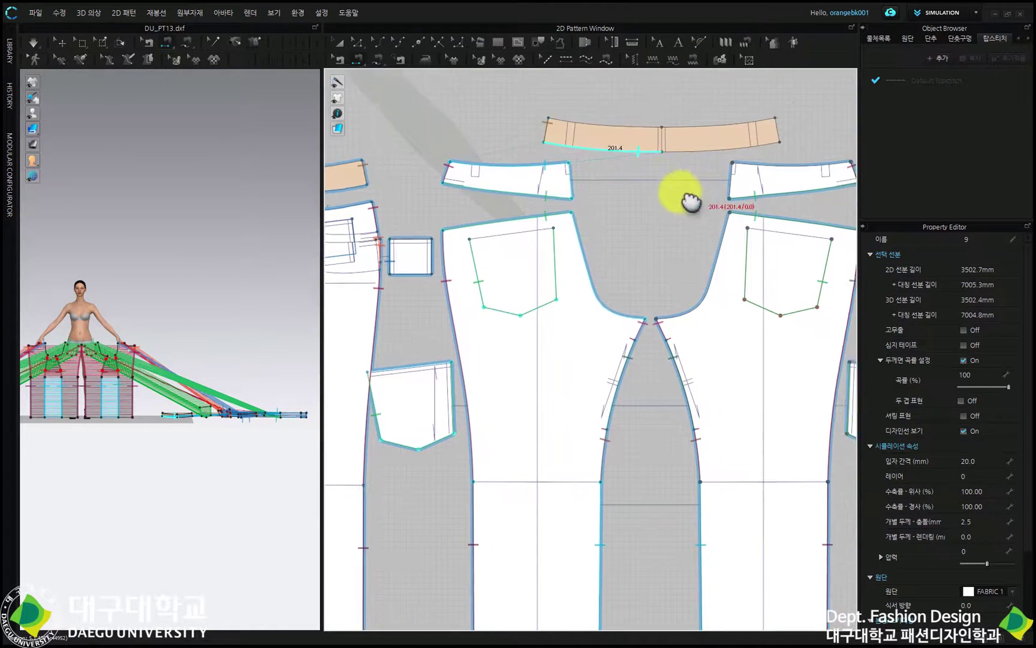
pyautogui.scroll(3, 675, 202)
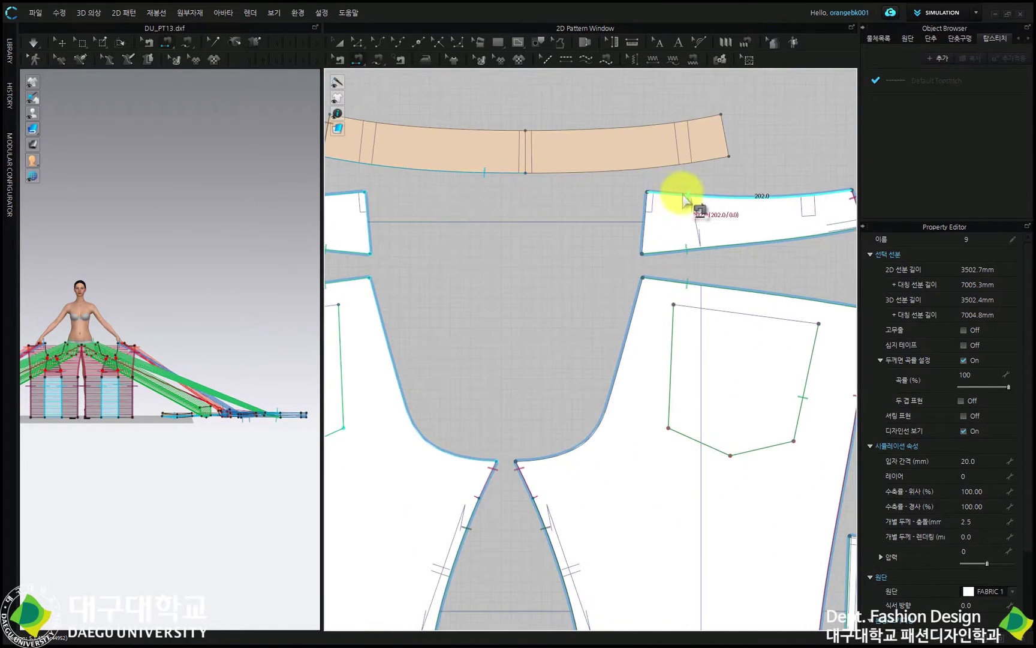
pyautogui.click(691, 194)
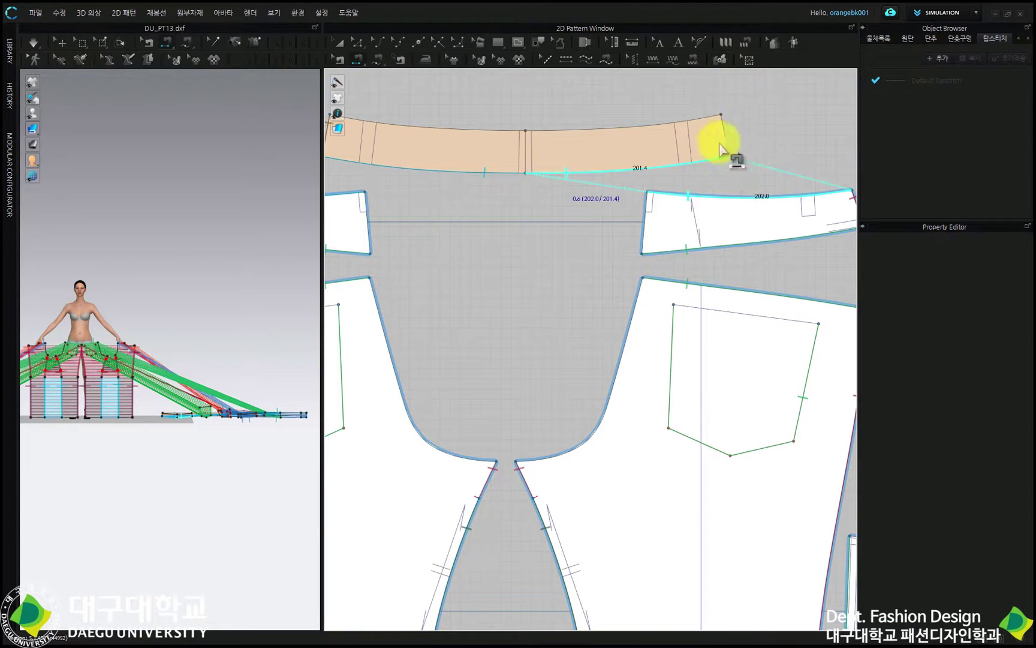
pyautogui.click(728, 150)
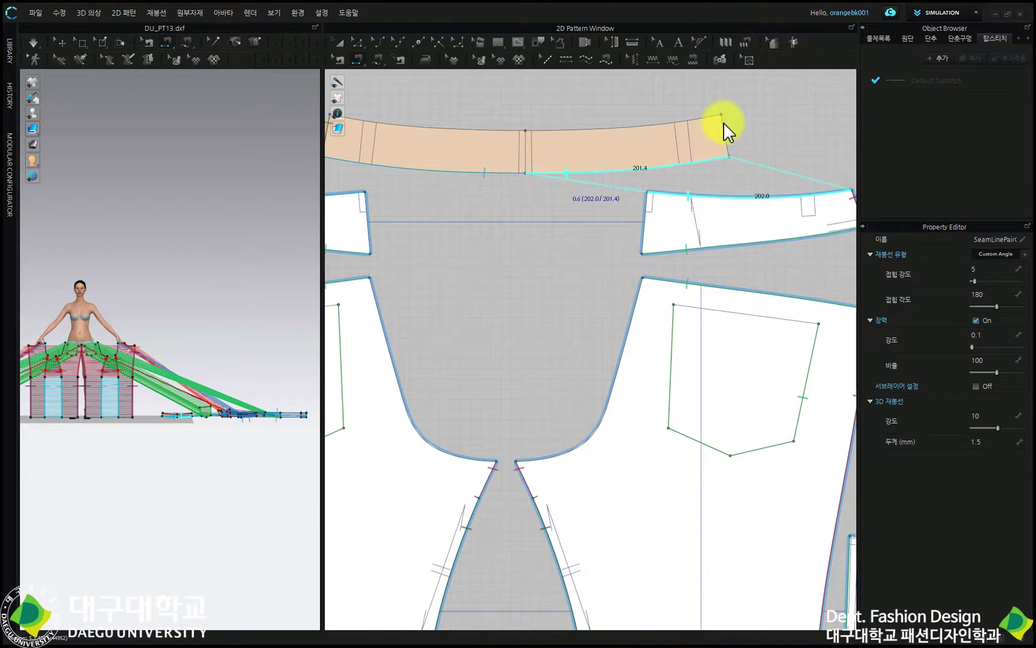
# Sew the free end of the back waistband to the outer end of the mirrored front waistband
pyautogui.click(723, 126)
pyautogui.scroll(-3, 725, 123)
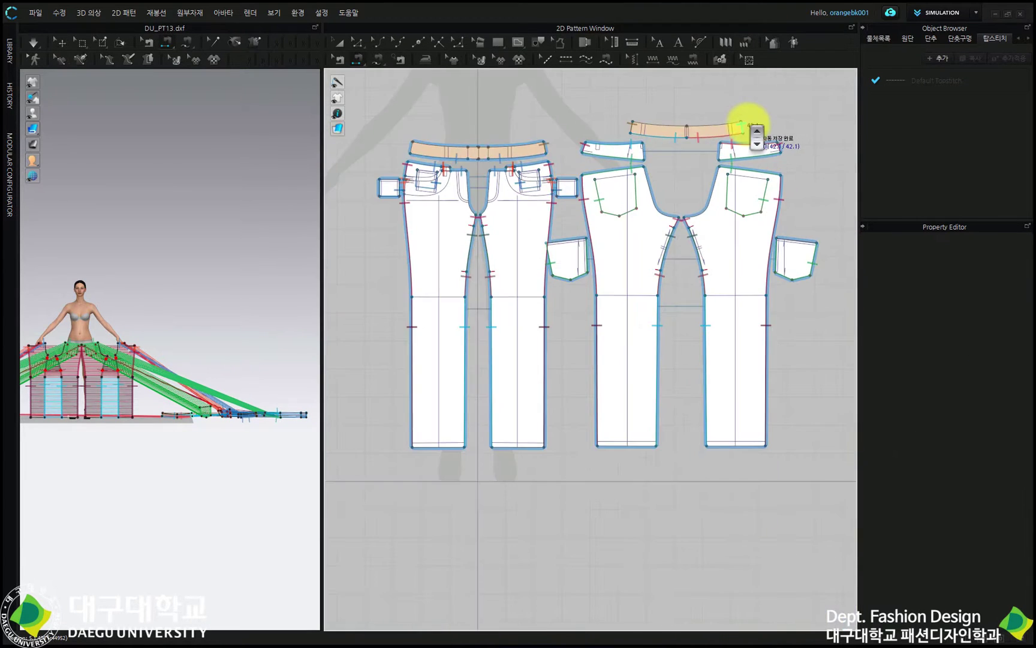
pyautogui.scroll(3, 416, 164)
pyautogui.click(422, 126)
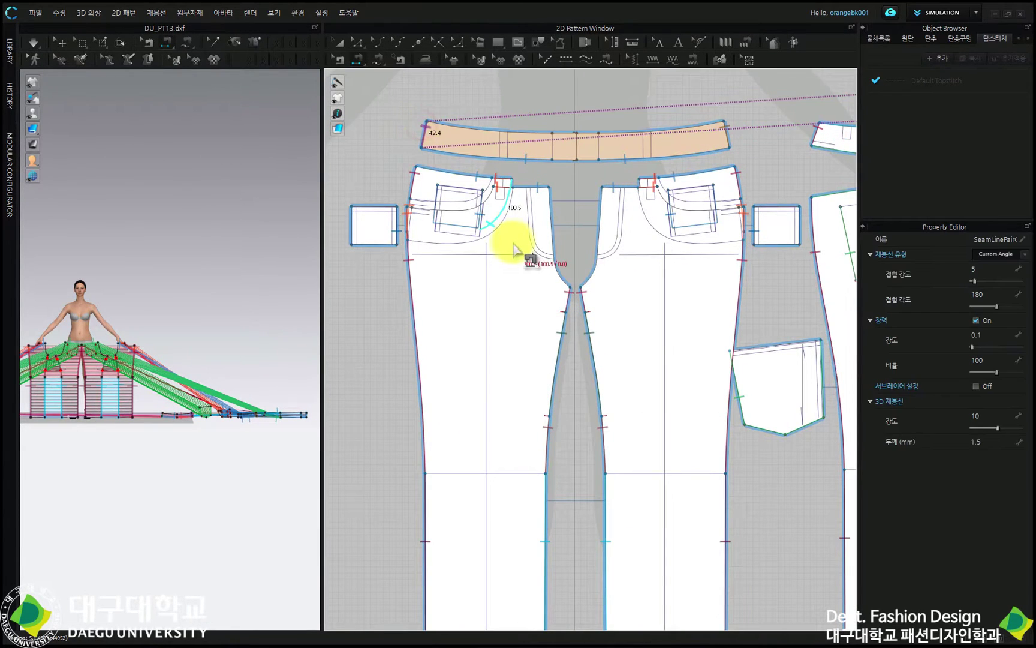
# Sew the two front panels together along their centre front rise edges
pyautogui.scroll(-2, 516, 243)
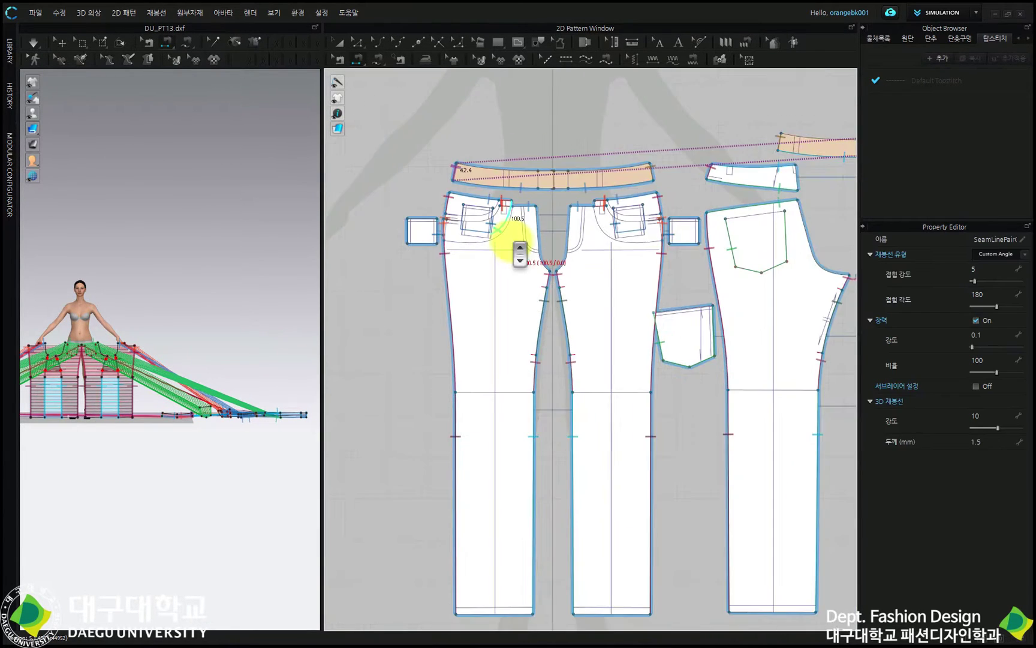
pyautogui.click(336, 42)
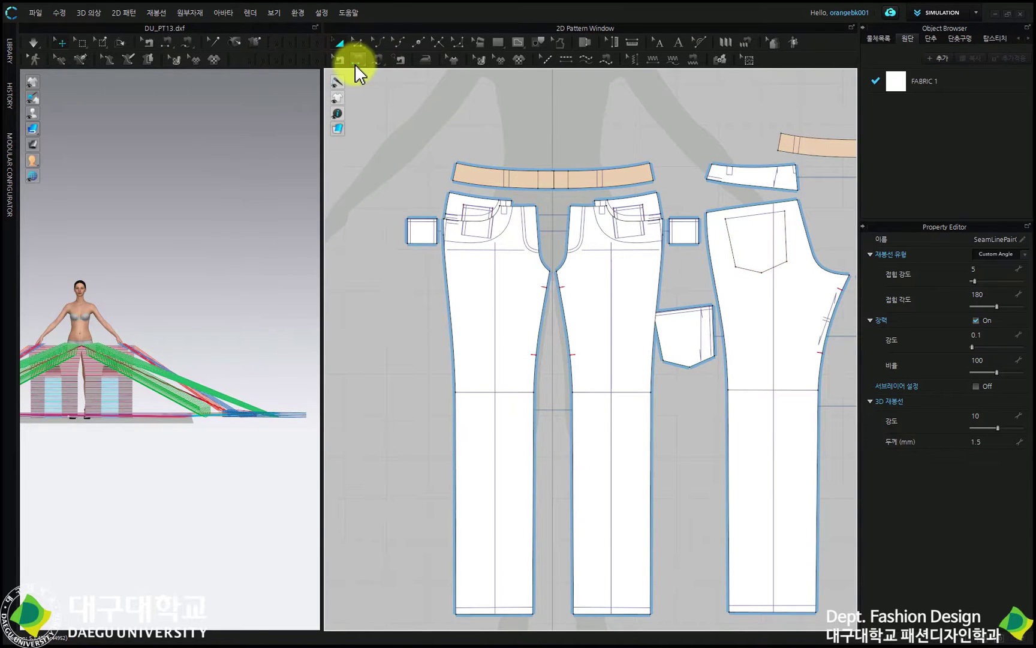
pyautogui.click(358, 58)
pyautogui.scroll(3, 605, 162)
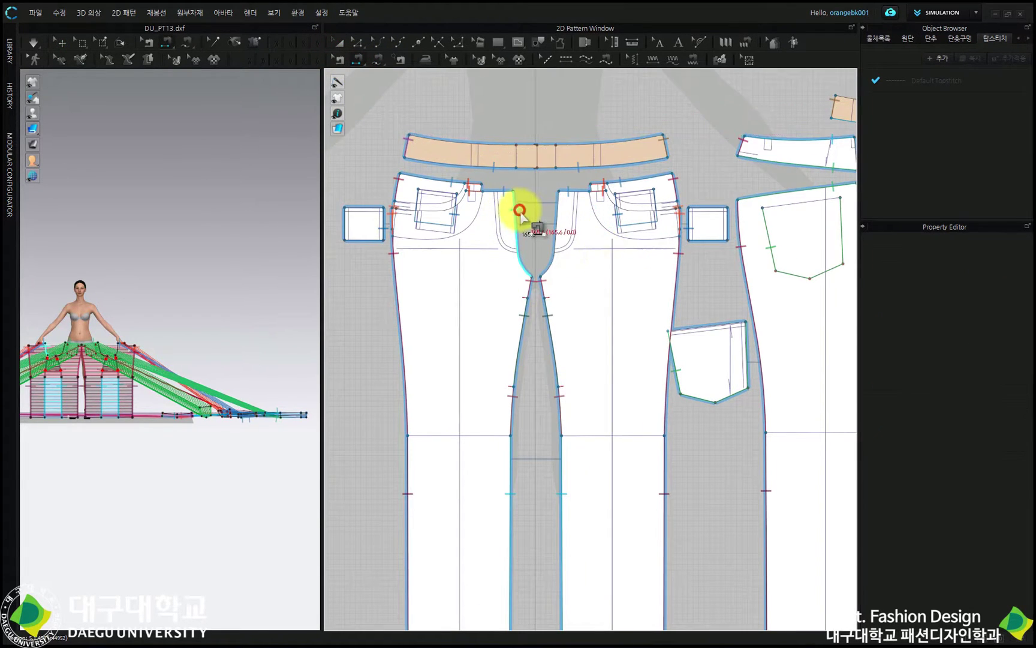
pyautogui.click(548, 208)
pyautogui.moveTo(839, 163); pyautogui.dragTo(643, 154, button='right')
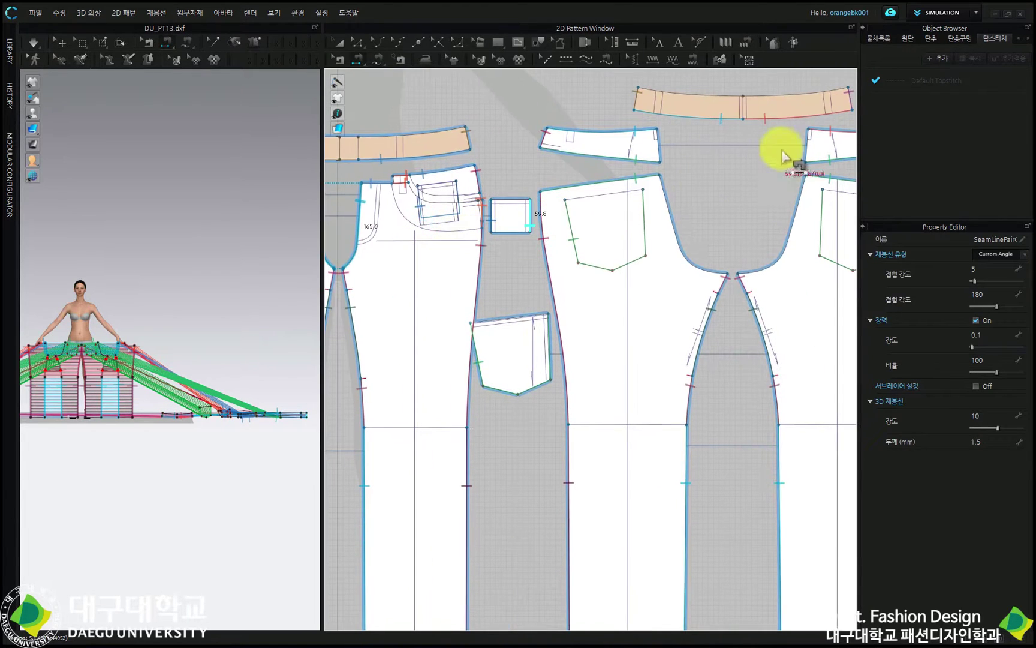
# Sew the two back yokes together along their centre back edges and the two back panels along their curved back rise edges
pyautogui.click(663, 133)
pyautogui.click(815, 138)
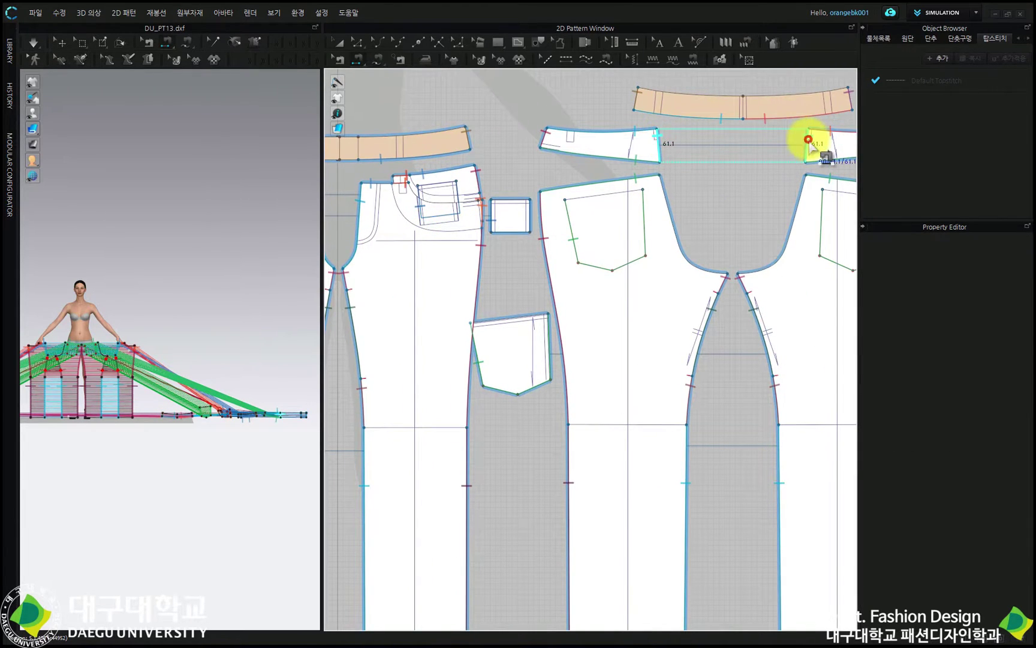
pyautogui.click(803, 208)
pyautogui.click(677, 215)
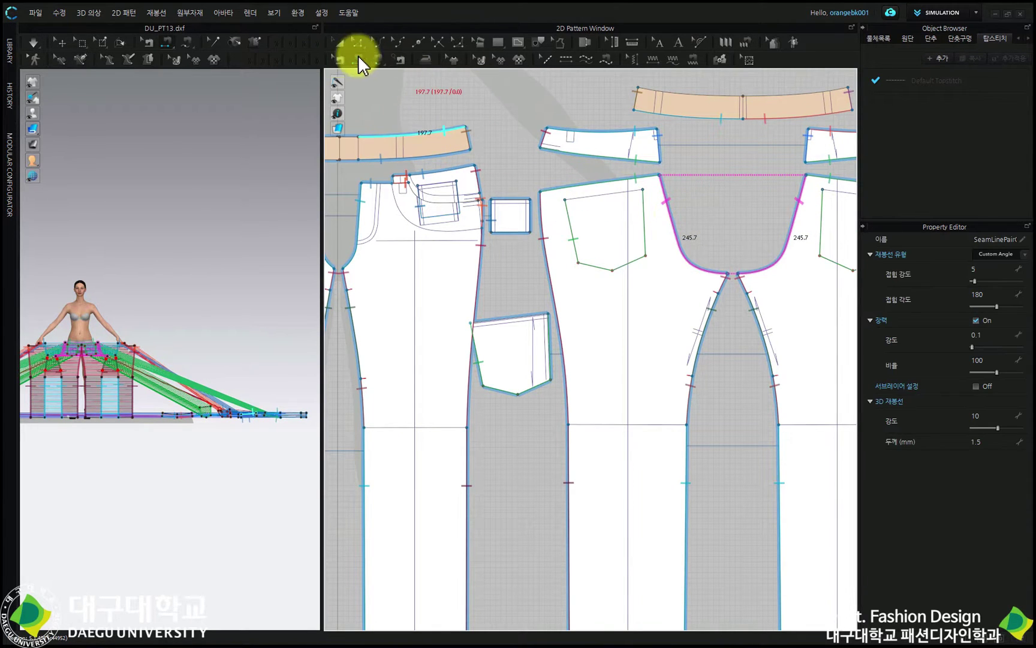
# Move the left front waistband piece upward so it sits clear of the right front waistband piece
pyautogui.click(339, 42)
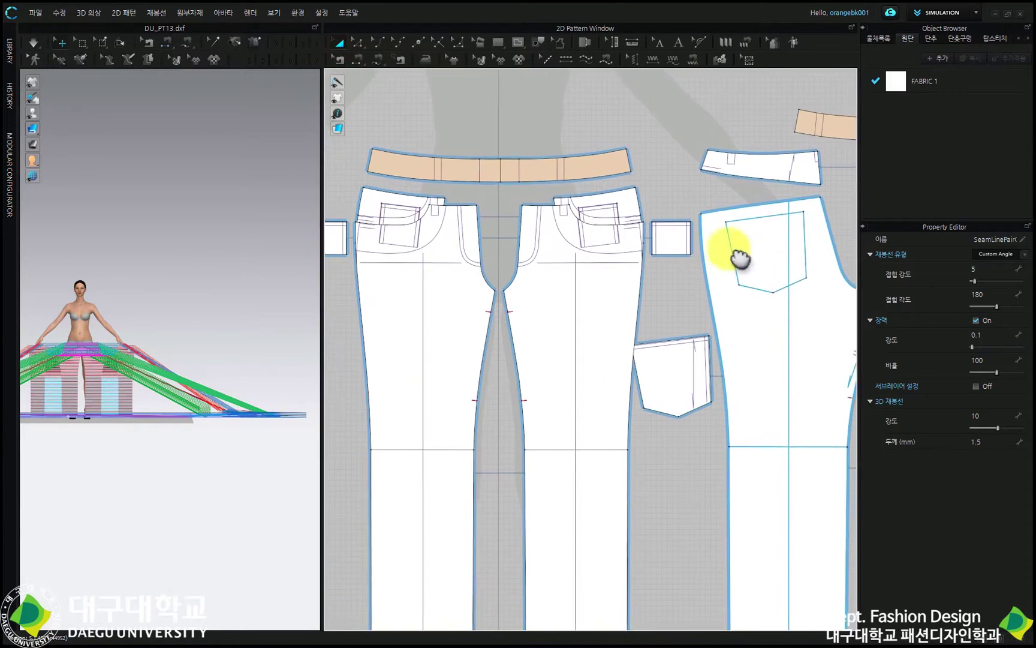
pyautogui.moveTo(740, 258); pyautogui.dragTo(765, 263, button='right')
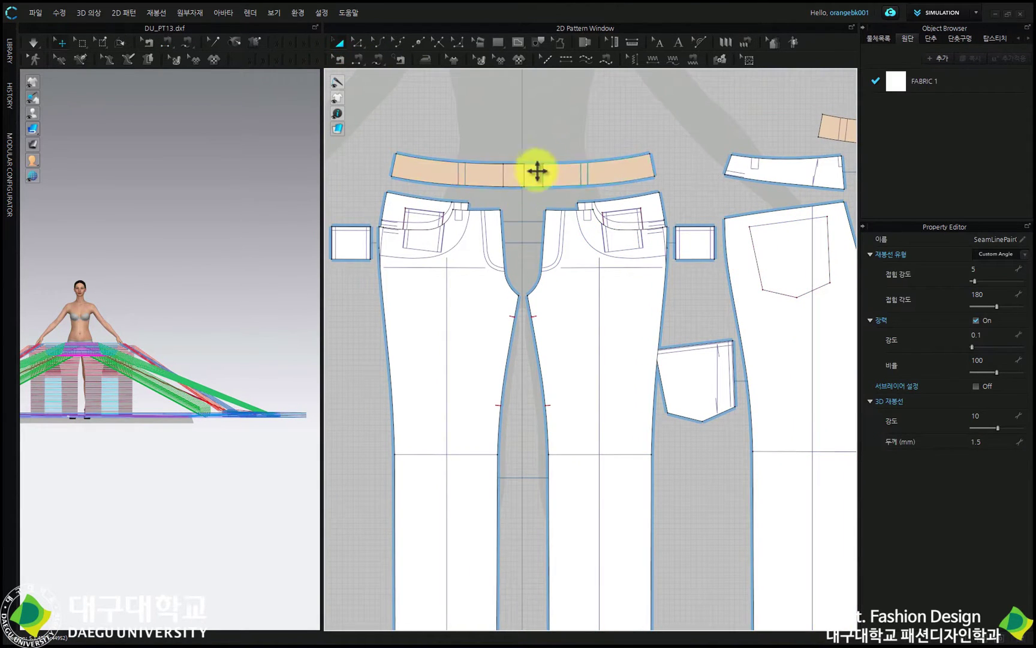
pyautogui.moveTo(481, 176); pyautogui.dragTo(491, 145)
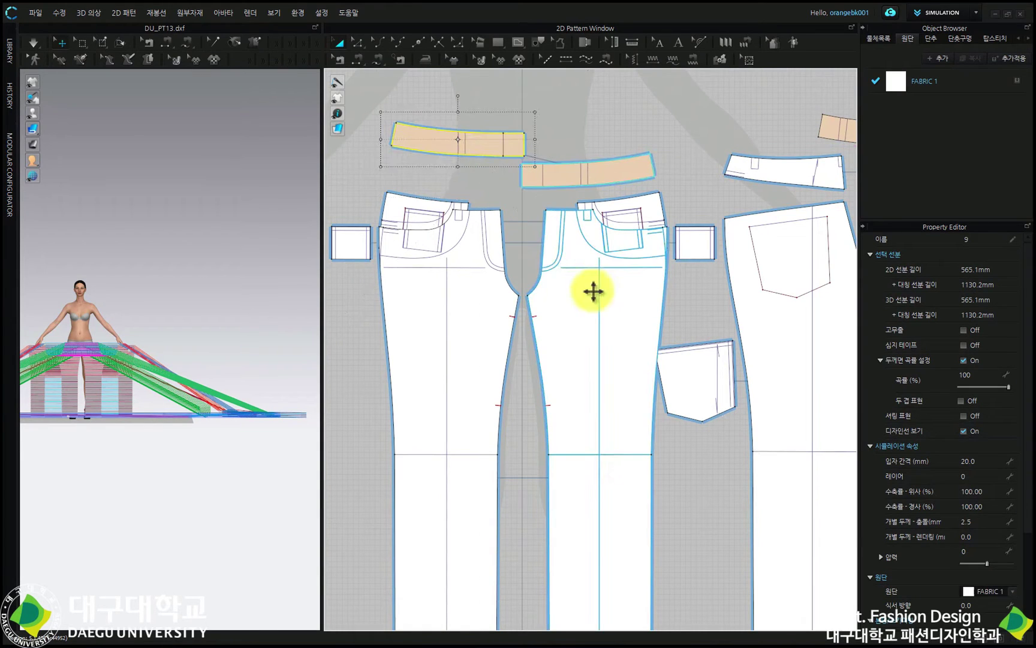
pyautogui.click(527, 231)
pyautogui.scroll(-5, 541, 289)
pyautogui.scroll(4, 636, 276)
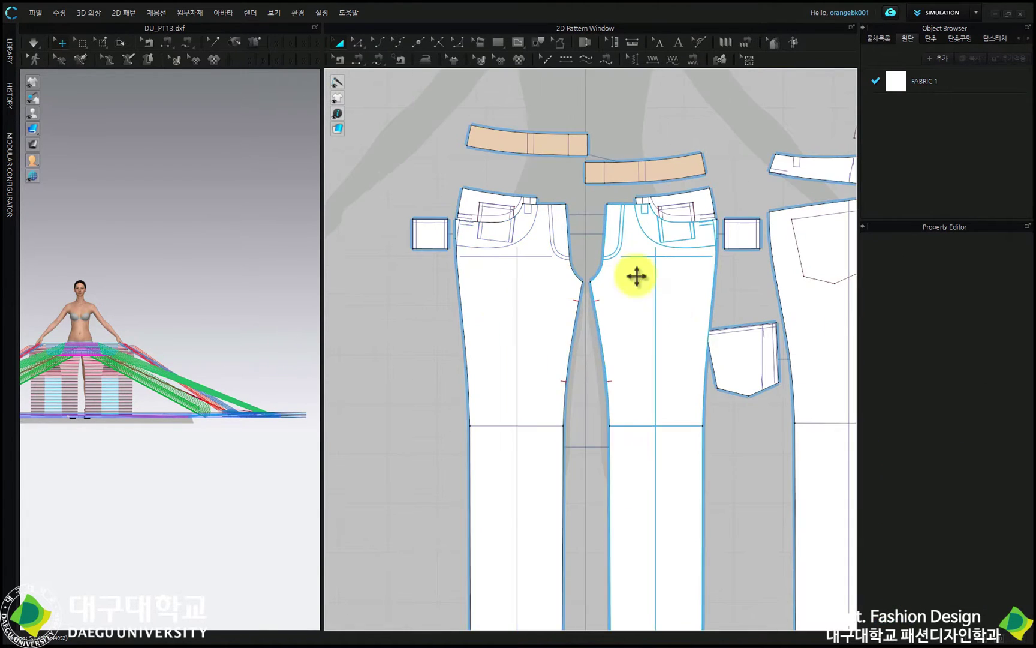
pyautogui.scroll(-2, 637, 276)
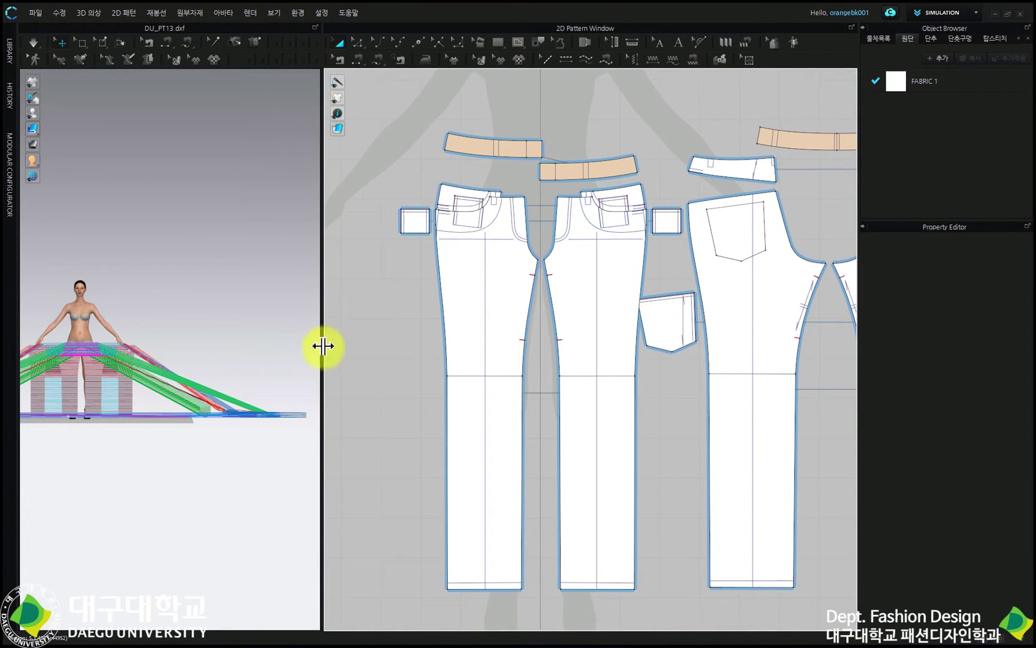
pyautogui.moveTo(323, 346); pyautogui.dragTo(322, 347)
pyautogui.scroll(-3, 606, 358)
pyautogui.scroll(1, 555, 324)
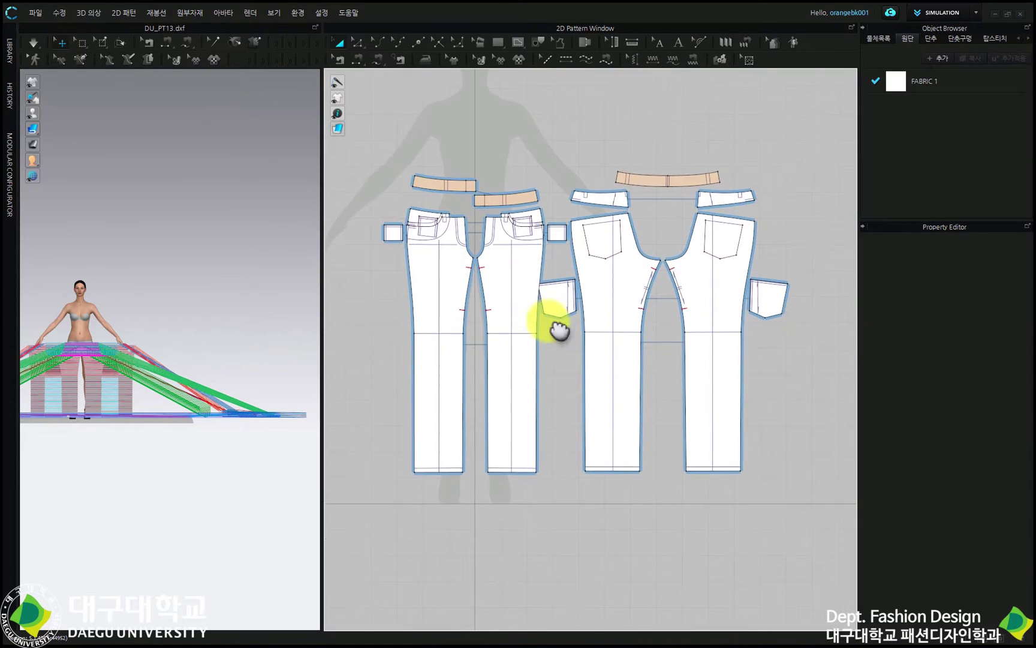
pyautogui.scroll(2, 591, 330)
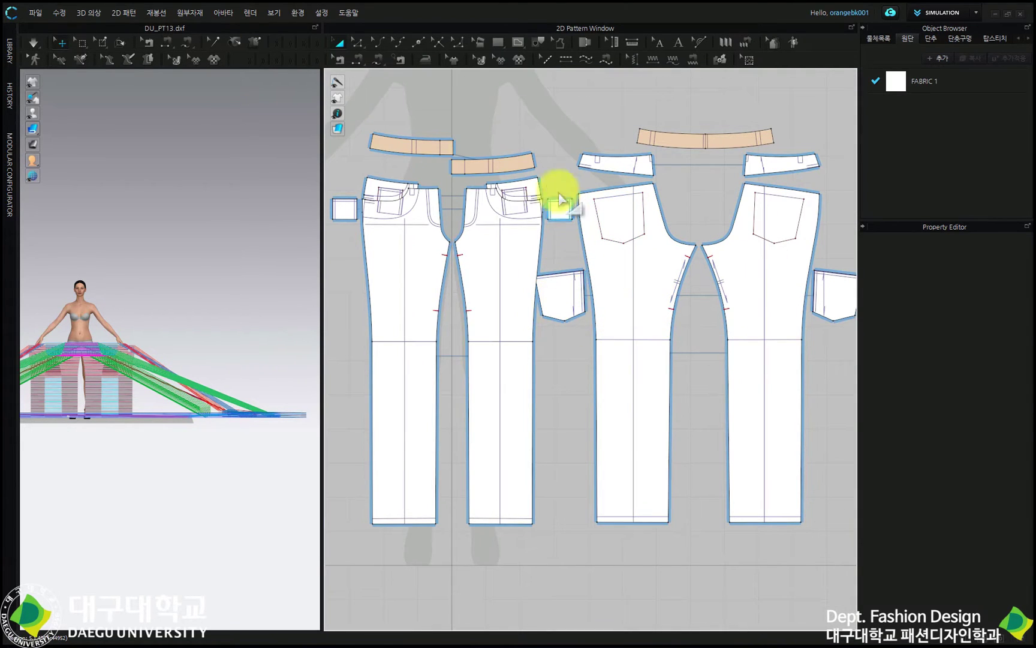